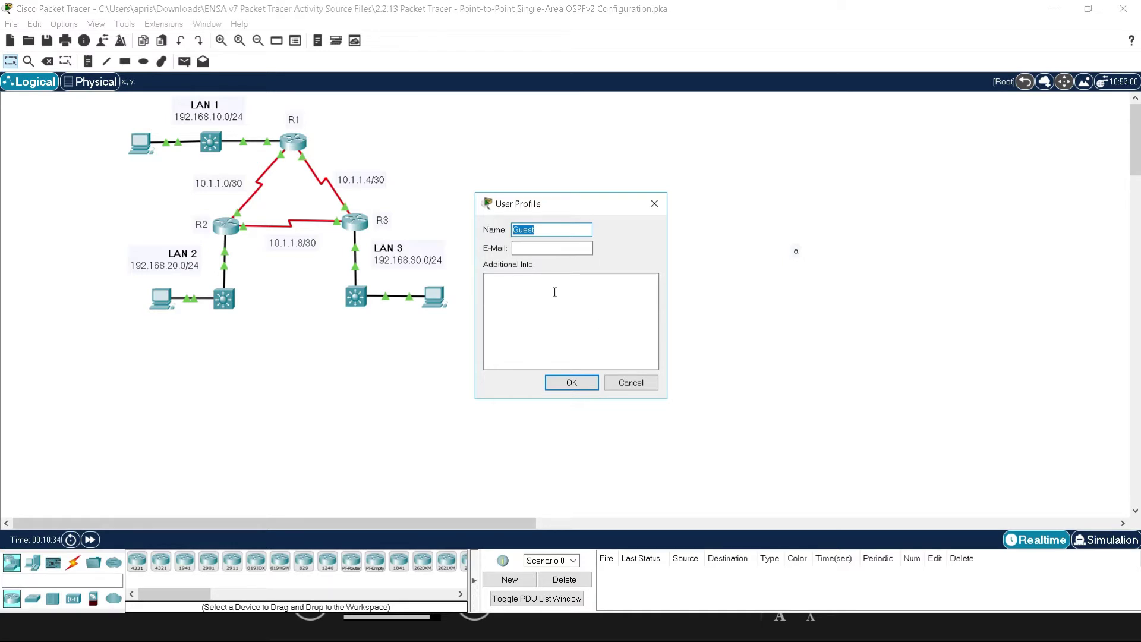
# Step: Set the user profile's name to the user's full name and accept the change
pyautogui.write('Apri Sisw')
pyautogui.click(624, 382)
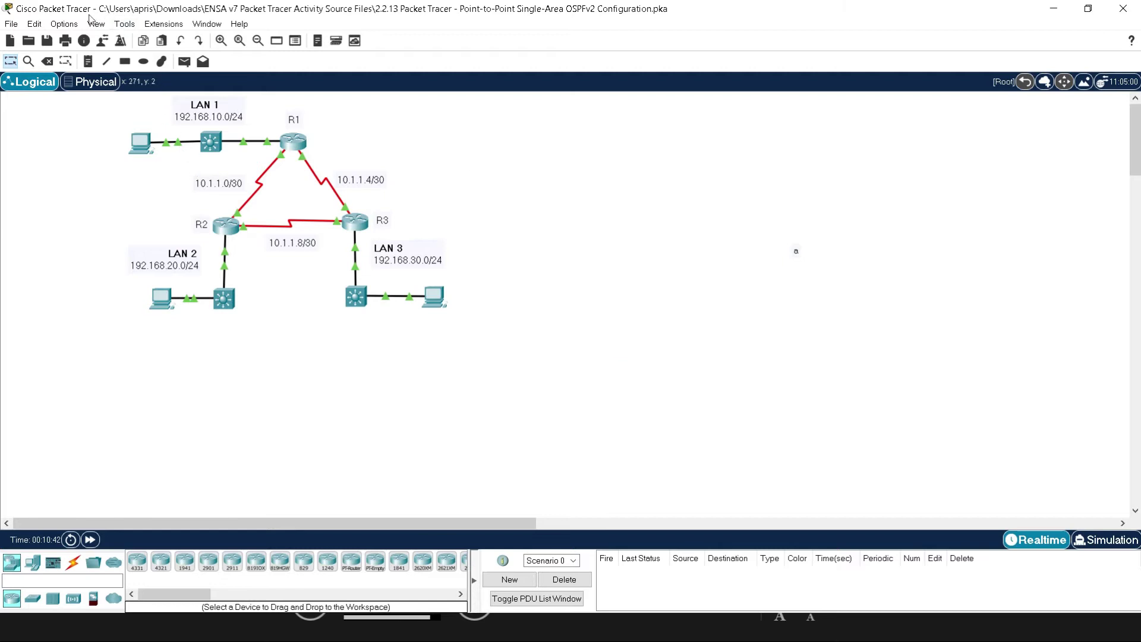
pyautogui.click(64, 24)
pyautogui.click(83, 67)
pyautogui.doubleClick(546, 230)
pyautogui.write('A')
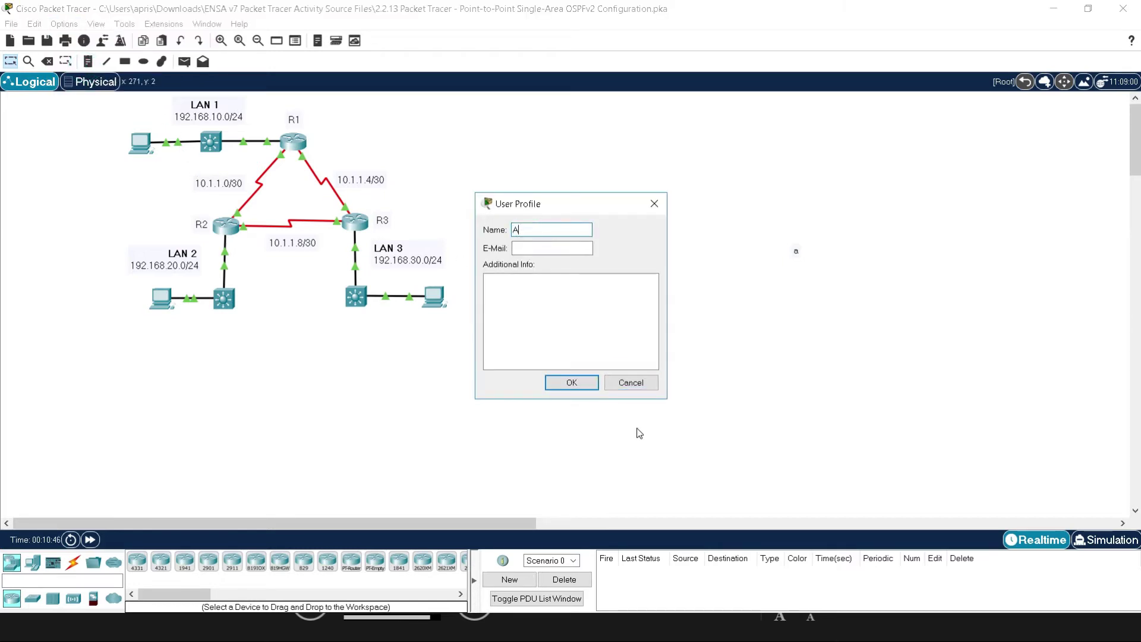
pyautogui.write('pri Siswanto')
pyautogui.click(575, 383)
pyautogui.click(594, 324)
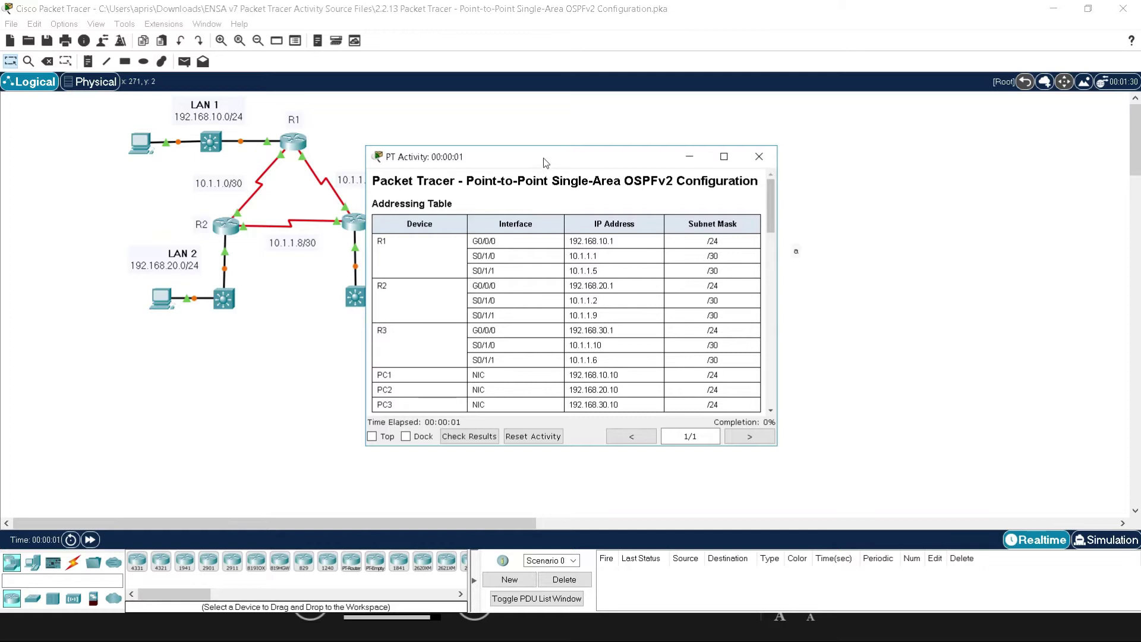
# Step: Move the activity instructions window clear of the topology and read through the objectives, Parts 1 to 4
pyautogui.moveTo(543, 157); pyautogui.dragTo(769, 114)
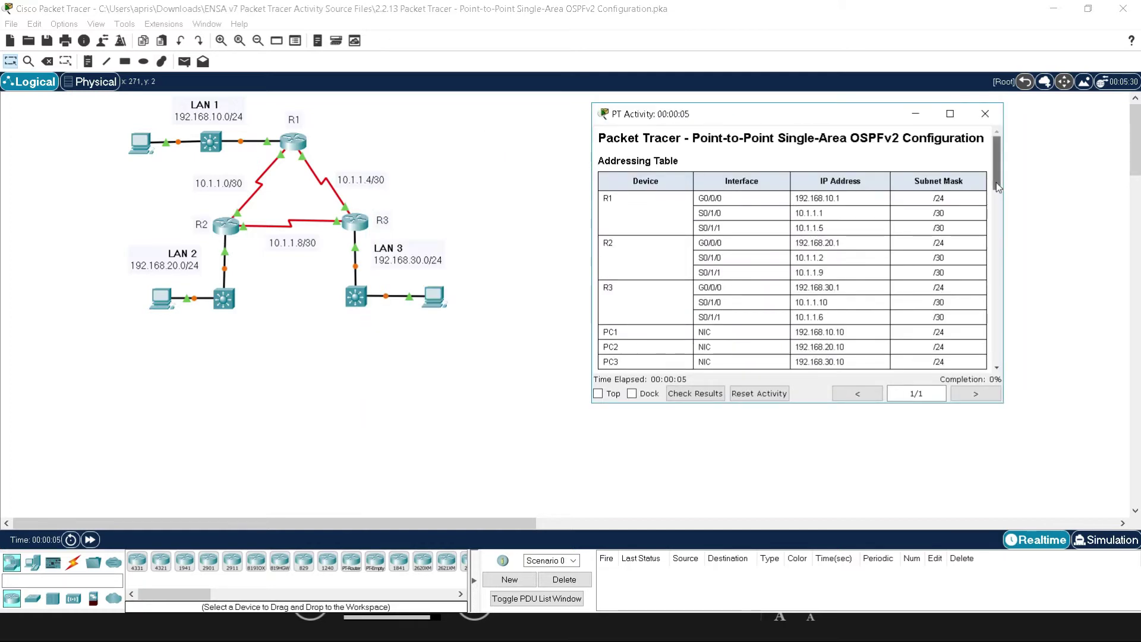
pyautogui.moveTo(997, 186); pyautogui.dragTo(1007, 231)
pyautogui.moveTo(604, 204); pyautogui.dragTo(719, 205)
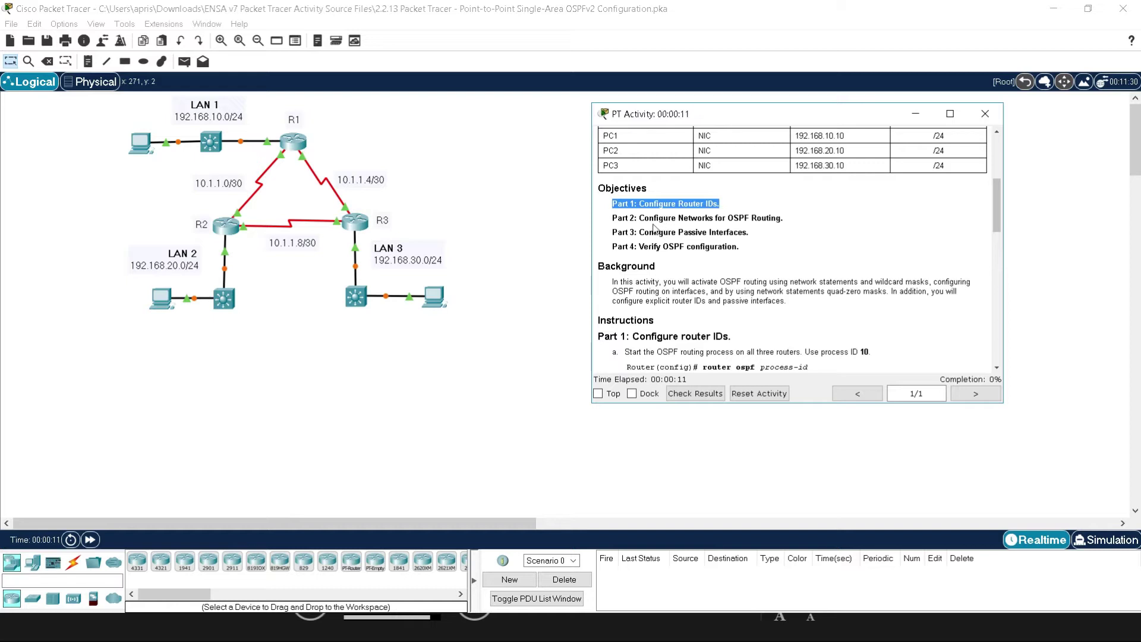
pyautogui.moveTo(617, 218); pyautogui.dragTo(802, 219)
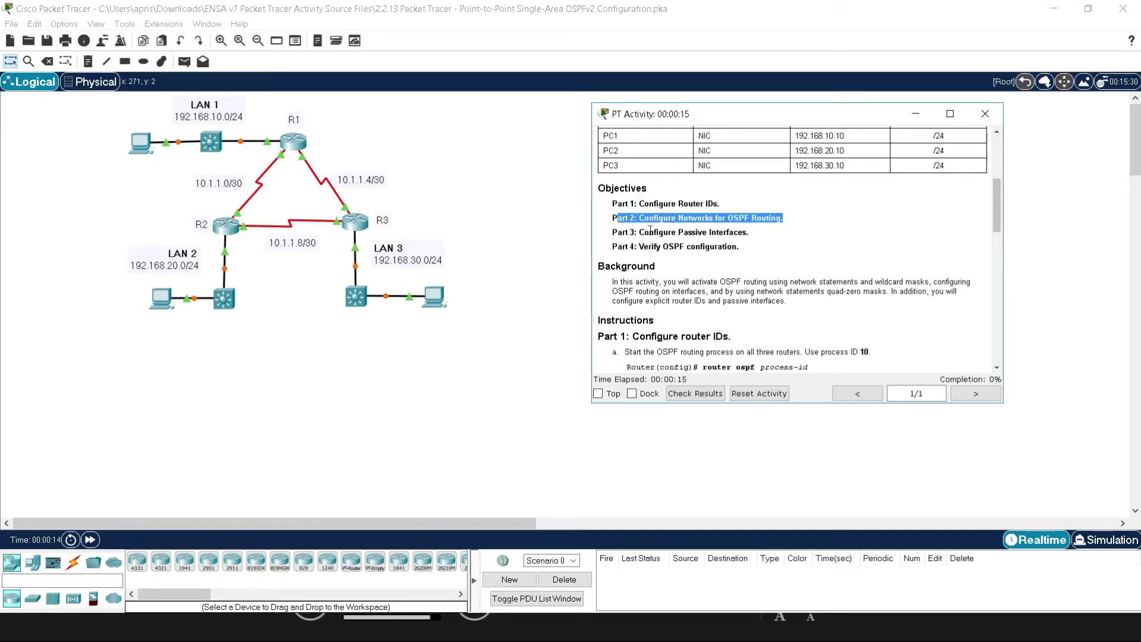
pyautogui.moveTo(649, 231); pyautogui.dragTo(777, 235)
pyautogui.click(761, 240)
pyautogui.scroll(-2, 694, 258)
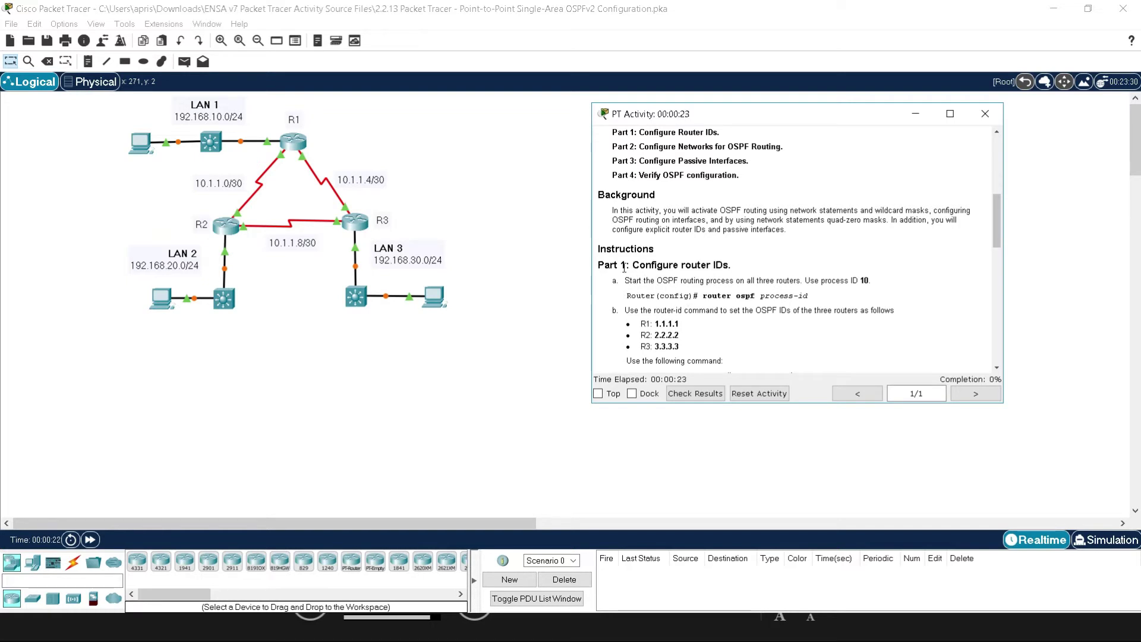
# Step: Read the Part 1 instructions on starting the OSPF process and assigning router IDs to R1, R2 and R3
pyautogui.moveTo(603, 265); pyautogui.dragTo(754, 265)
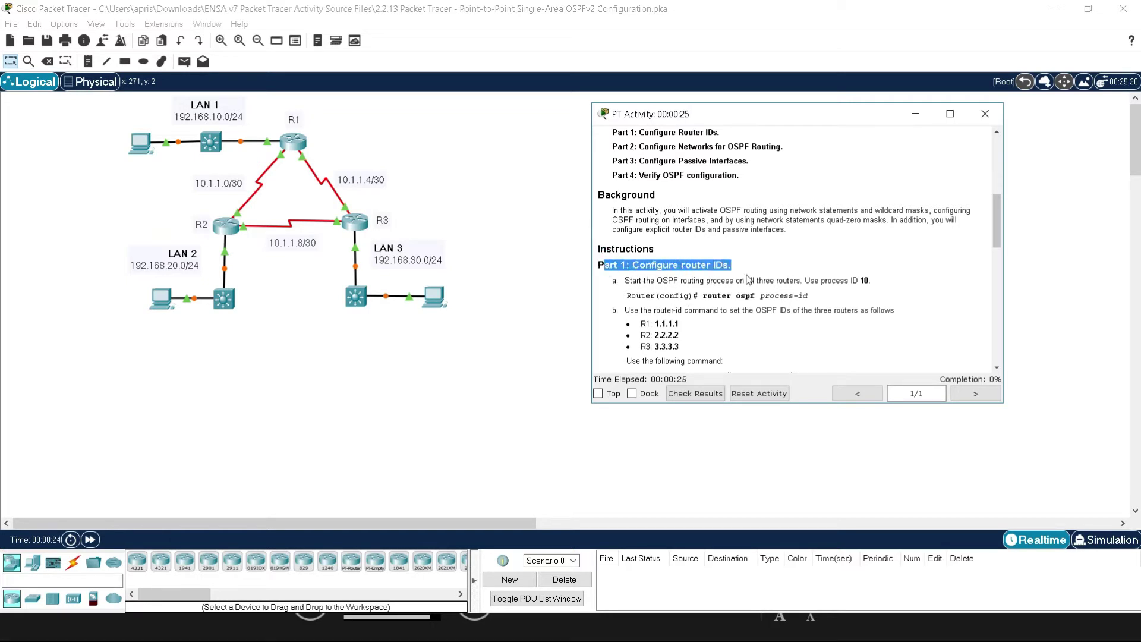
pyautogui.scroll(-2, 747, 279)
pyautogui.moveTo(625, 209); pyautogui.dragTo(896, 213)
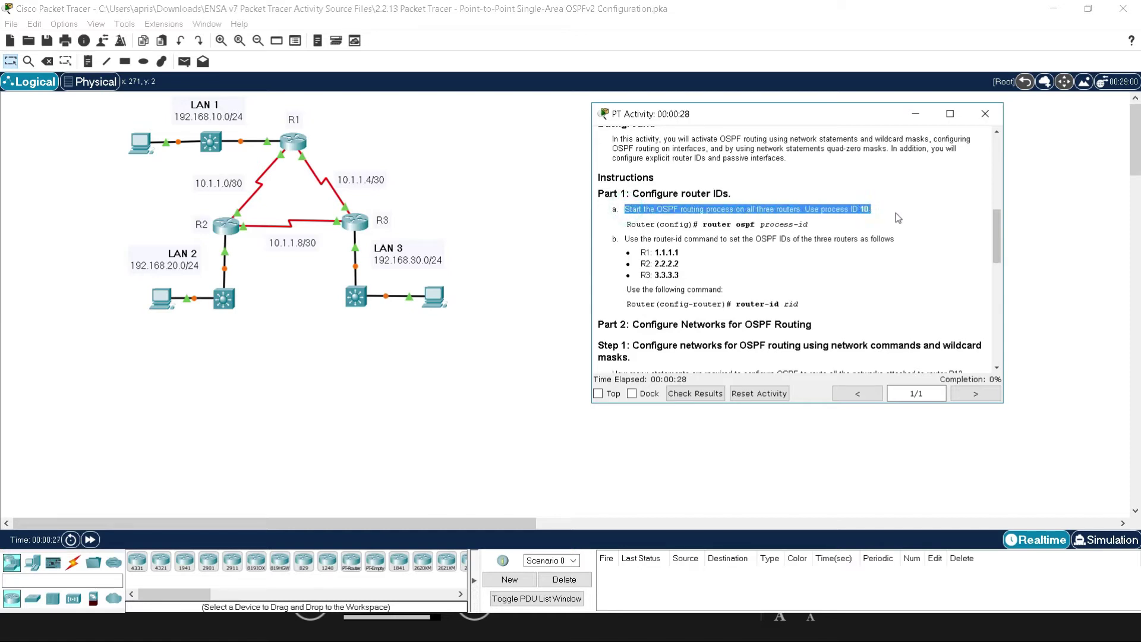
pyautogui.click(856, 216)
pyautogui.moveTo(656, 225); pyautogui.dragTo(807, 226)
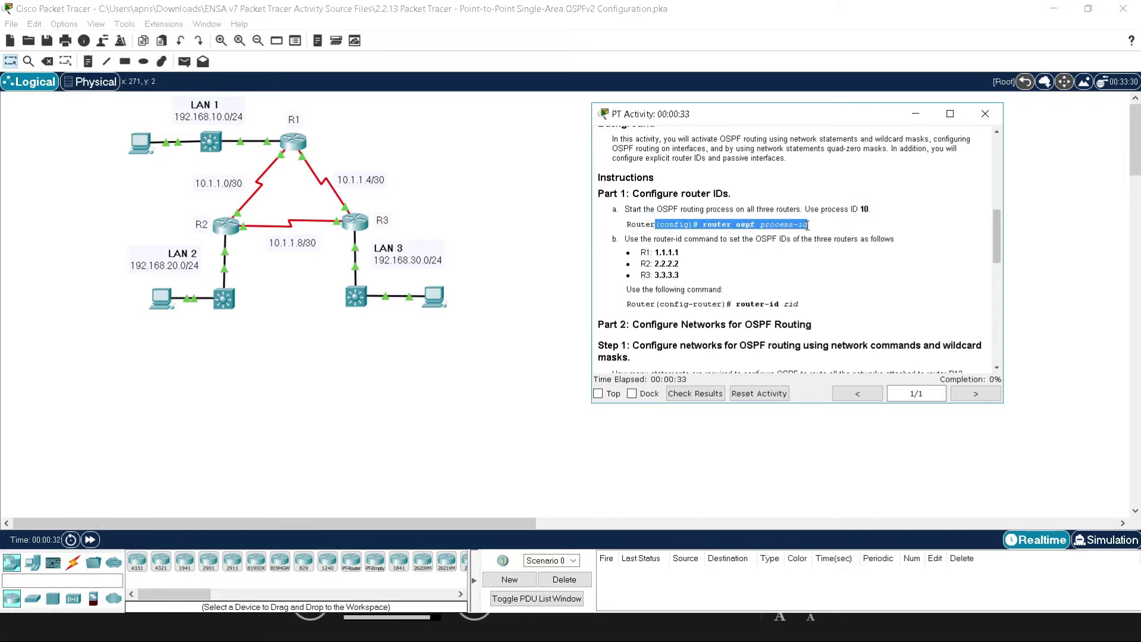
pyautogui.click(666, 249)
pyautogui.moveTo(646, 252); pyautogui.dragTo(742, 250)
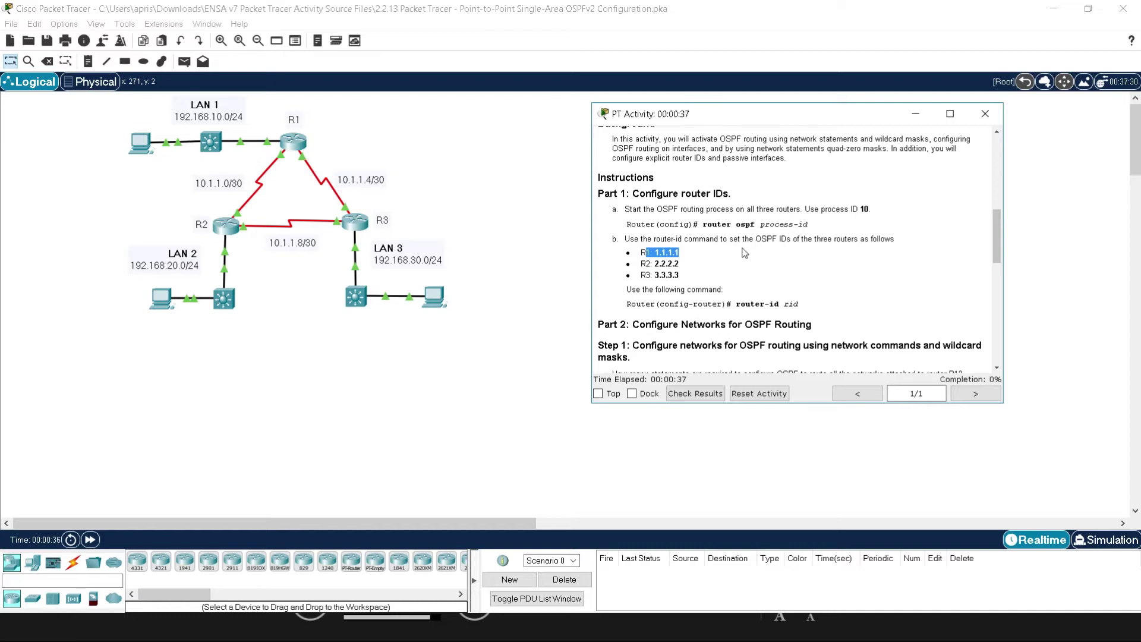
pyautogui.moveTo(646, 264); pyautogui.dragTo(726, 290)
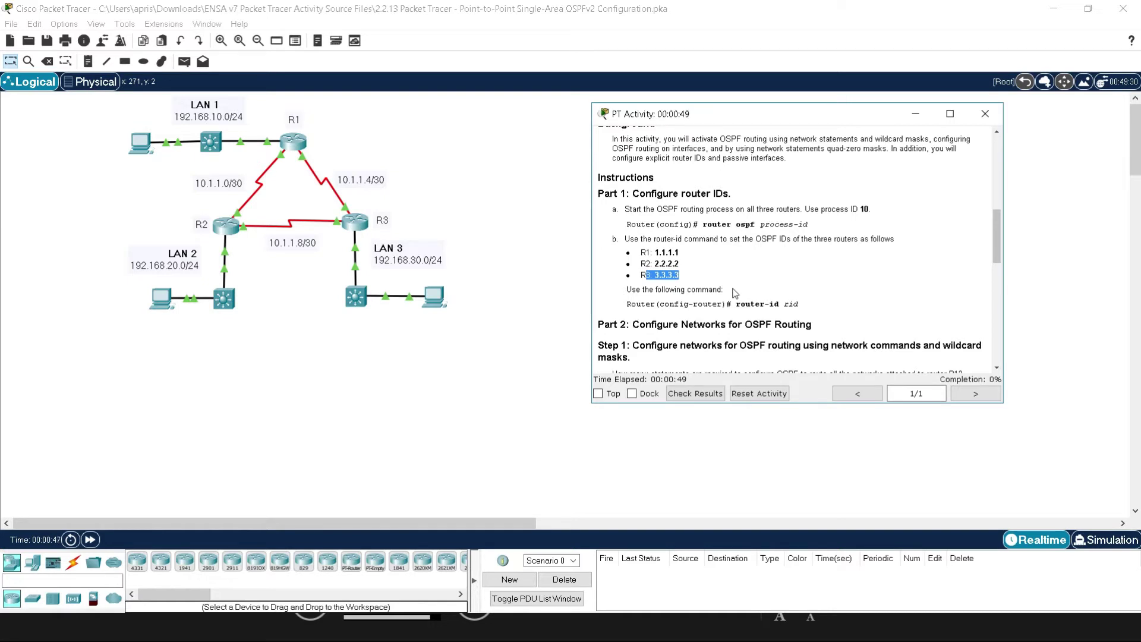
pyautogui.scroll(-1, 753, 291)
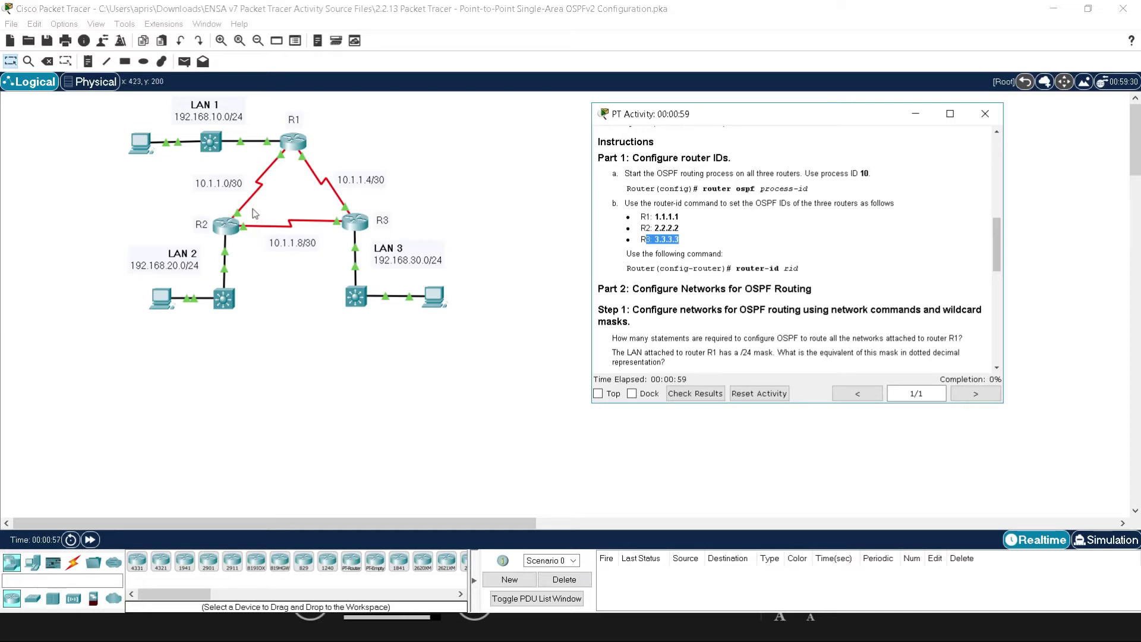
# Step: Open router R1's command line, enter global configuration mode and write the command router ospf 10
pyautogui.click(294, 143)
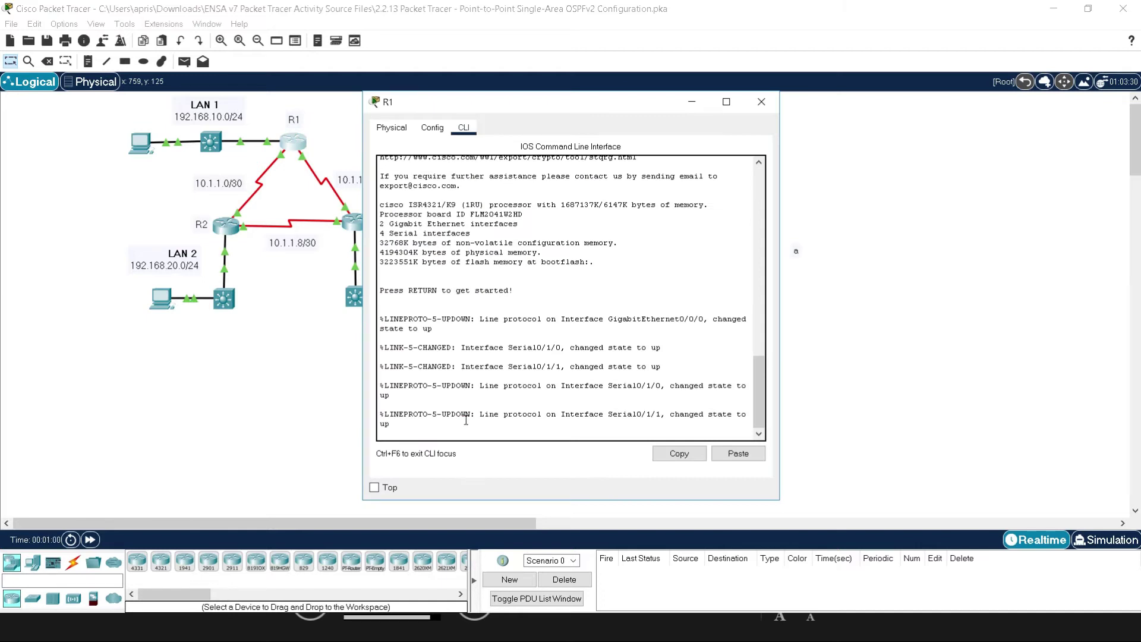
pyautogui.press('Return')
pyautogui.press('Return')
pyautogui.write('ena')
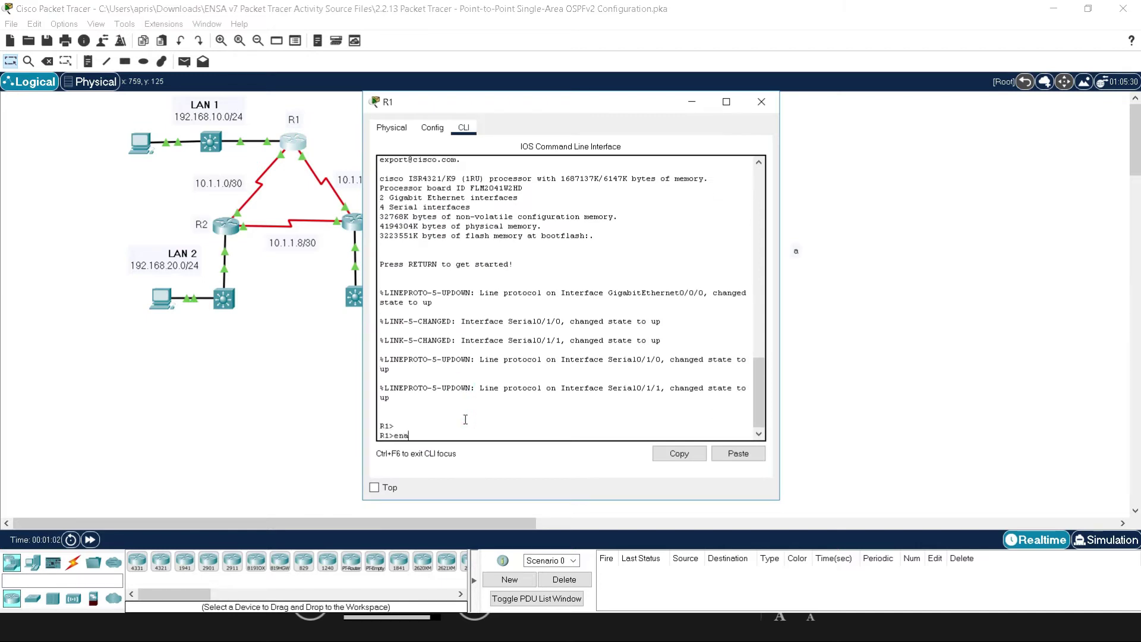
pyautogui.write('ble')
pyautogui.press('Return')
pyautogui.write('conf t')
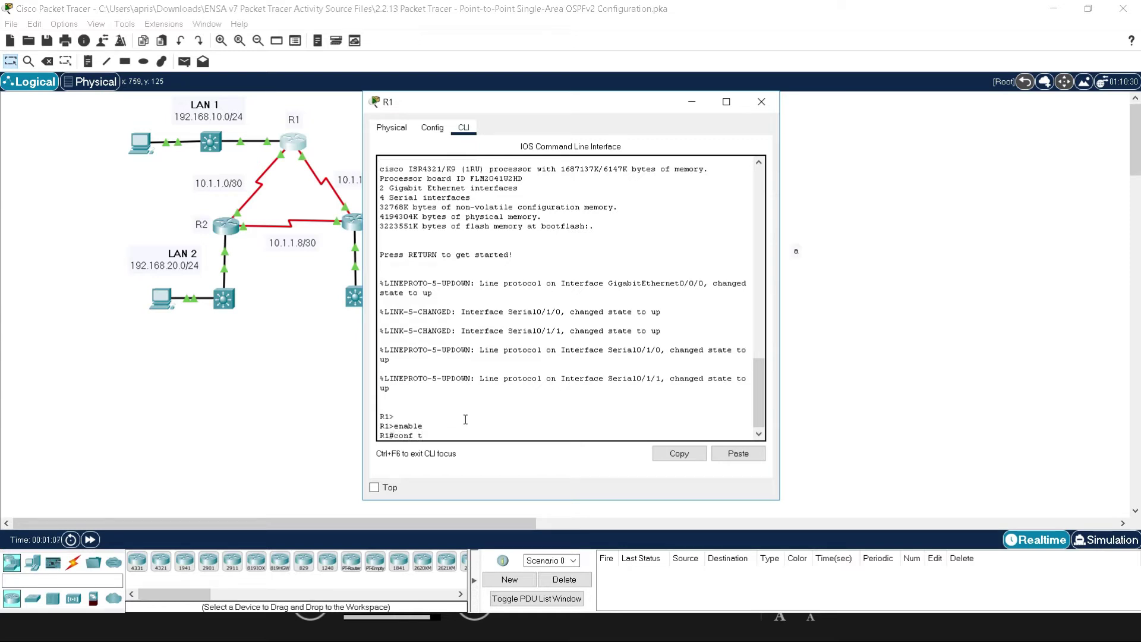
pyautogui.press('Return')
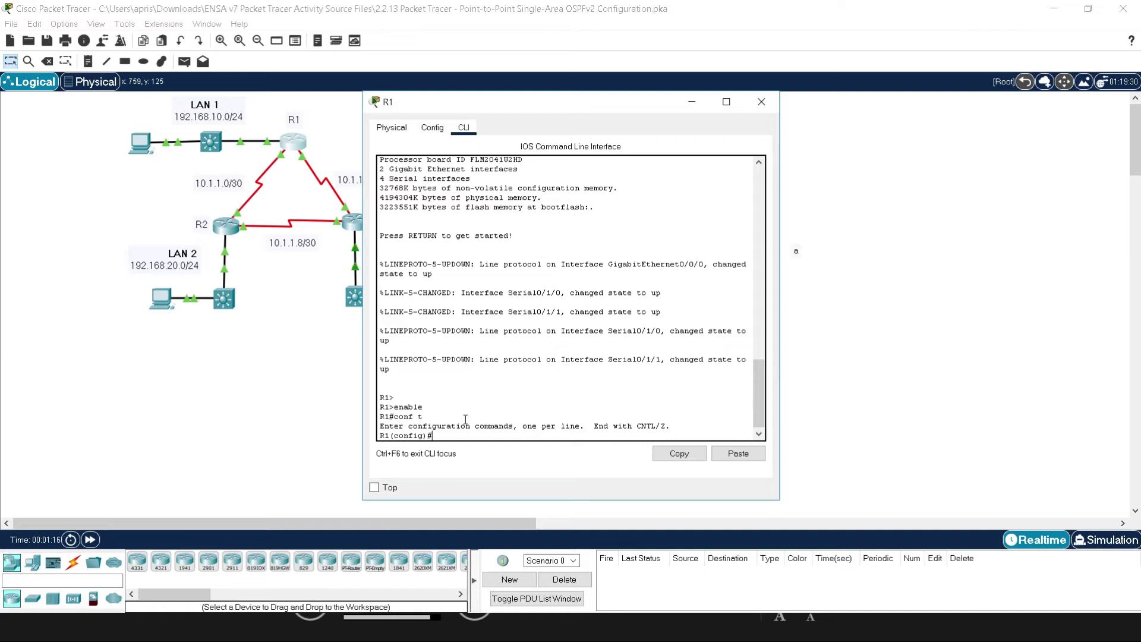
pyautogui.write('router ospf 10')
# Step: Arrange the R1 window and the activity instructions window side by side
pyautogui.click(335, 616)
pyautogui.press('super')
pyautogui.moveTo(422, 627)
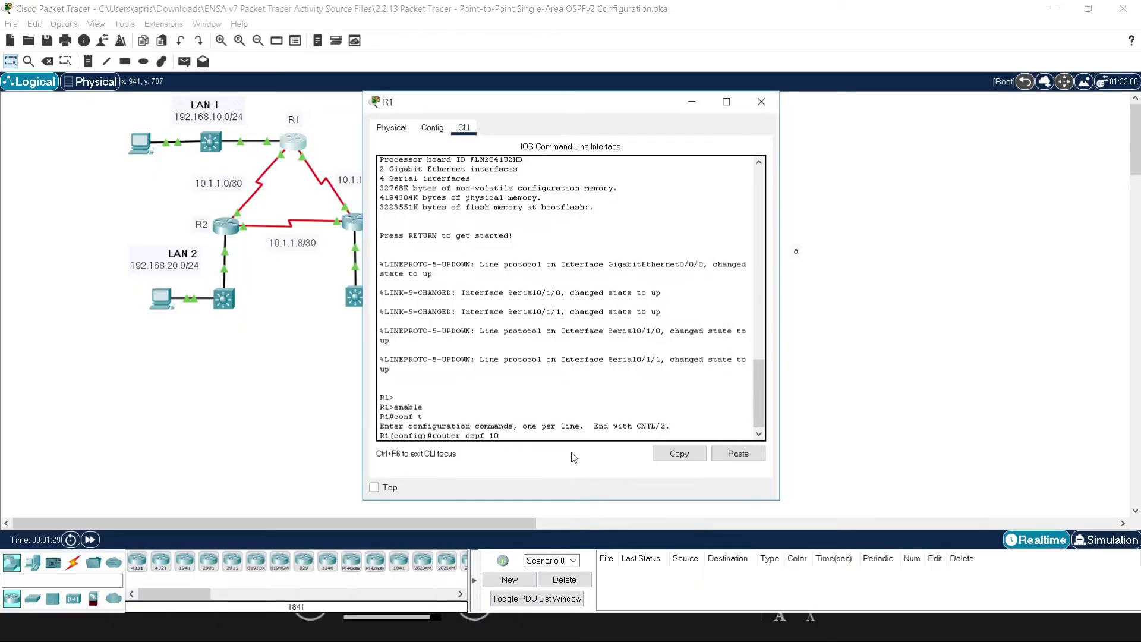
pyautogui.click(552, 564)
pyautogui.press('super')
pyautogui.moveTo(423, 627)
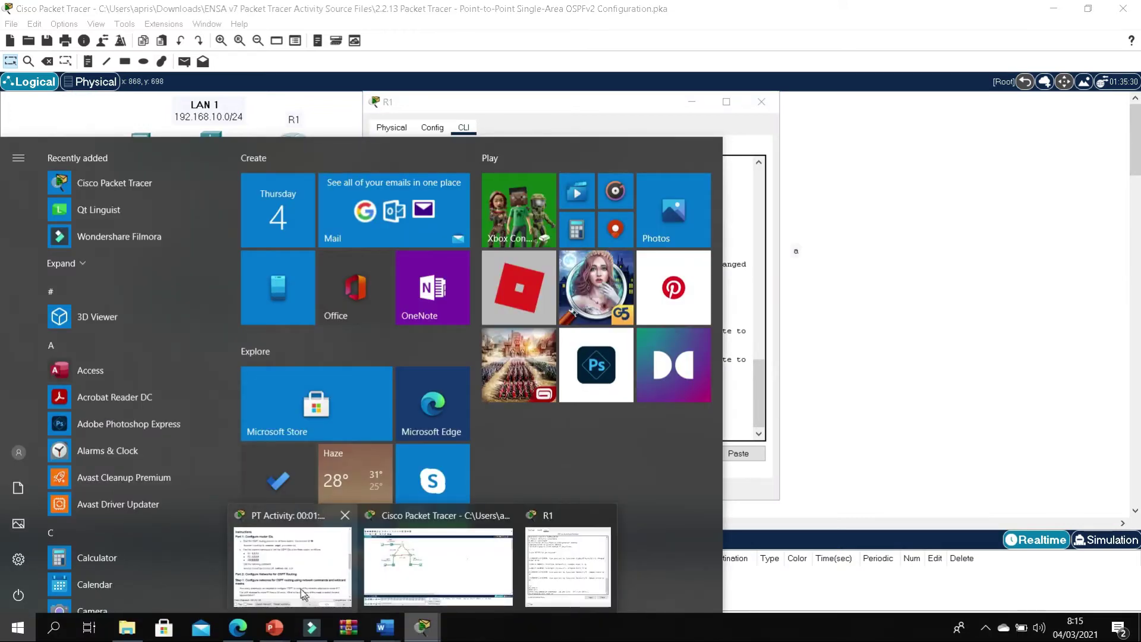
pyautogui.click(414, 579)
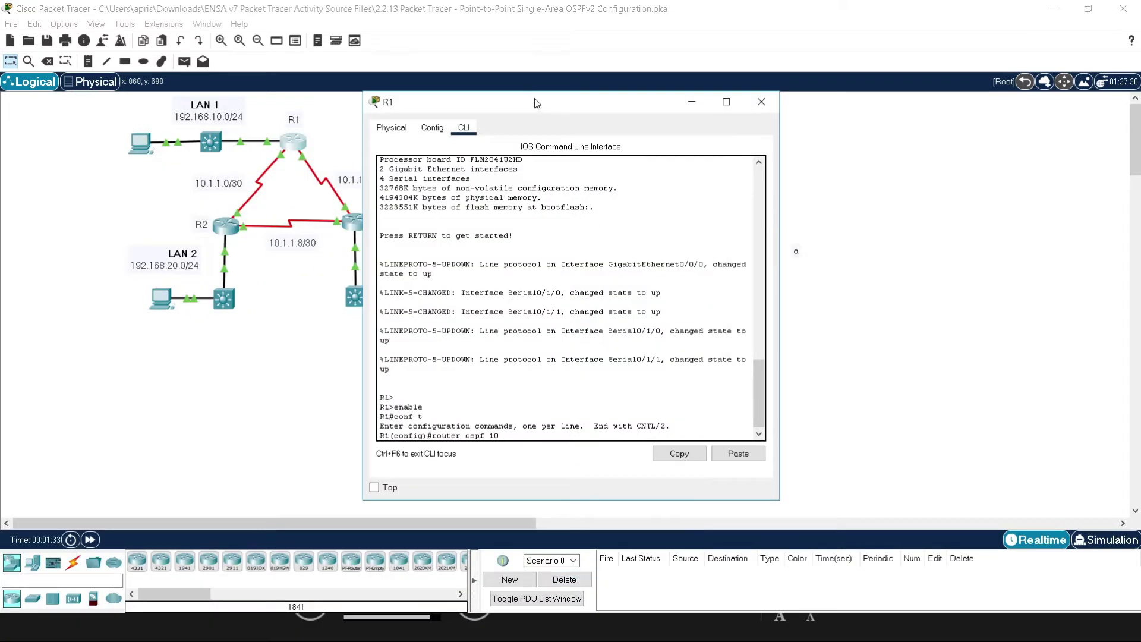
pyautogui.moveTo(266, 118); pyautogui.dragTo(169, 117)
pyautogui.moveTo(276, 112); pyautogui.dragTo(689, 104)
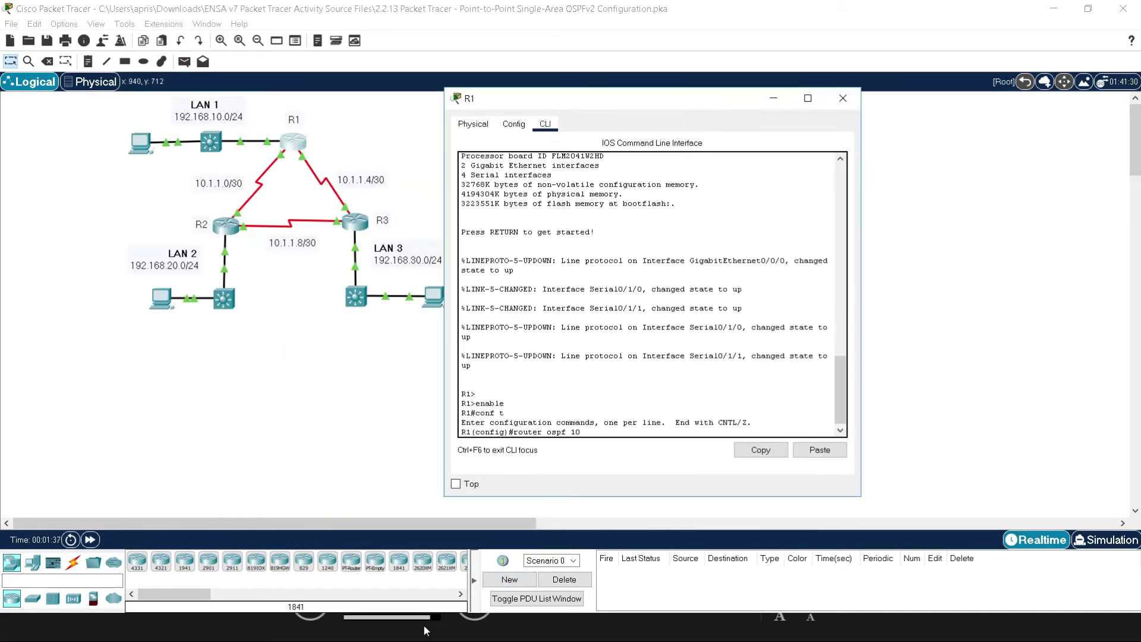
pyautogui.press('super')
pyautogui.moveTo(421, 627)
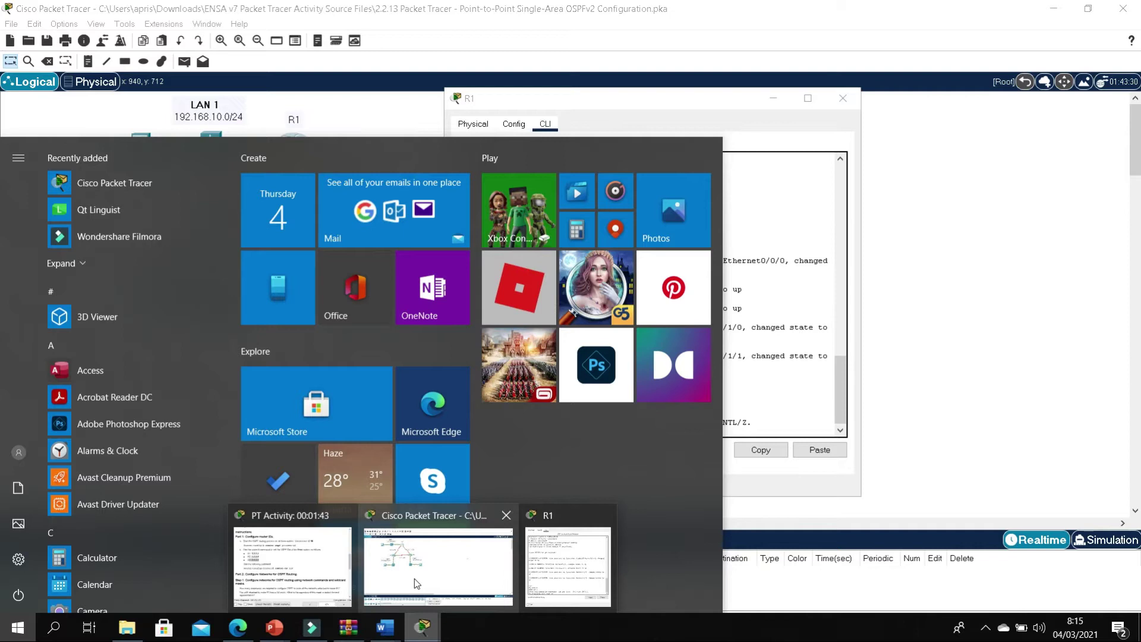
pyautogui.click(307, 581)
pyautogui.moveTo(779, 109); pyautogui.dragTo(239, 120)
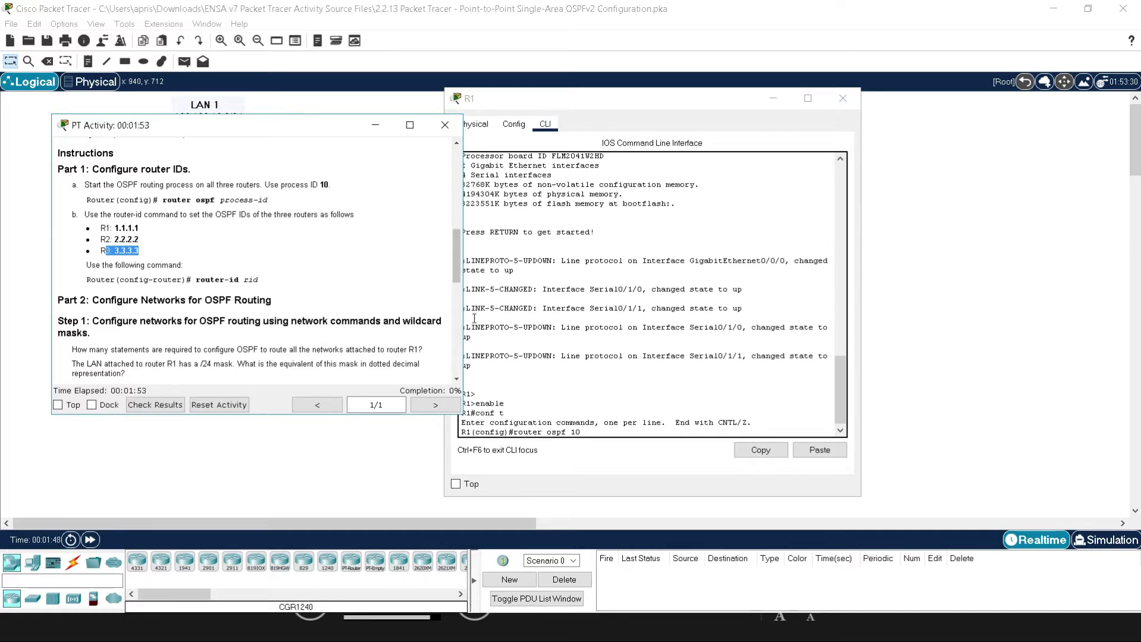
# Step: Run the pending router ospf 10 command on R1 and set its router ID to 1.1.1.1
pyautogui.click(535, 374)
pyautogui.click(601, 430)
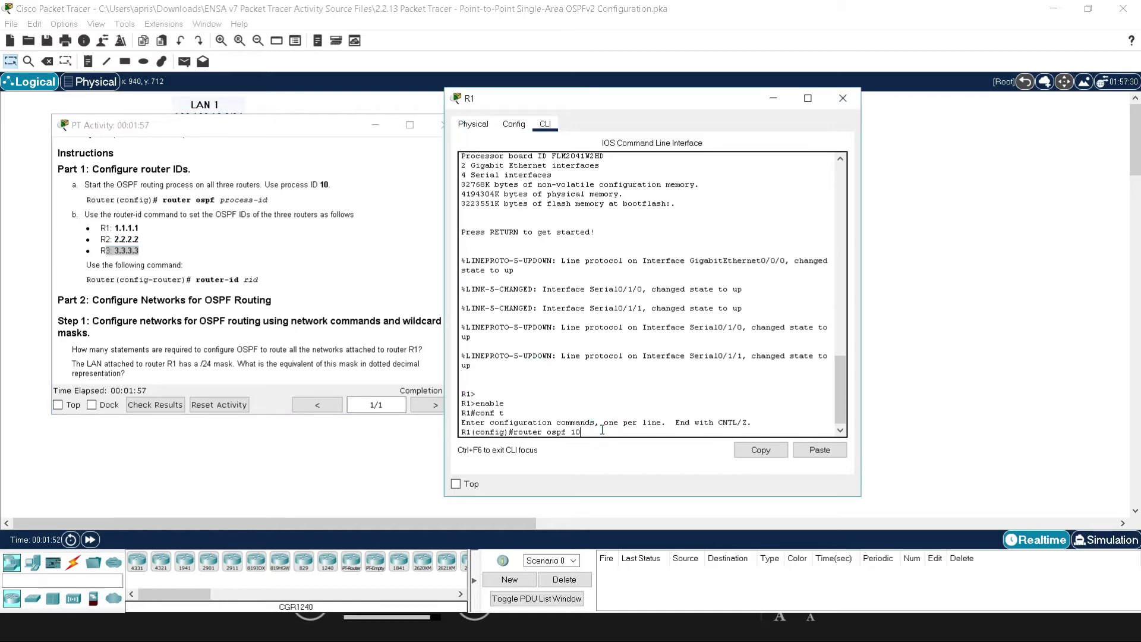
pyautogui.press('Return')
pyautogui.write('router)#router')
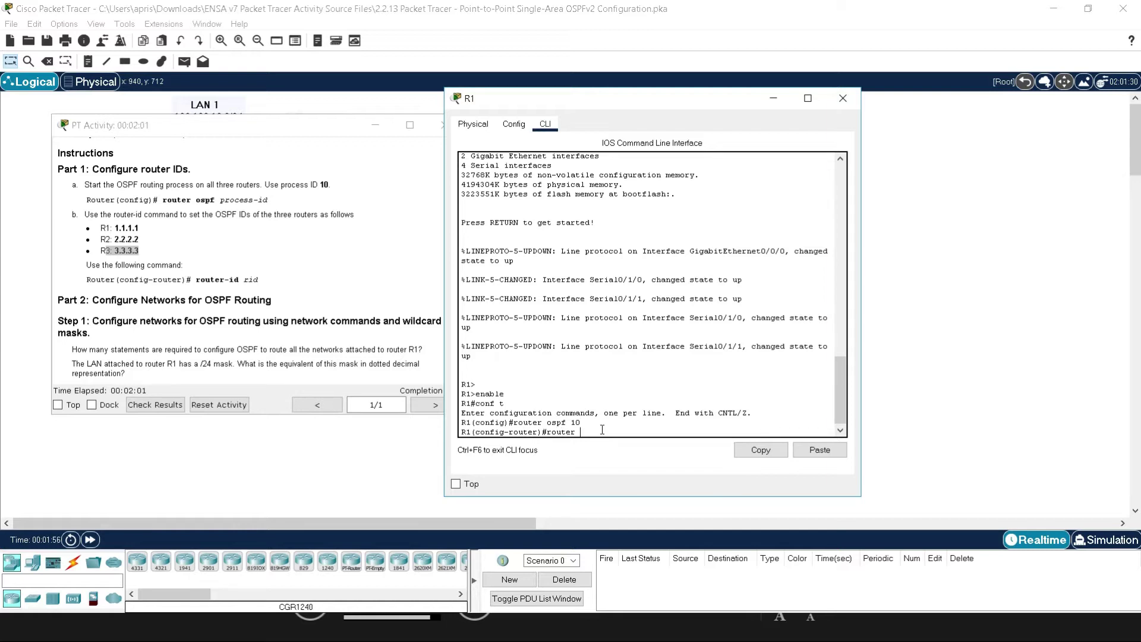
pyautogui.moveTo(701, 108); pyautogui.dragTo(793, 97)
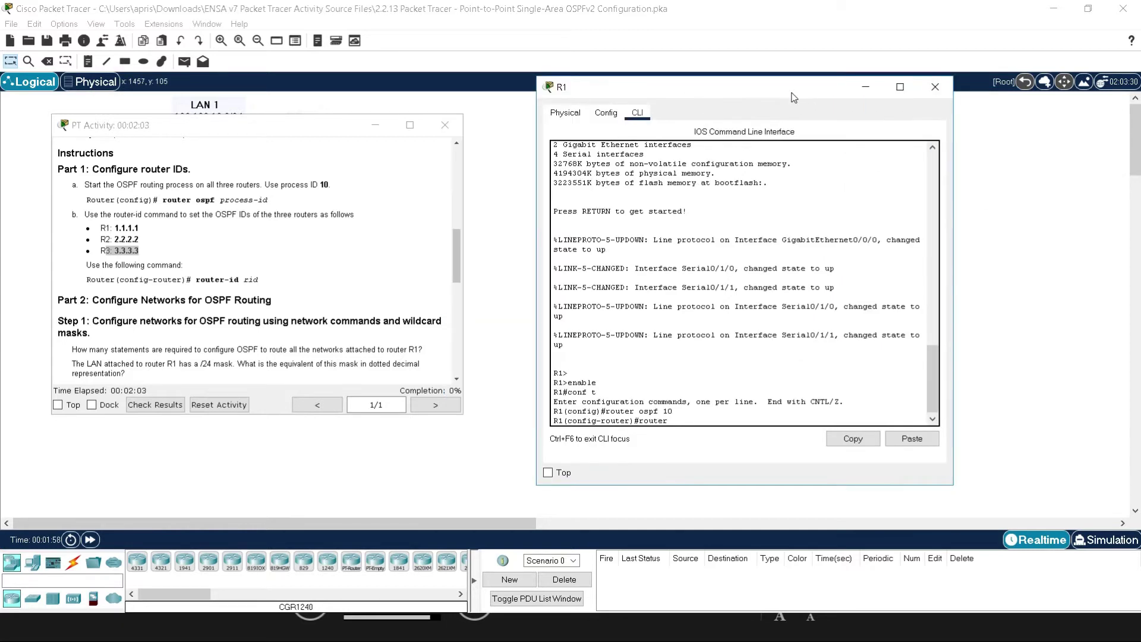
pyautogui.write('id')
pyautogui.press('BackSpace')
pyautogui.press('Tab')
pyautogui.write('1.1.1.1')
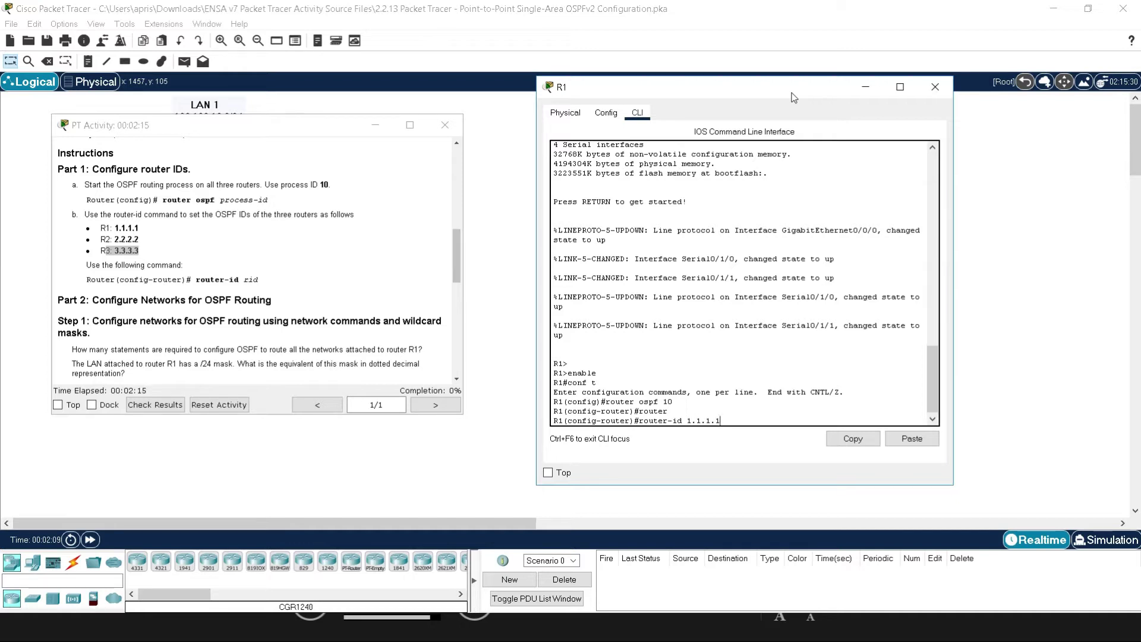
pyautogui.press('Return')
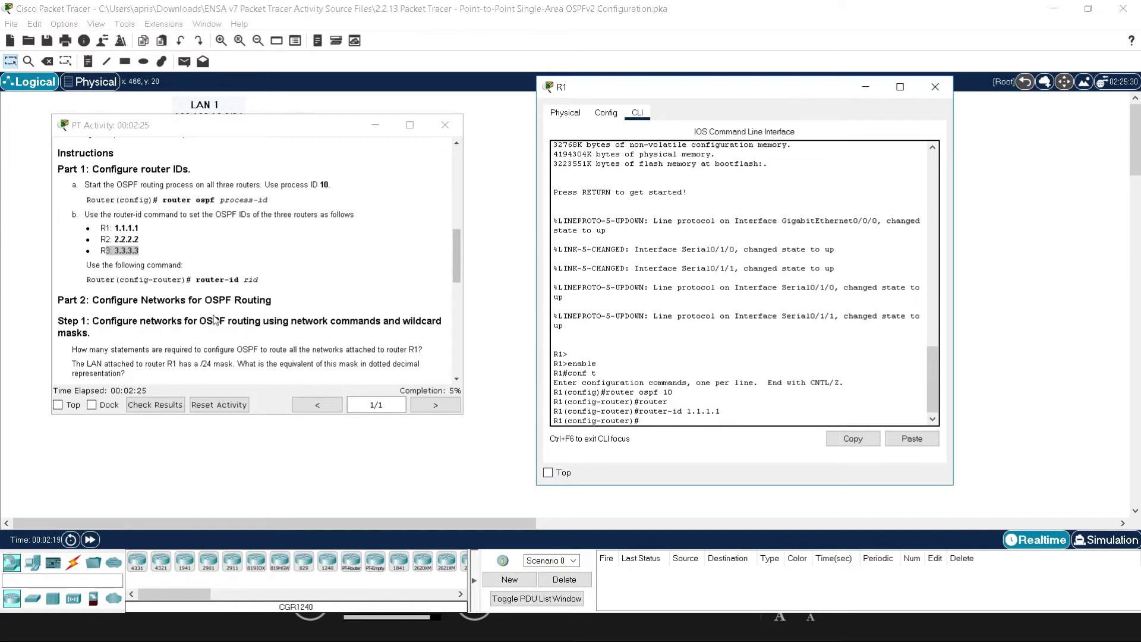
# Step: Open router R2's command line and place its window beside the topology
pyautogui.moveTo(259, 132); pyautogui.dragTo(300, 247)
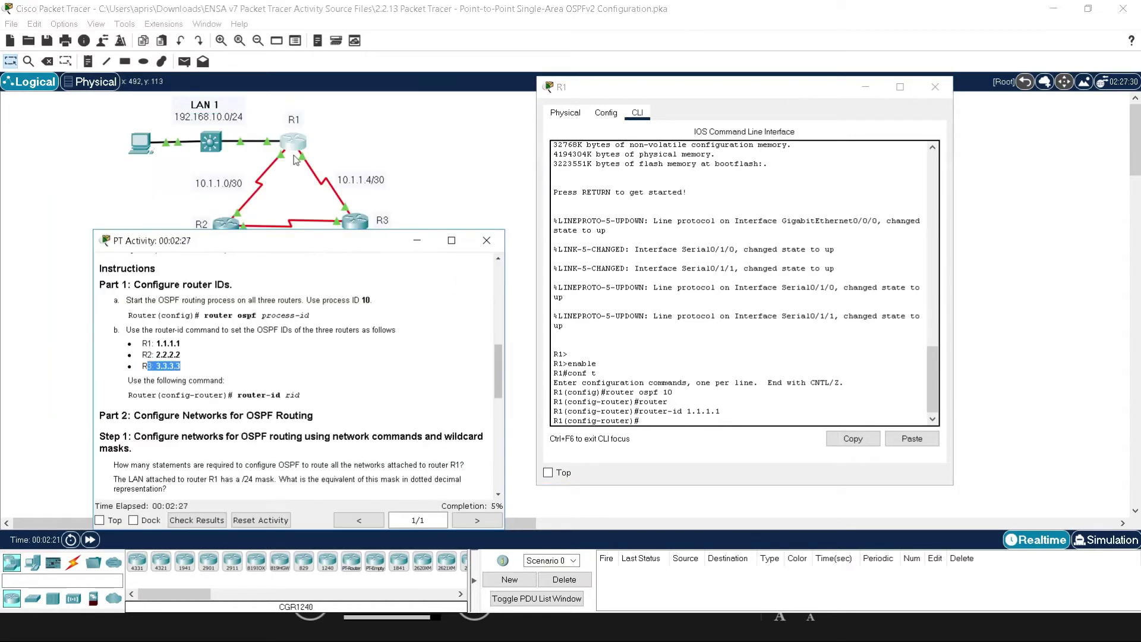
pyautogui.click(249, 217)
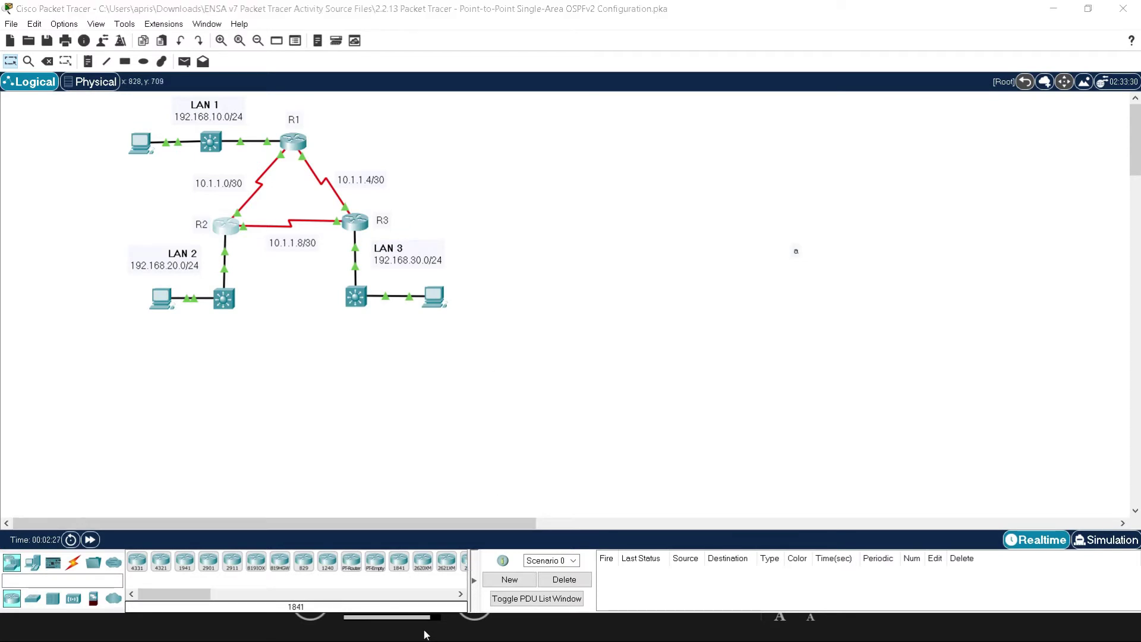
pyautogui.press('super')
pyautogui.moveTo(446, 616)
pyautogui.click(616, 565)
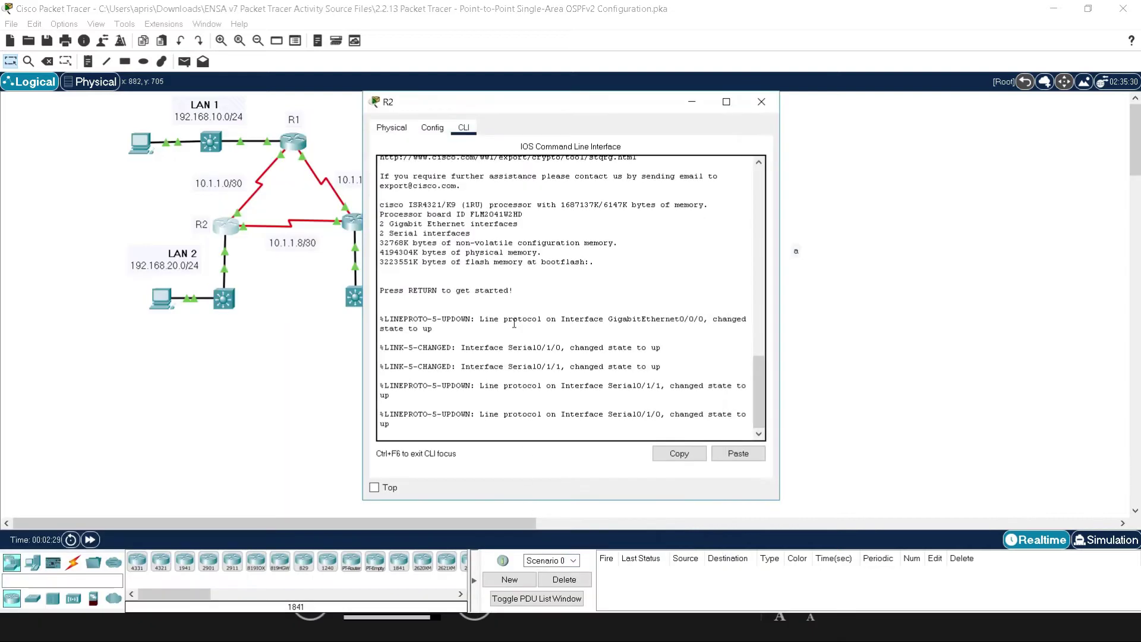
pyautogui.moveTo(543, 110); pyautogui.dragTo(689, 99)
pyautogui.click(390, 105)
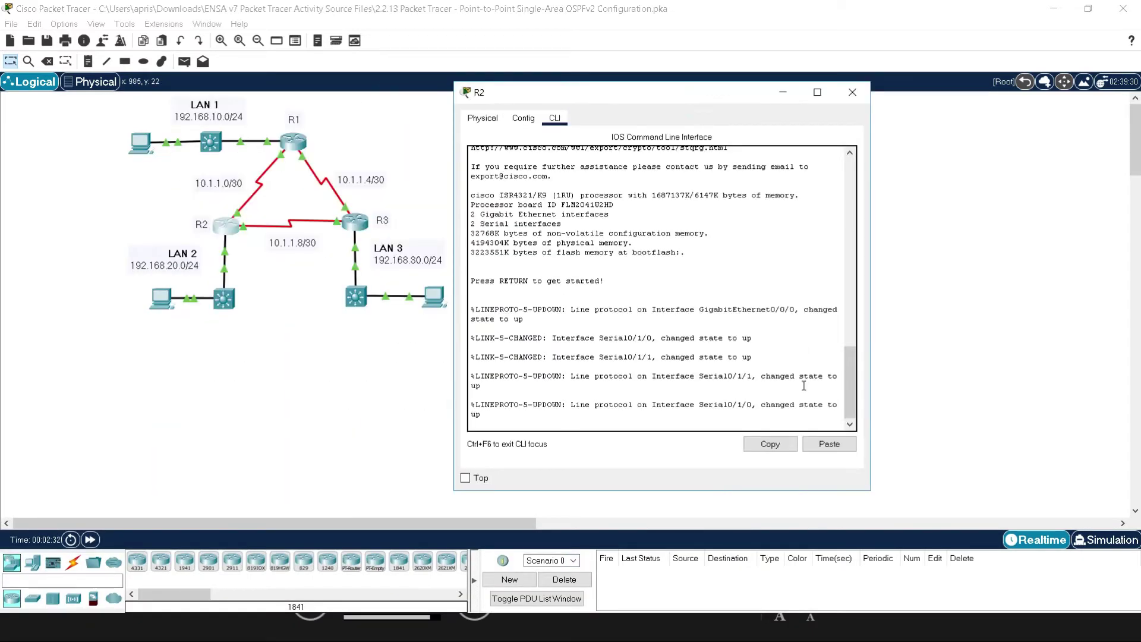
# Step: Enter privileged mode and global configuration mode on R2
pyautogui.click(564, 421)
pyautogui.press('Return')
pyautogui.write('en')
pyautogui.press('Return')
pyautogui.write('conf t')
pyautogui.press('Return')
# Step: Start OSPF process 10 on R2 and set its router ID to 2.2.2.2
pyautogui.write('router ospf 10')
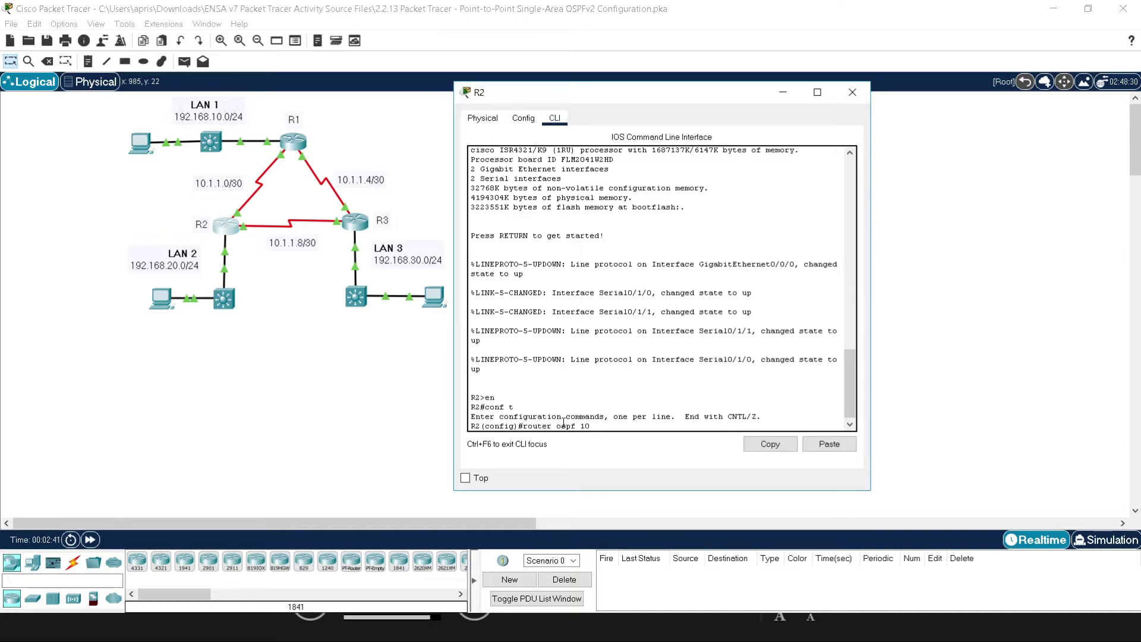
pyautogui.press('Return')
pyautogui.write('router)#')
pyautogui.press('Tab')
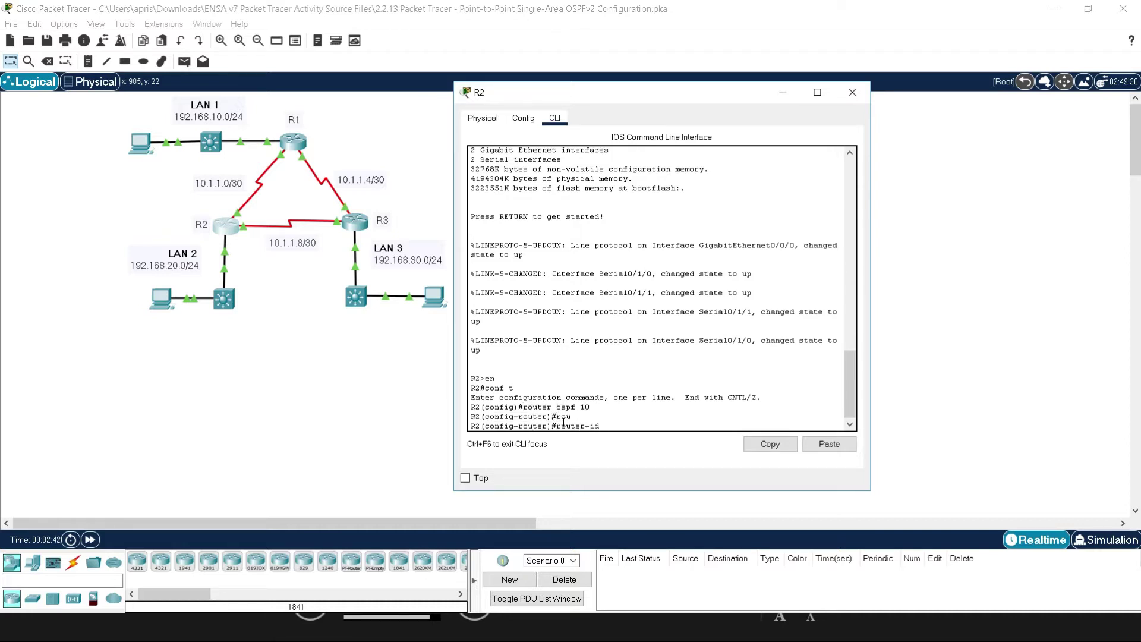
pyautogui.write('2.2.2.2')
pyautogui.press('Return')
pyautogui.press('Return')
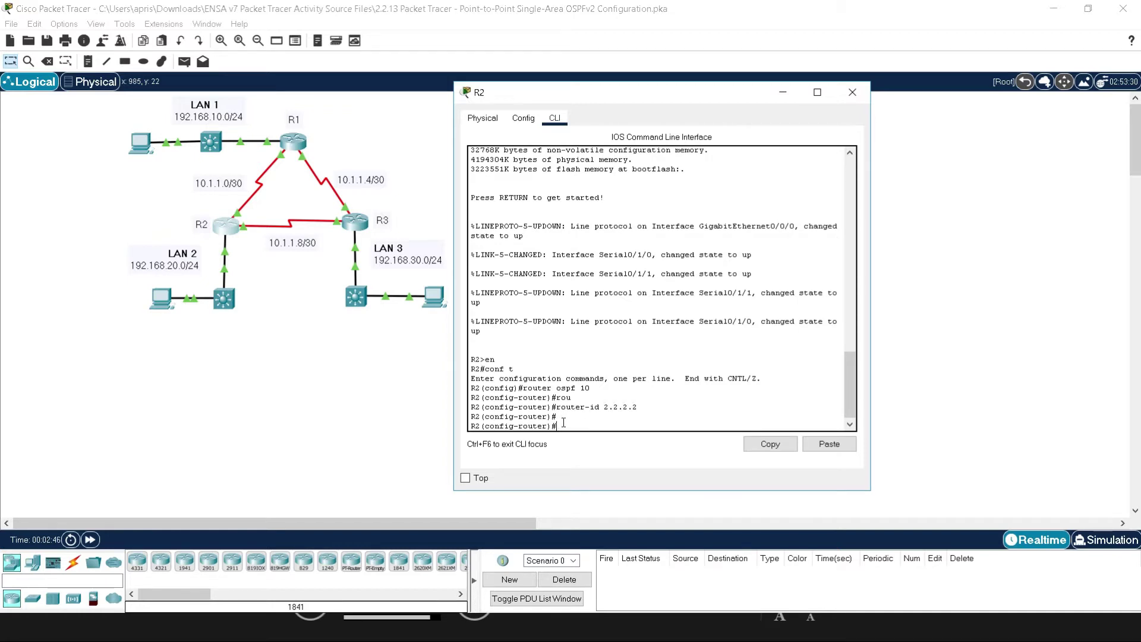
# Step: Open router R3's command line and enter privileged mode and global configuration mode
pyautogui.click(357, 223)
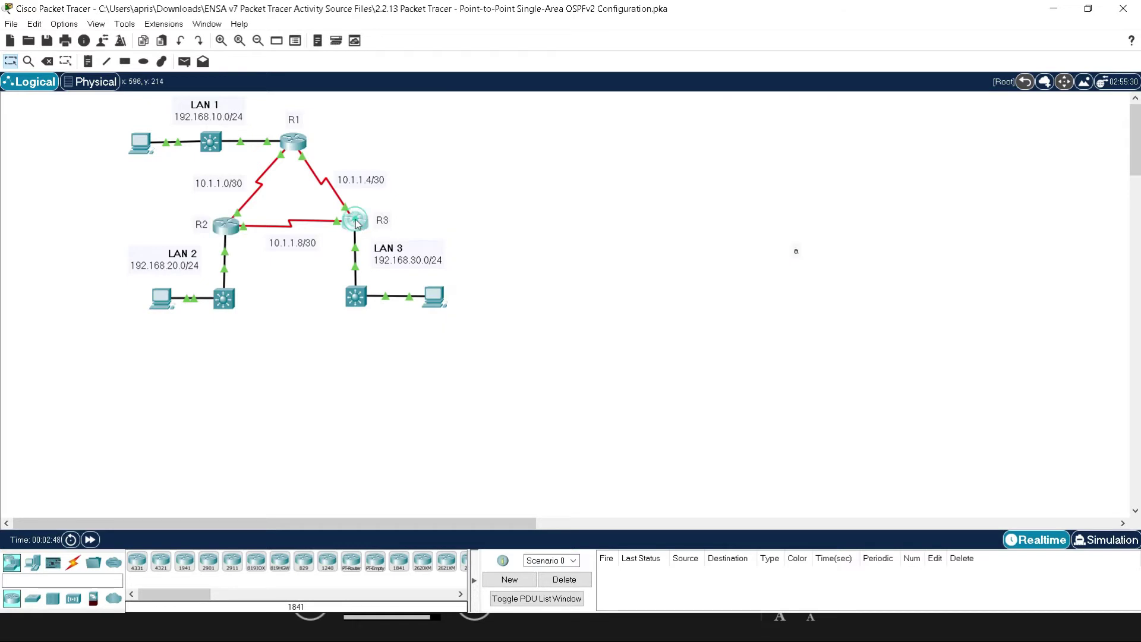
pyautogui.click(503, 416)
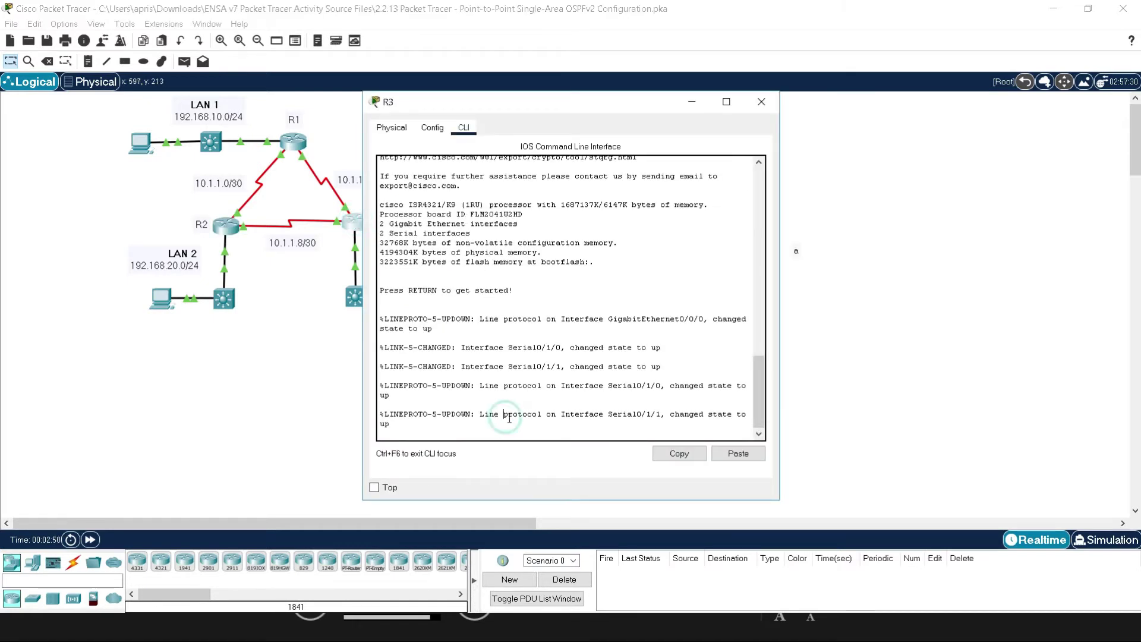
pyautogui.press('Return')
pyautogui.write('en')
pyautogui.press('Return')
pyautogui.write('do')
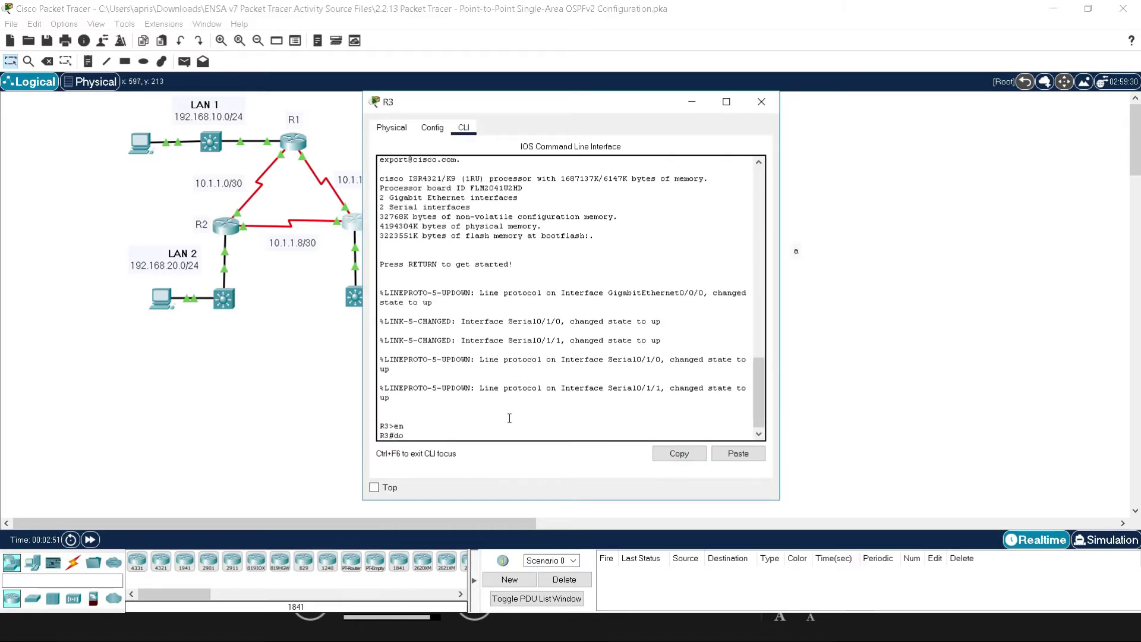
pyautogui.press('BackSpace')
pyautogui.press('BackSpace')
pyautogui.write('conf t')
pyautogui.press('Return')
# Step: Start OSPF process 10 on R3 and set its router ID to 3.3.3.3
pyautogui.write('route')
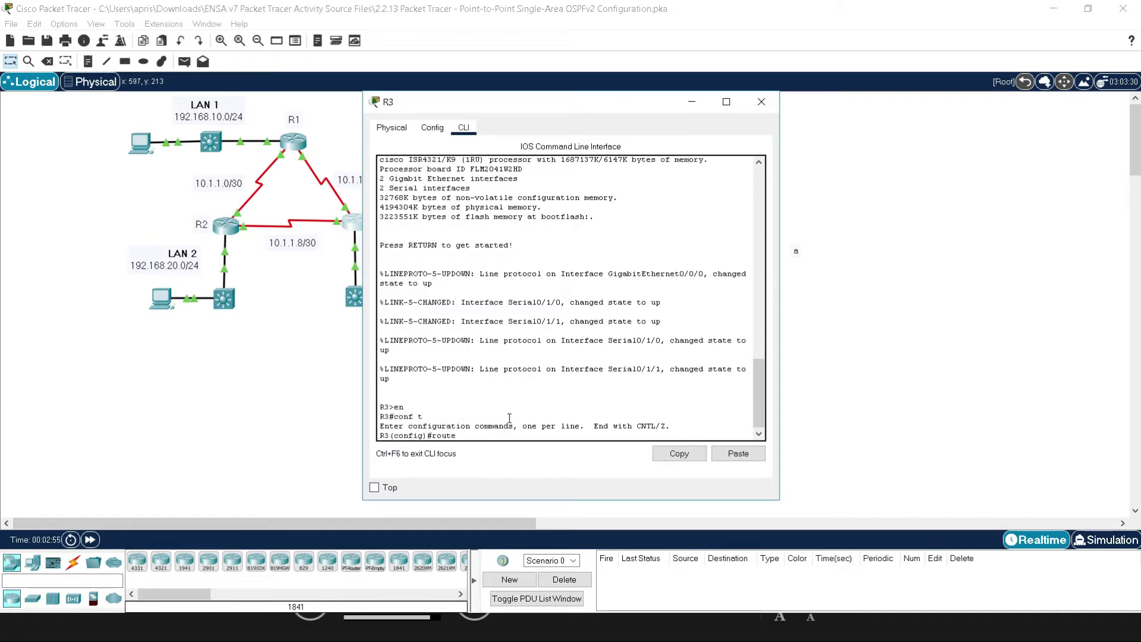
pyautogui.write('r ospf 10')
pyautogui.press('Return')
pyautogui.write('ro')
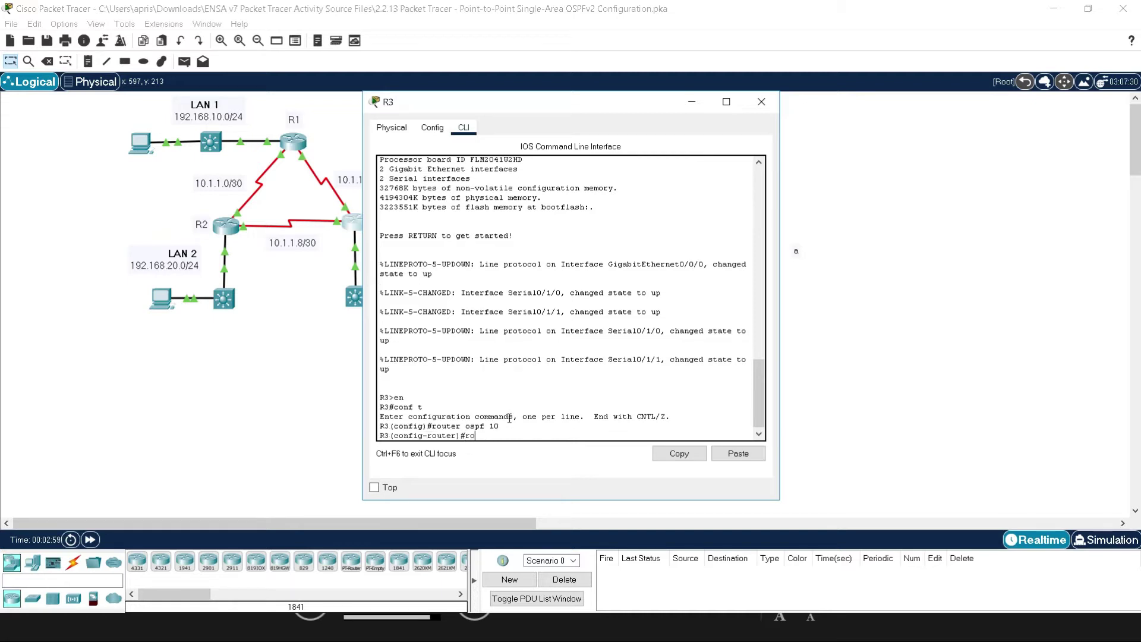
pyautogui.write('ut')
pyautogui.press('Tab')
pyautogui.write('3.3.3.3')
pyautogui.press('Return')
pyautogui.press('Return')
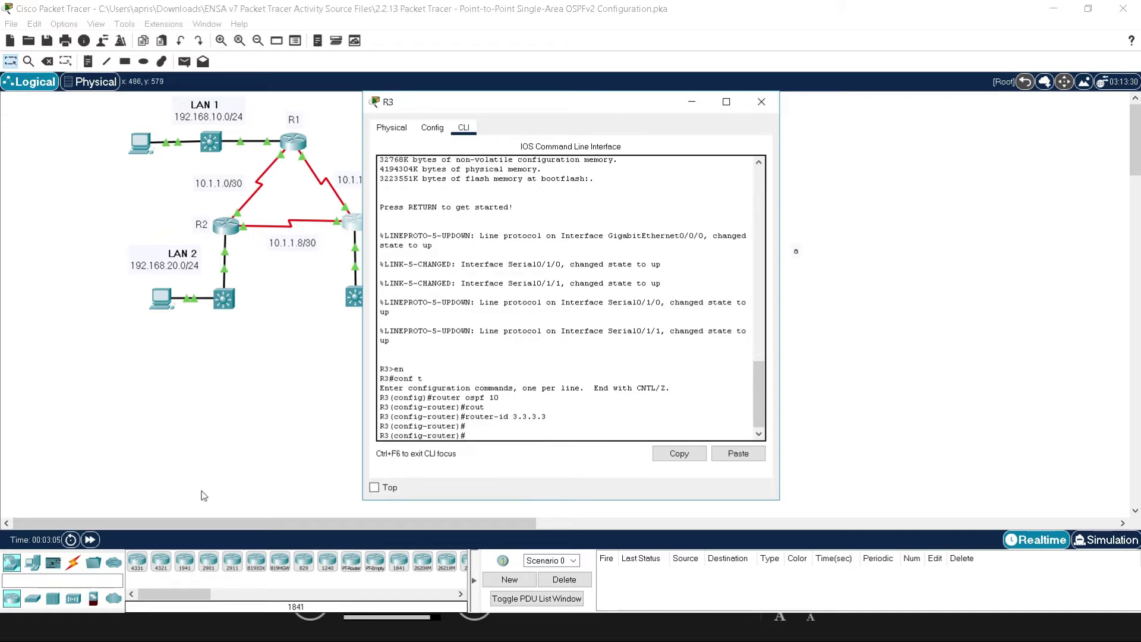
# Step: Bring the activity instructions to the front and move their window clear of R3's latest commands and the topology
pyautogui.click(419, 625)
pyautogui.press('super')
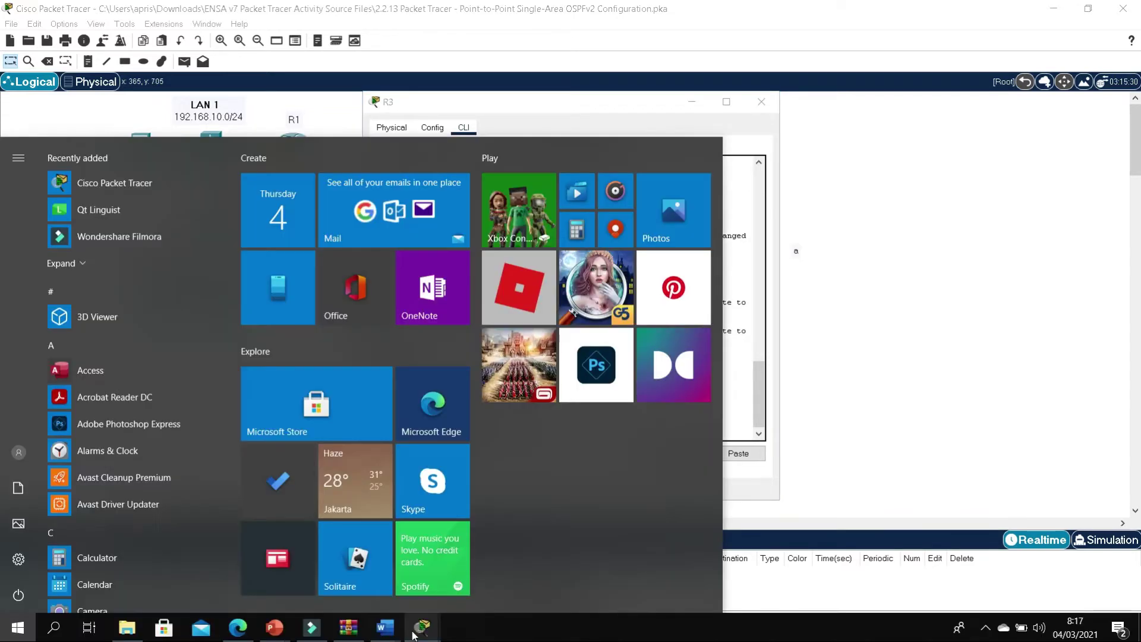
pyautogui.moveTo(422, 627)
pyautogui.click(222, 562)
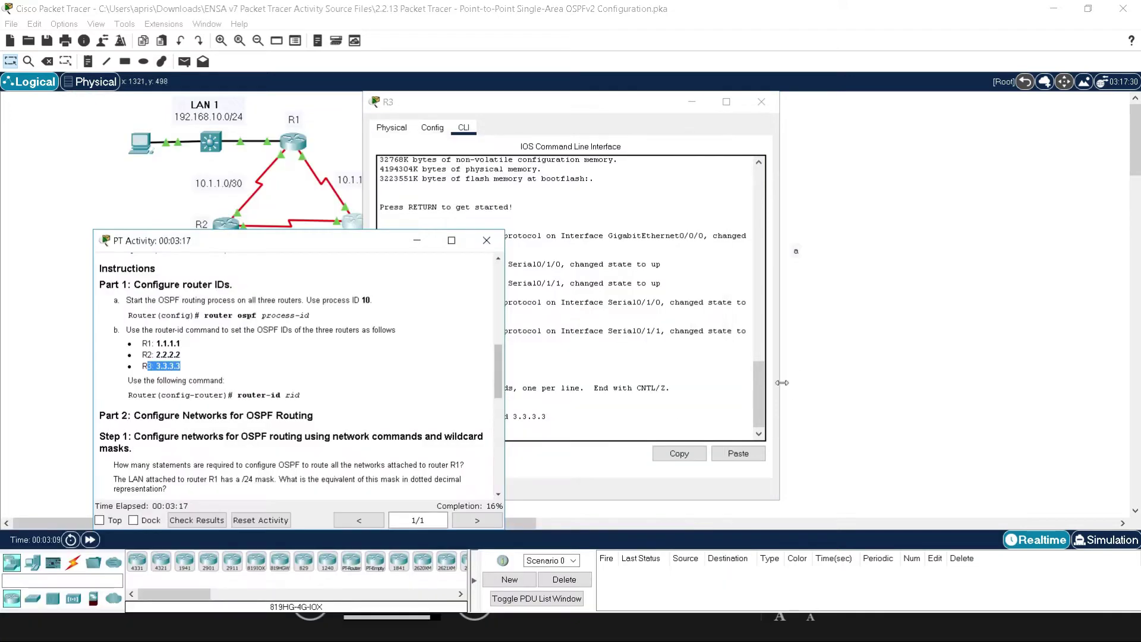
pyautogui.moveTo(324, 242); pyautogui.dragTo(832, 154)
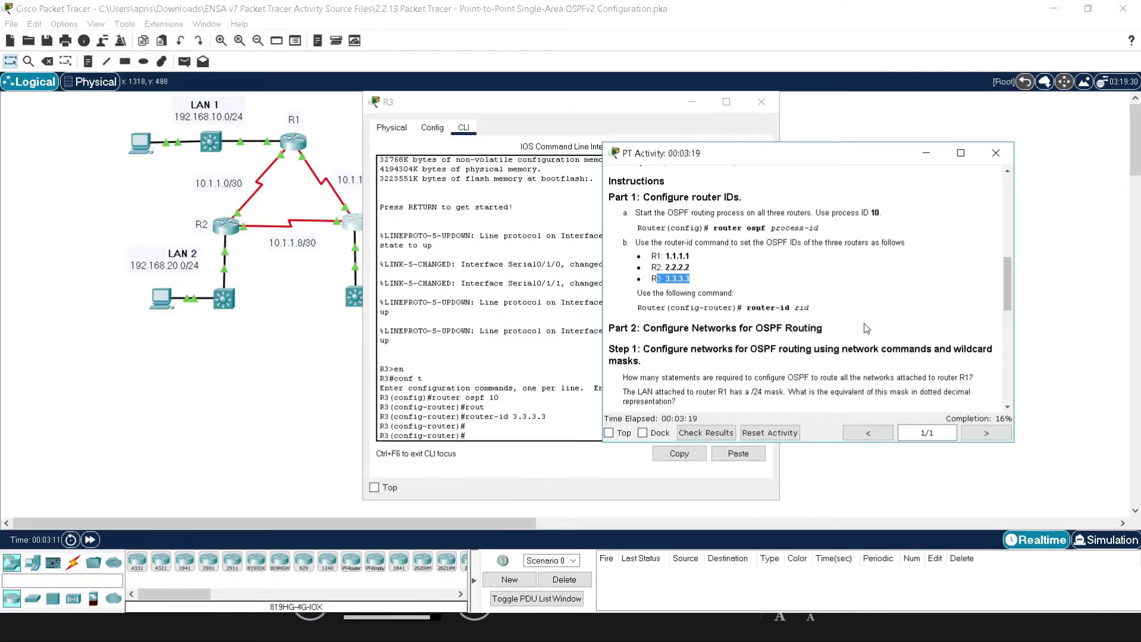
# Step: Read Part 2, Step 1 of the instructions on configuring OSPF networks on R1 with network commands and wildcard masks
pyautogui.moveTo(1011, 276); pyautogui.dragTo(1011, 293)
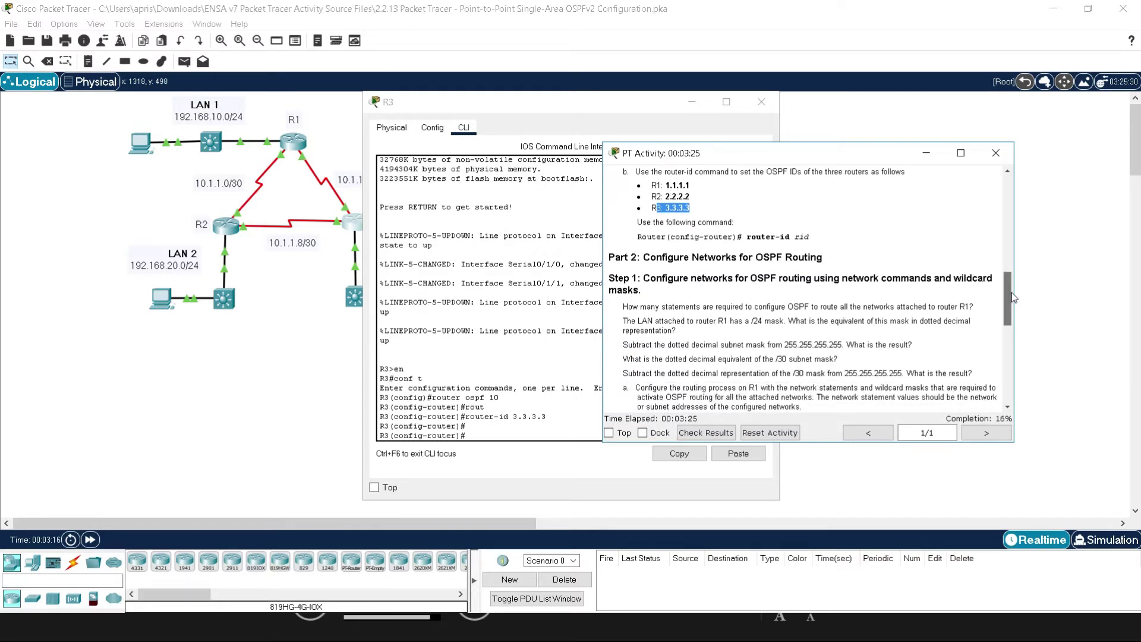
pyautogui.moveTo(1011, 291); pyautogui.dragTo(1014, 315)
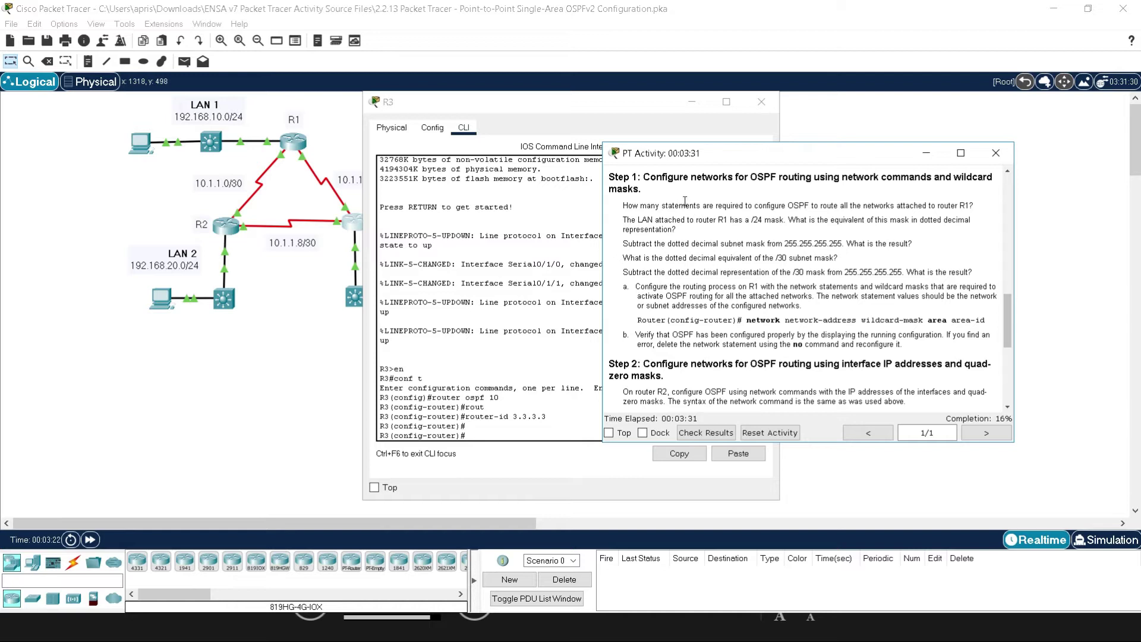
pyautogui.scroll(2, 648, 244)
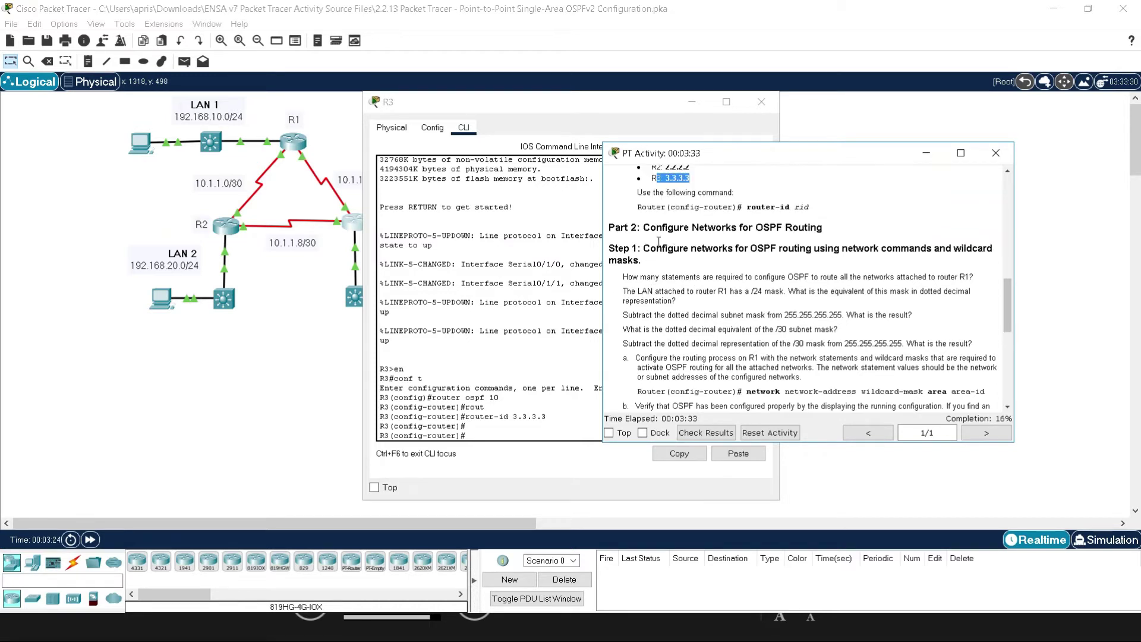
pyautogui.moveTo(650, 229); pyautogui.dragTo(785, 238)
pyautogui.scroll(-1, 715, 302)
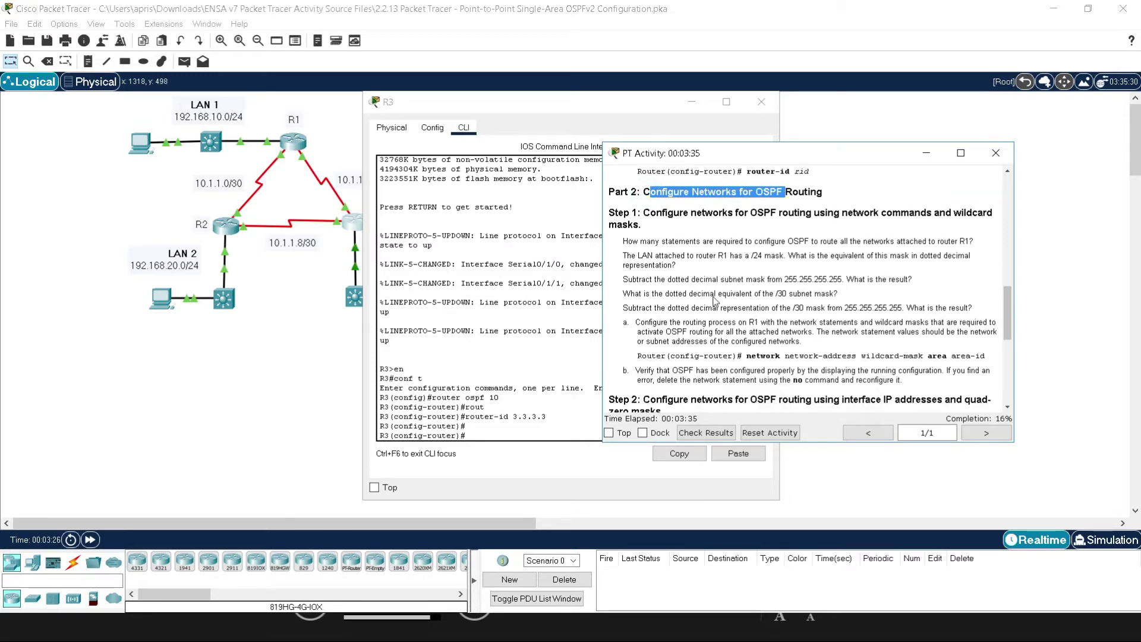
pyautogui.scroll(-2, 715, 301)
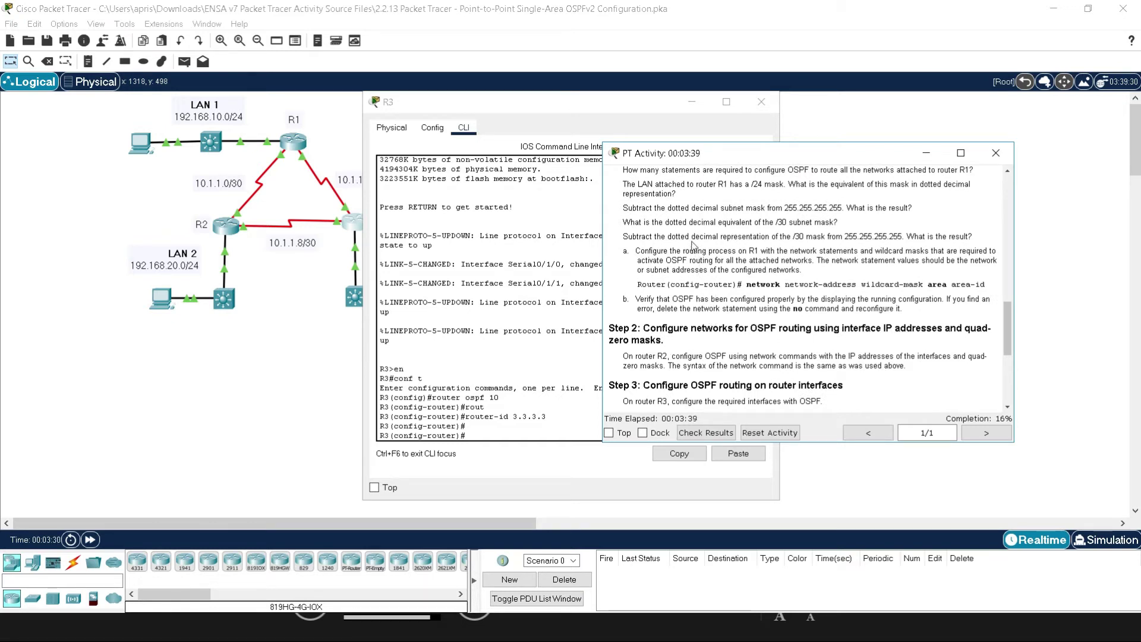
pyautogui.scroll(1, 692, 245)
pyautogui.moveTo(632, 205); pyautogui.dragTo(803, 204)
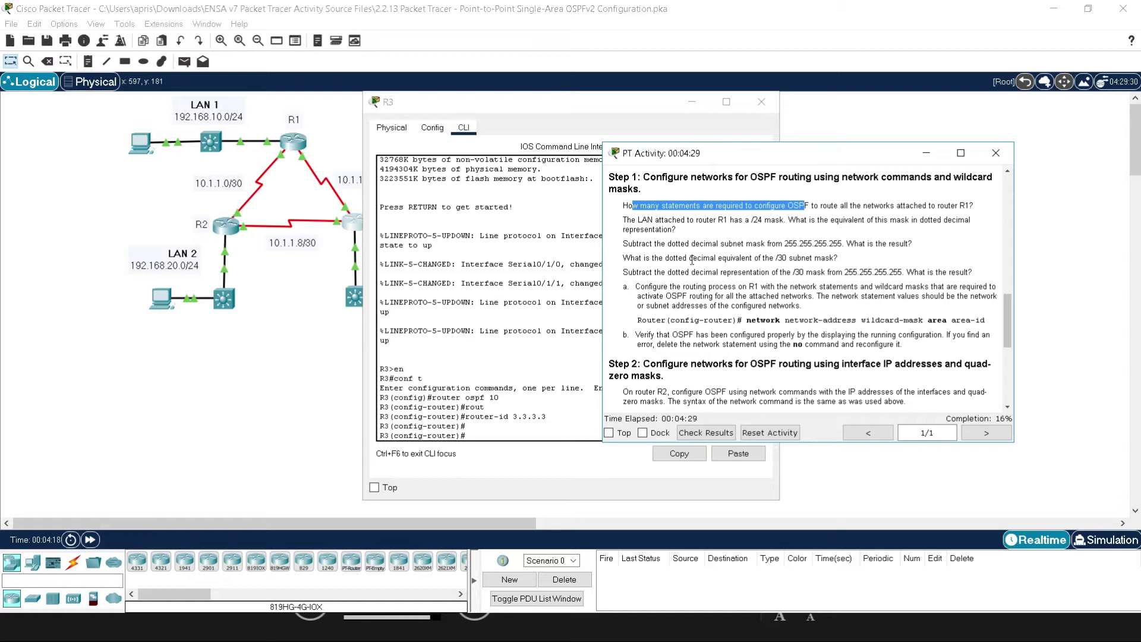
pyautogui.moveTo(665, 257); pyautogui.dragTo(876, 243)
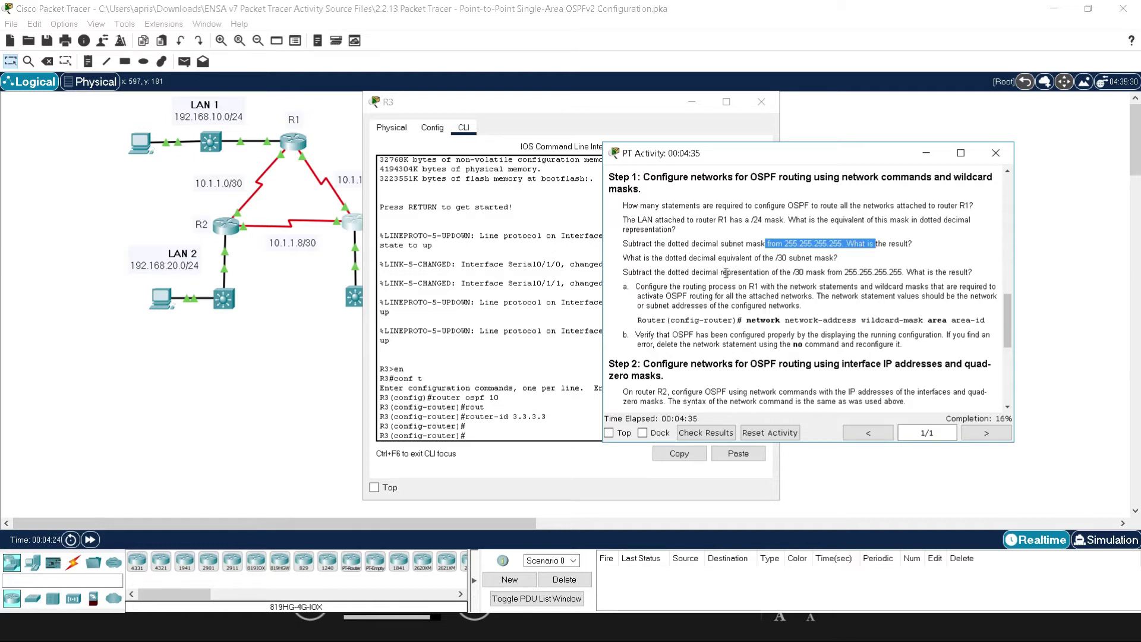
pyautogui.moveTo(692, 259); pyautogui.dragTo(786, 259)
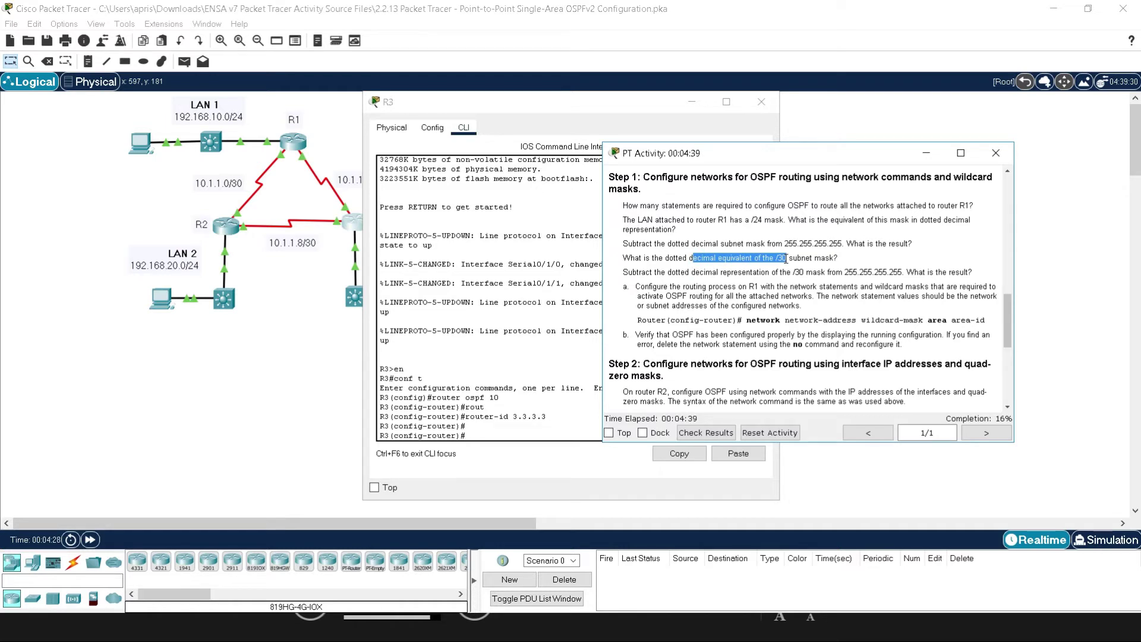
pyautogui.moveTo(691, 286); pyautogui.dragTo(777, 287)
pyautogui.scroll(-1, 783, 294)
pyautogui.scroll(-2, 784, 295)
pyautogui.scroll(3, 784, 296)
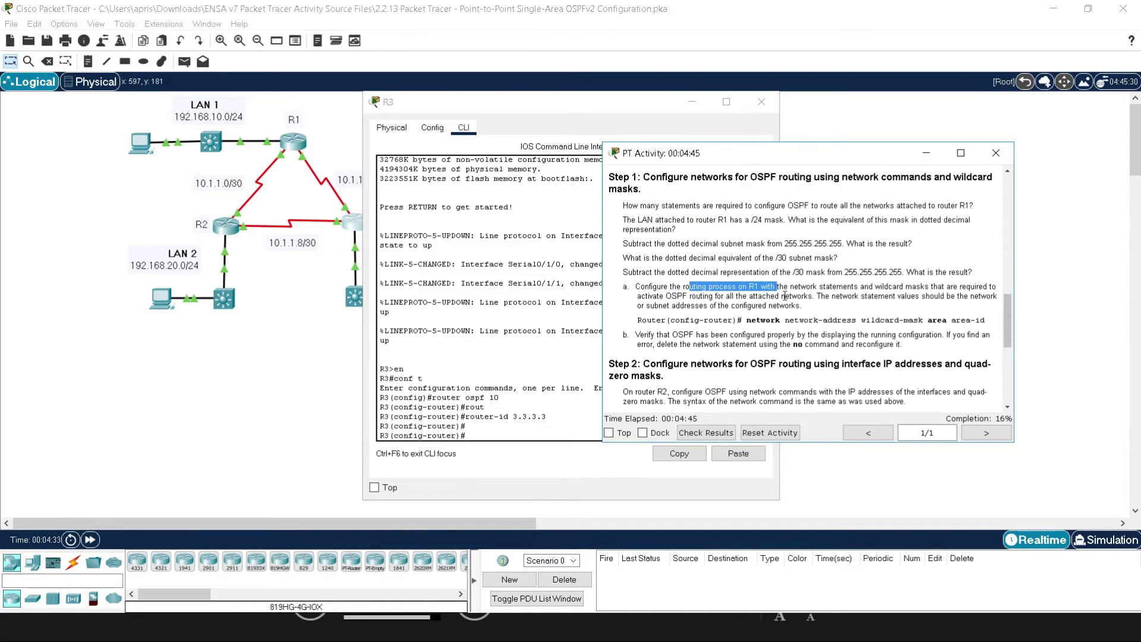
# Step: Examine the Step 1 questions on R1's network statements and on the dotted decimal and wildcard forms of the /24 and /30 masks
pyautogui.moveTo(679, 205); pyautogui.dragTo(891, 202)
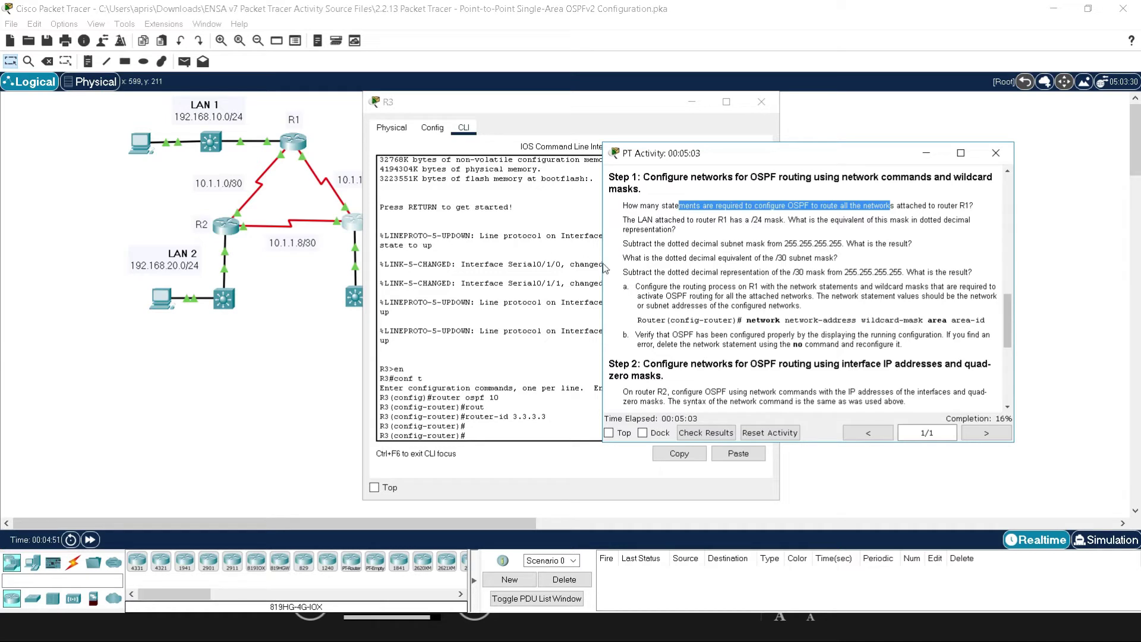
pyautogui.moveTo(753, 220); pyautogui.dragTo(883, 216)
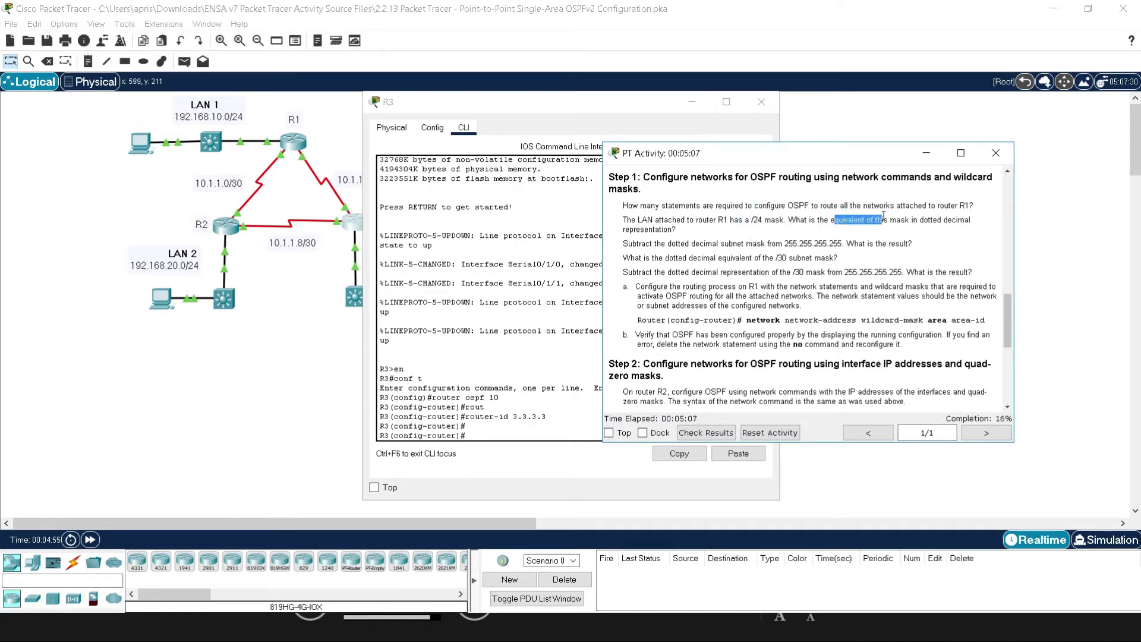
pyautogui.click(813, 235)
pyautogui.moveTo(744, 223); pyautogui.dragTo(785, 221)
pyautogui.click(737, 224)
pyautogui.moveTo(622, 257); pyautogui.dragTo(839, 258)
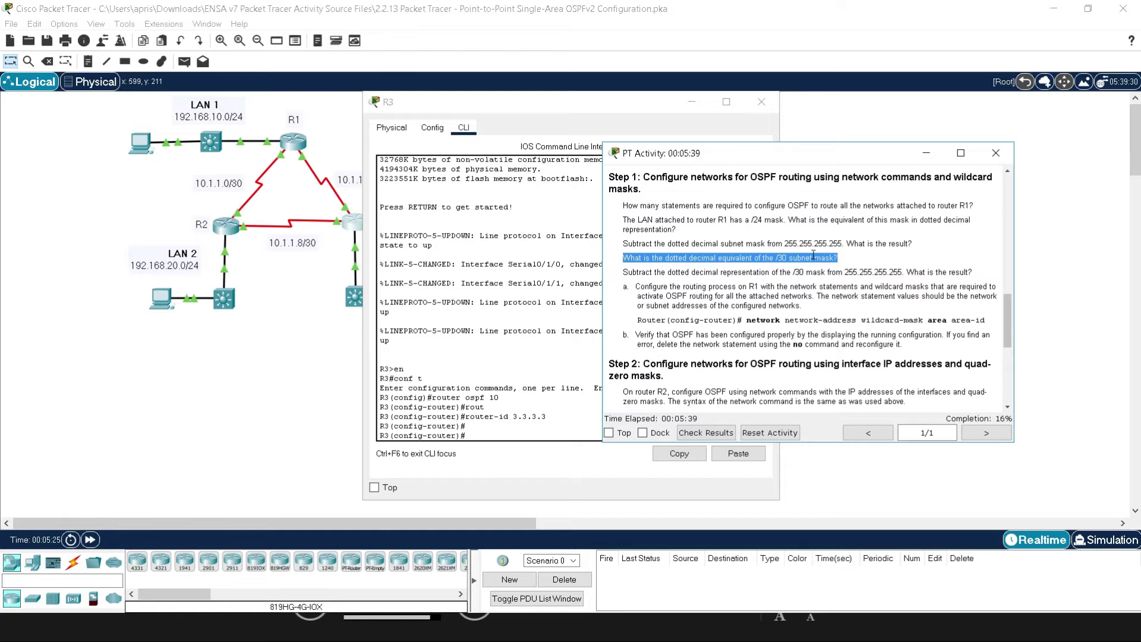
pyautogui.doubleClick(894, 271)
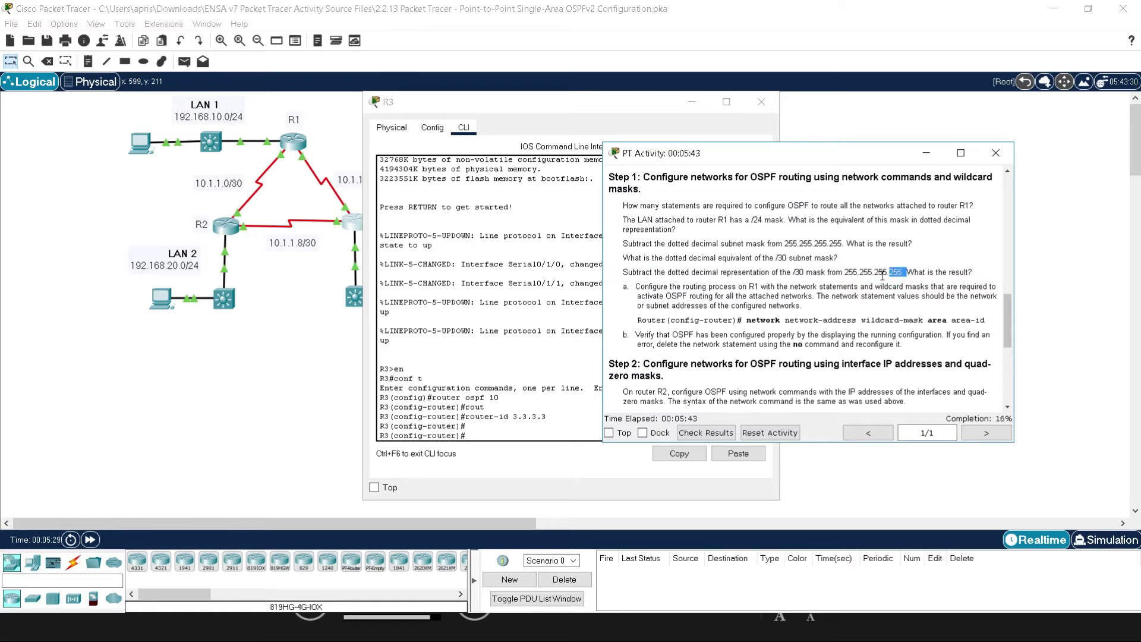
pyautogui.doubleClick(782, 258)
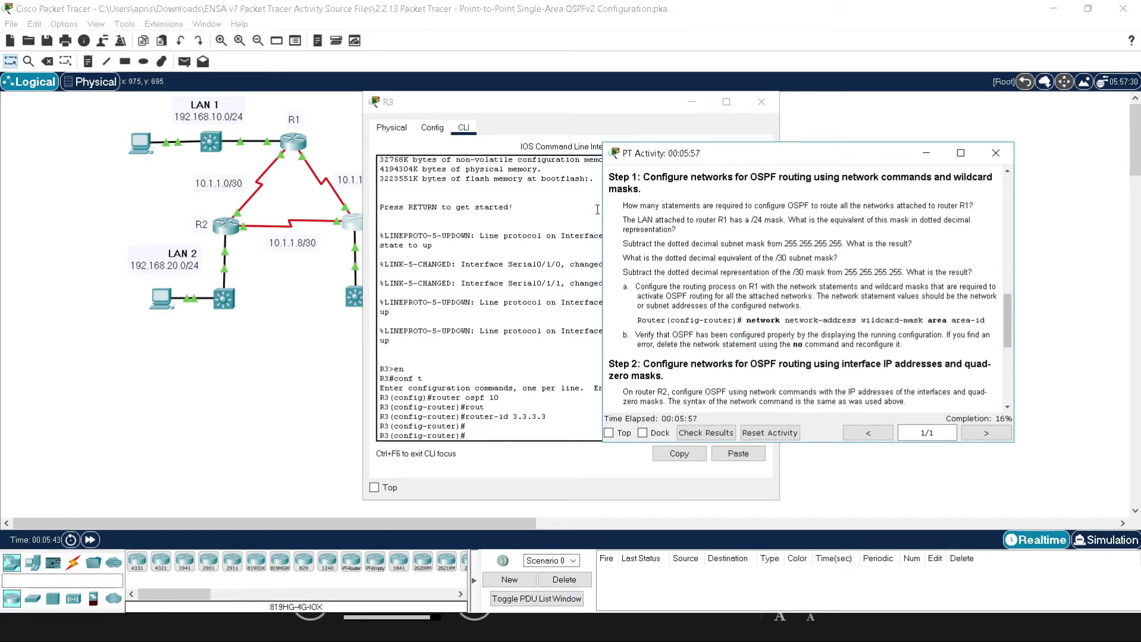
# Step: Return to R1's command line and begin a network command in OSPF router configuration mode
pyautogui.press('super')
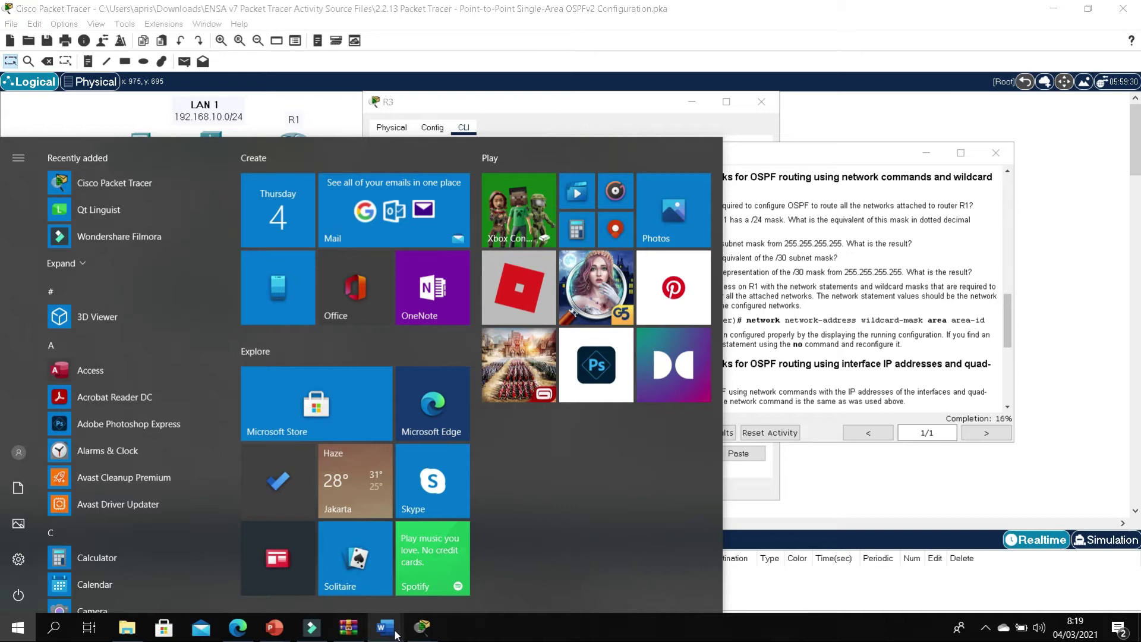
pyautogui.moveTo(437, 627)
pyautogui.click(462, 574)
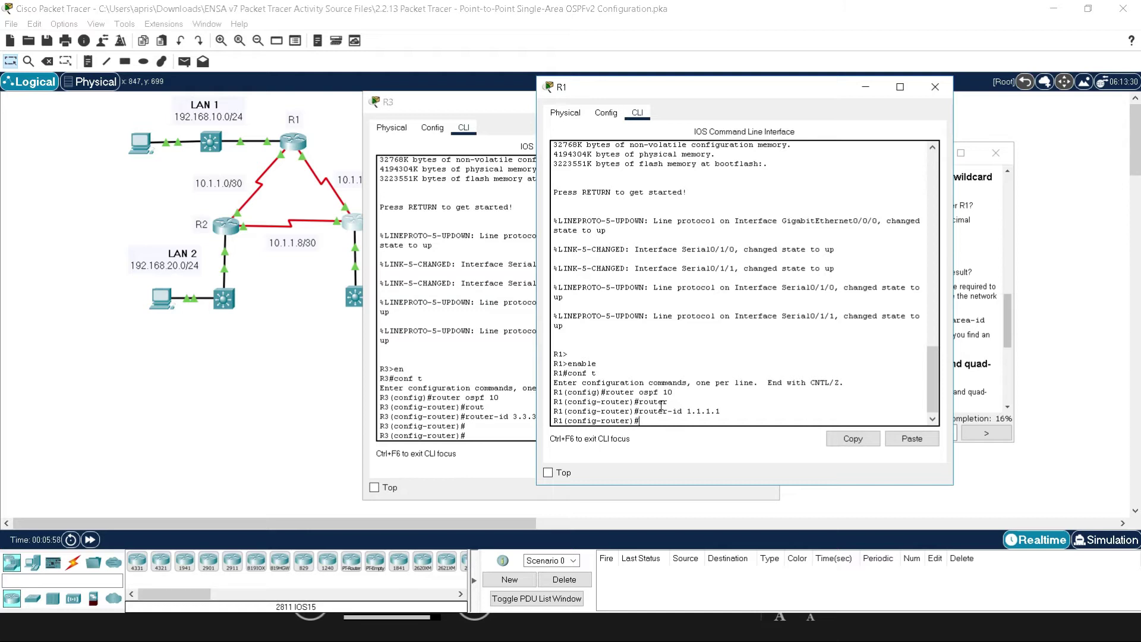
pyautogui.write('network')
# Step: Show the addressing table in the activity instructions and place that window below R1 in the topology, beside R1's command line
pyautogui.press('super')
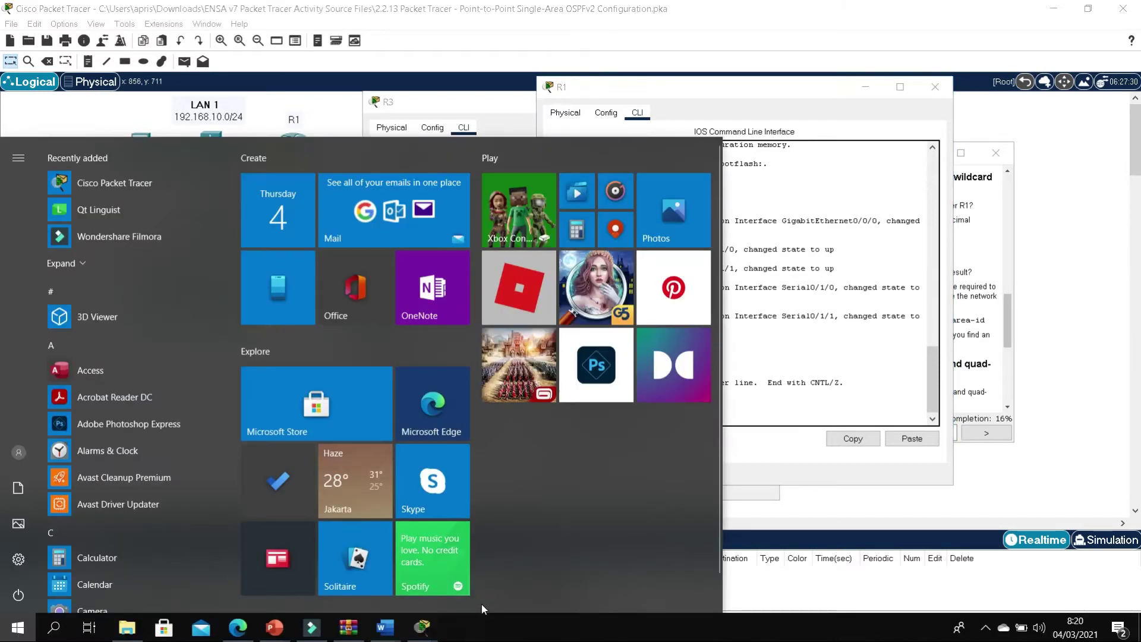
pyautogui.moveTo(434, 624)
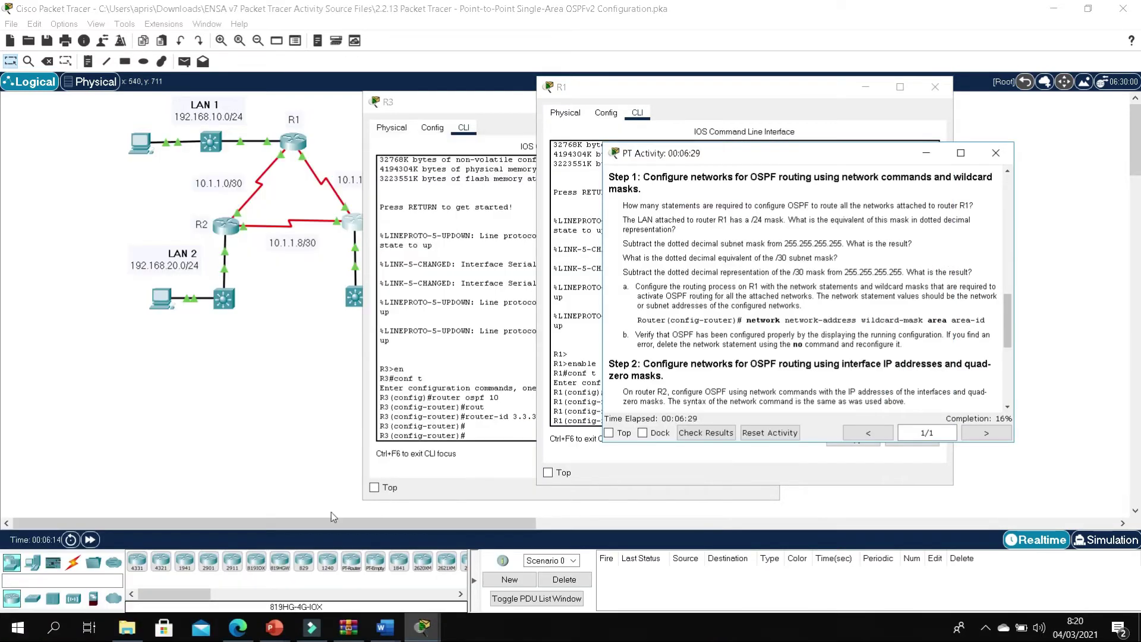
pyautogui.click(196, 565)
pyautogui.moveTo(730, 153); pyautogui.dragTo(149, 144)
pyautogui.scroll(10, 220, 272)
pyautogui.scroll(5, 220, 271)
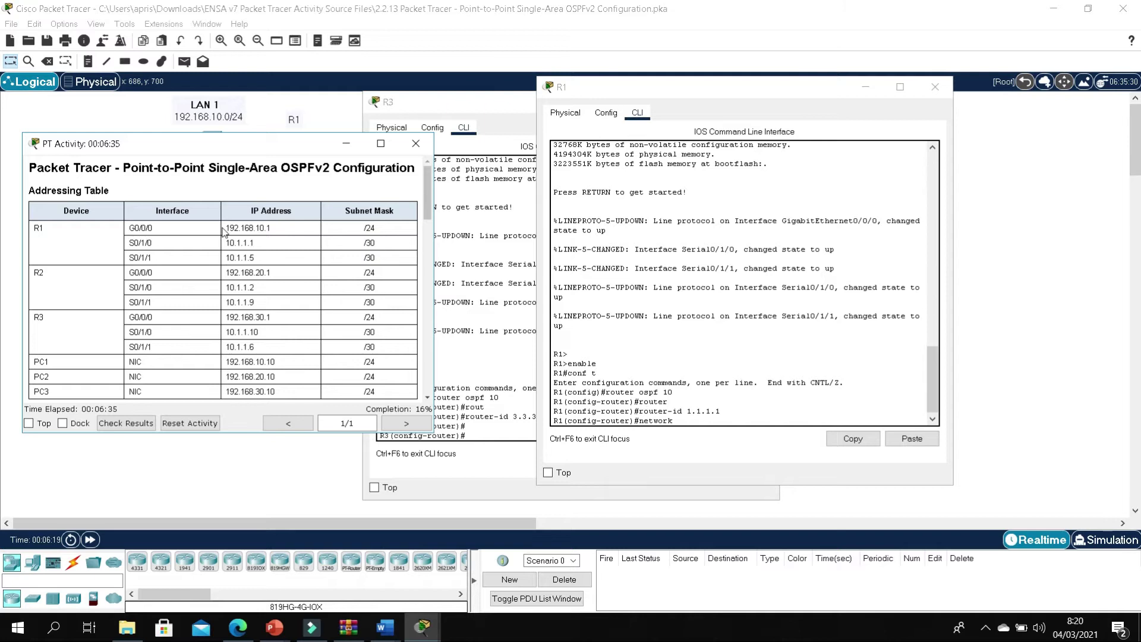
pyautogui.moveTo(224, 228); pyautogui.dragTo(272, 228)
pyautogui.click(251, 360)
pyautogui.moveTo(267, 146); pyautogui.dragTo(255, 318)
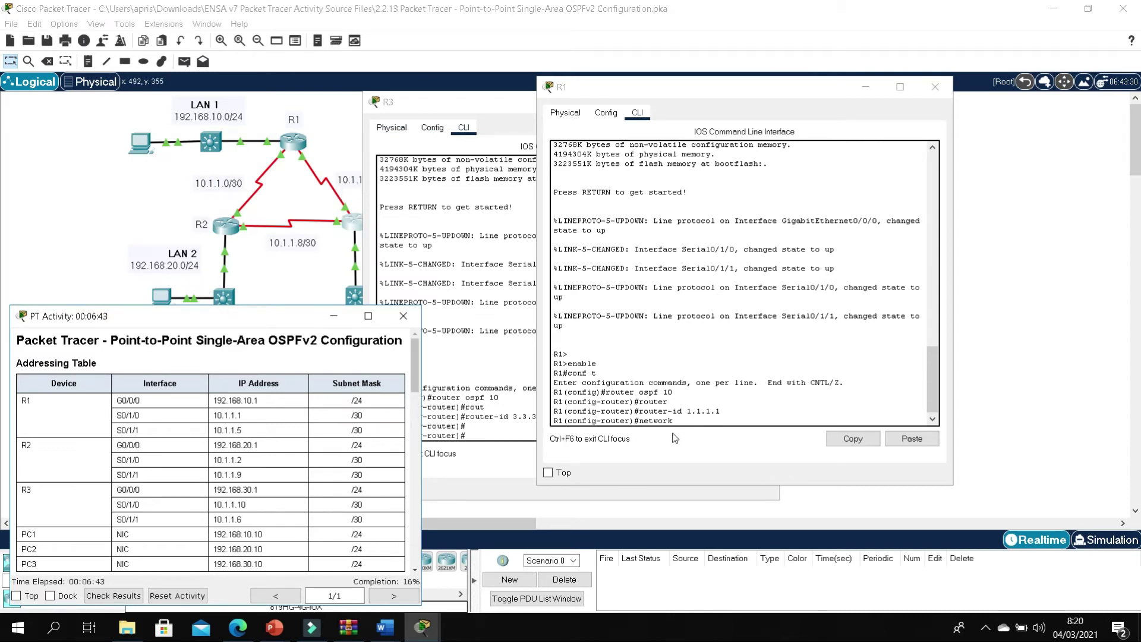
# Step: Add the LAN 1 network address 192.168.10.0 to the pending network command on R1
pyautogui.click(687, 420)
pyautogui.write('192.1')
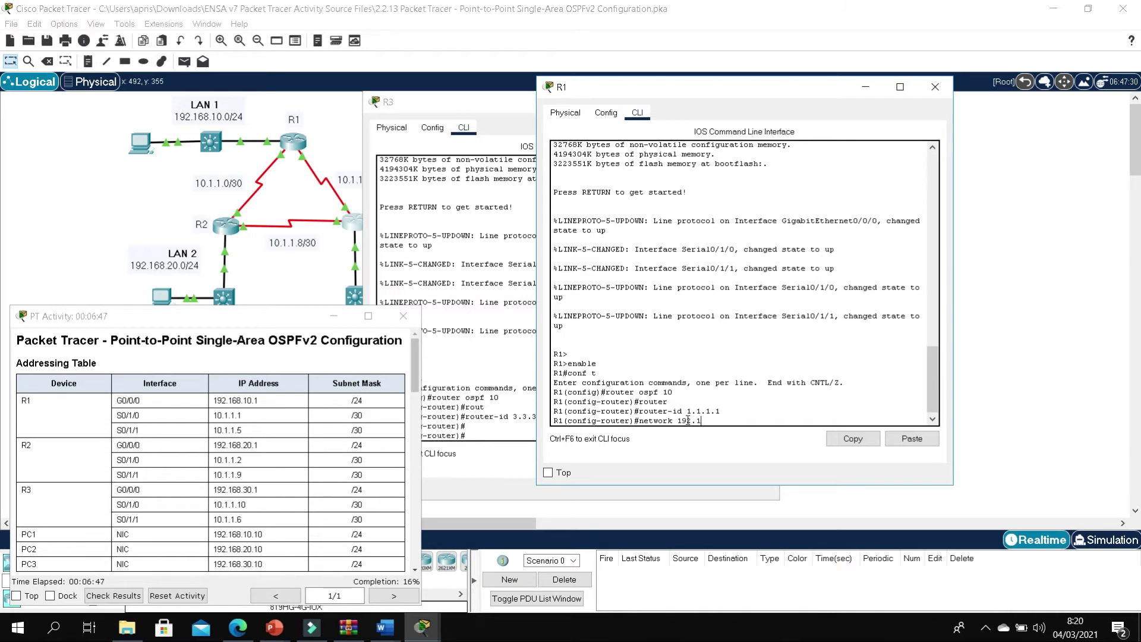
pyautogui.write('68.10.0')
# Step: Move the activity instructions and R3 windows off the topology, and bring R1's command line back to the front
pyautogui.moveTo(271, 309); pyautogui.dragTo(249, 407)
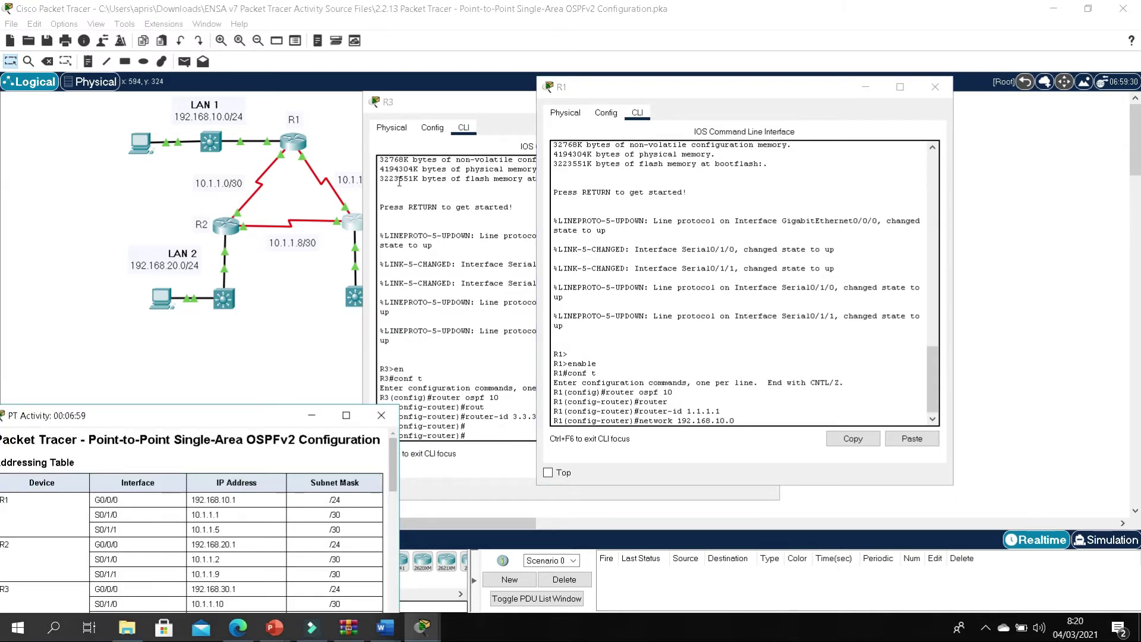
pyautogui.moveTo(438, 104); pyautogui.dragTo(571, 115)
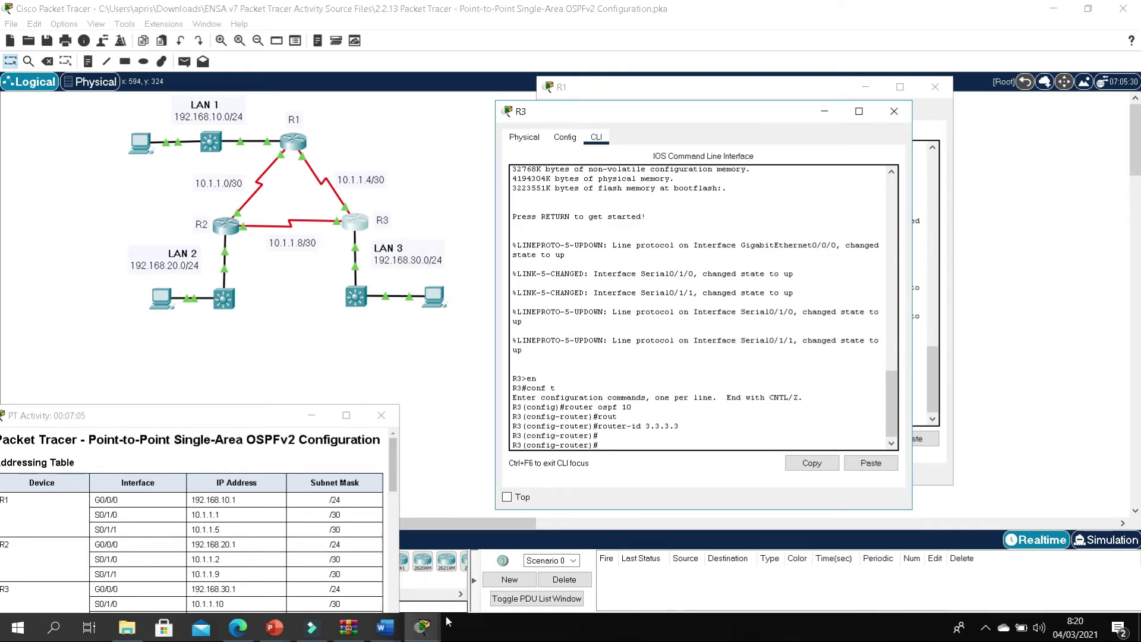
pyautogui.moveTo(423, 627)
pyautogui.click(439, 579)
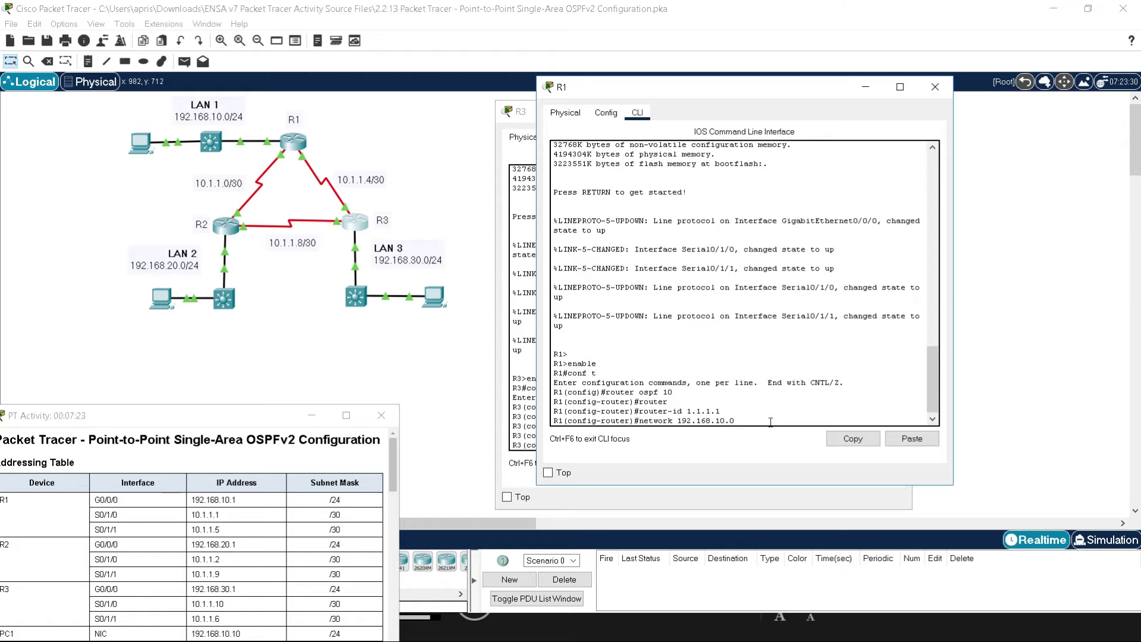
# Step: Complete R1's 192.168.10.0 statement with wildcard mask 0.0.0.255 and area 0, and add network 10.1.1.0 0.0.0.3 area 0
pyautogui.write('0.0.0.255 area 0')
pyautogui.press('Return')
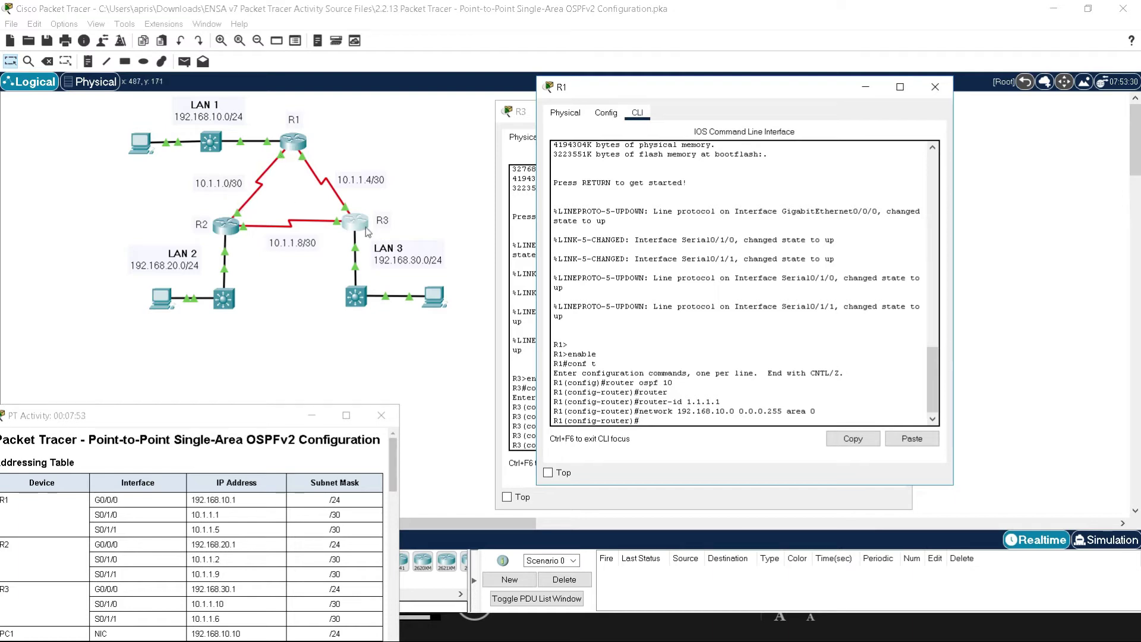
pyautogui.write('network 10.1.1.0 0.0.0.3 area 0')
pyautogui.press('Return')
# Step: Add the OSPF statement network 10.1.1.4 0.0.0.3 area 0 on R1
pyautogui.write('netw')
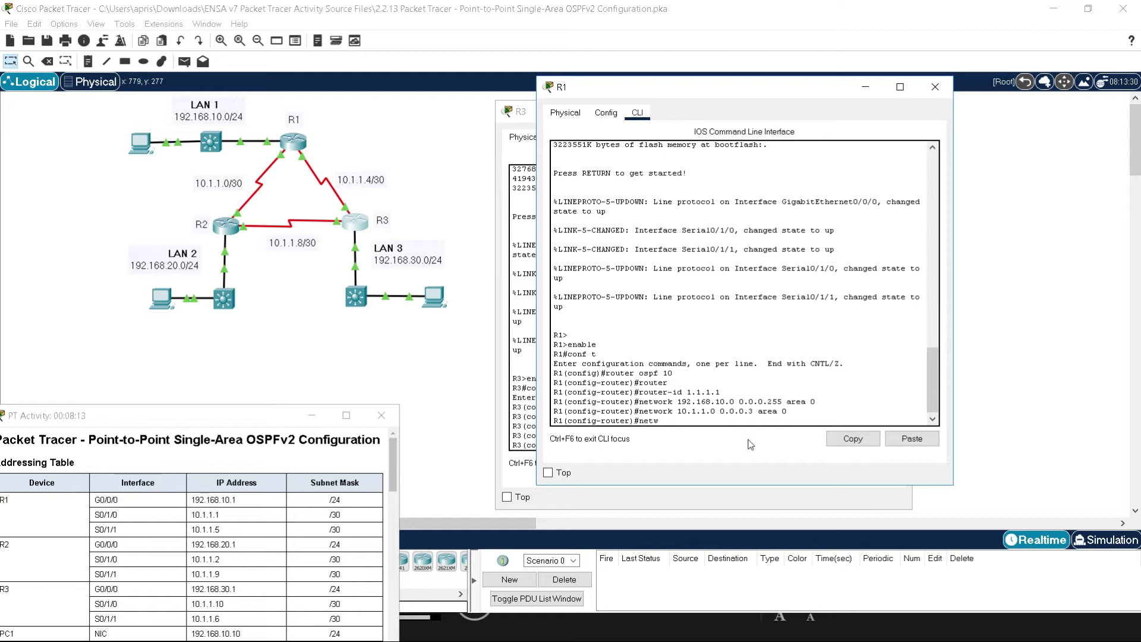
pyautogui.write('ork')
pyautogui.write('10.1.1.4 0.0.0.3 area 0')
pyautogui.press('Return')
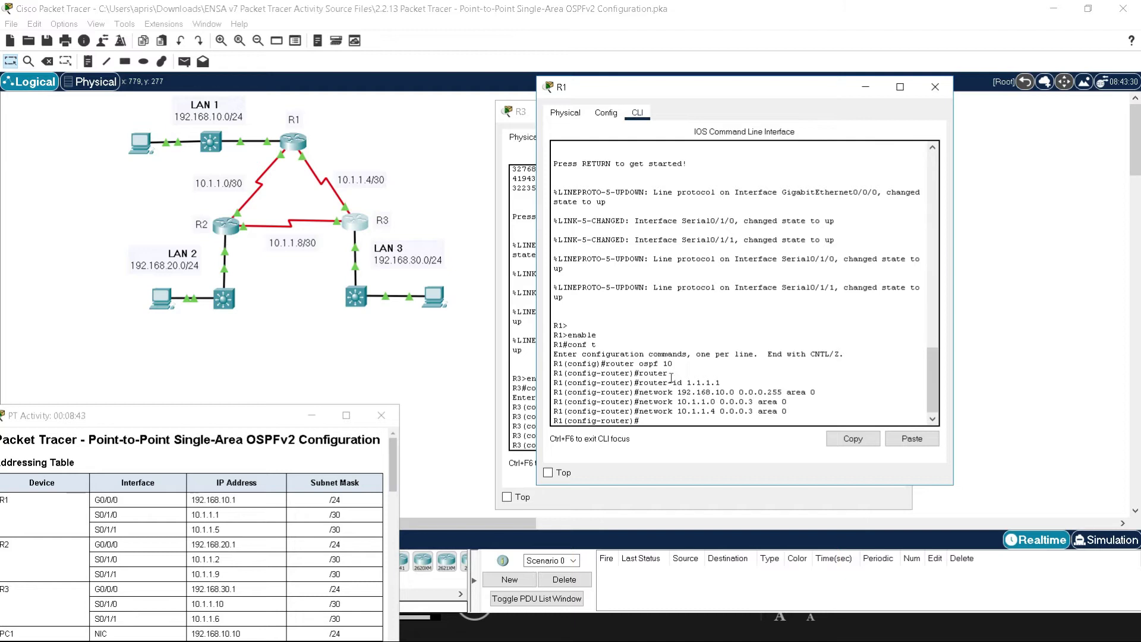
# Step: Examine the Part 2 Step 1 questions and the addressing table in the activity instructions against the topology and R1's network statements
pyautogui.moveTo(233, 416); pyautogui.dragTo(291, 103)
pyautogui.scroll(-5, 326, 255)
pyautogui.scroll(-5, 209, 282)
pyautogui.scroll(-5, 172, 273)
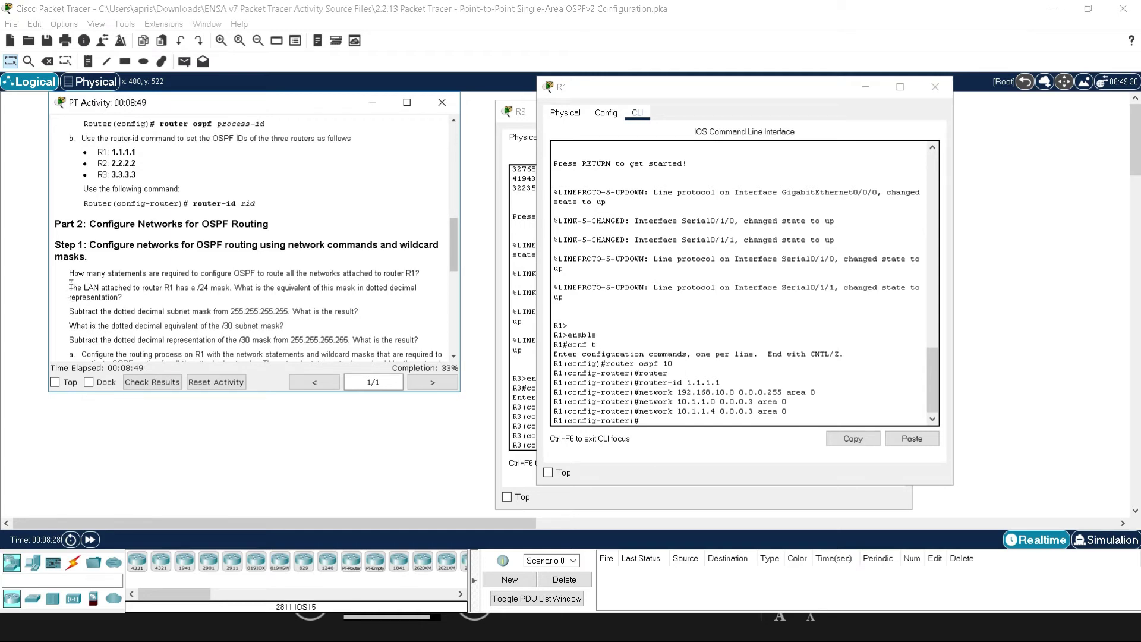
pyautogui.moveTo(69, 273); pyautogui.dragTo(391, 274)
pyautogui.click(289, 273)
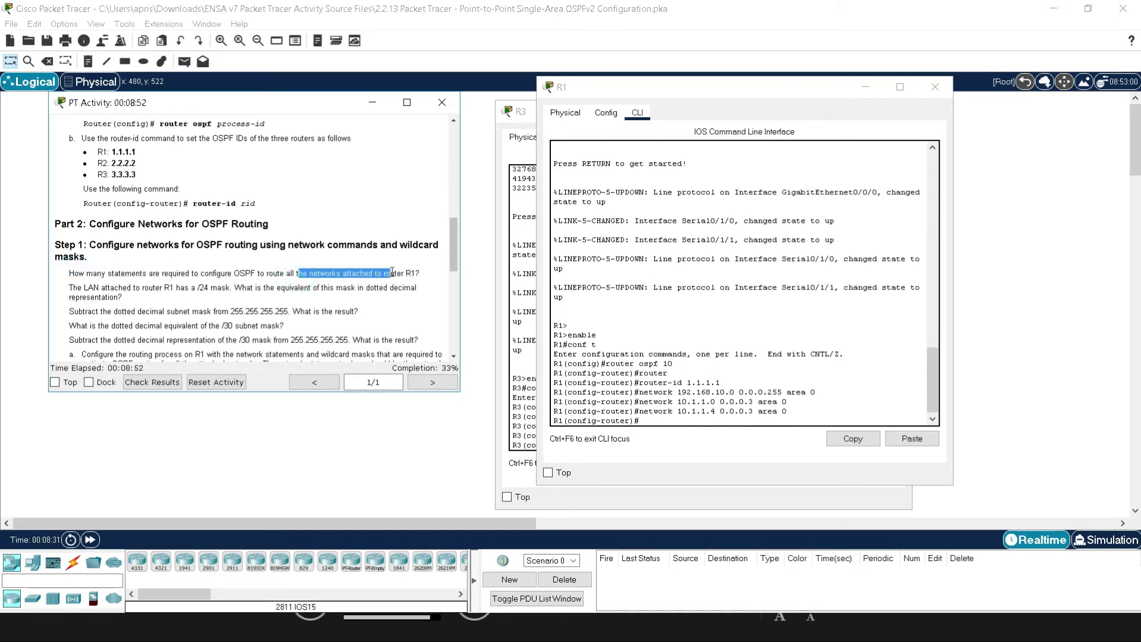
pyautogui.click(346, 274)
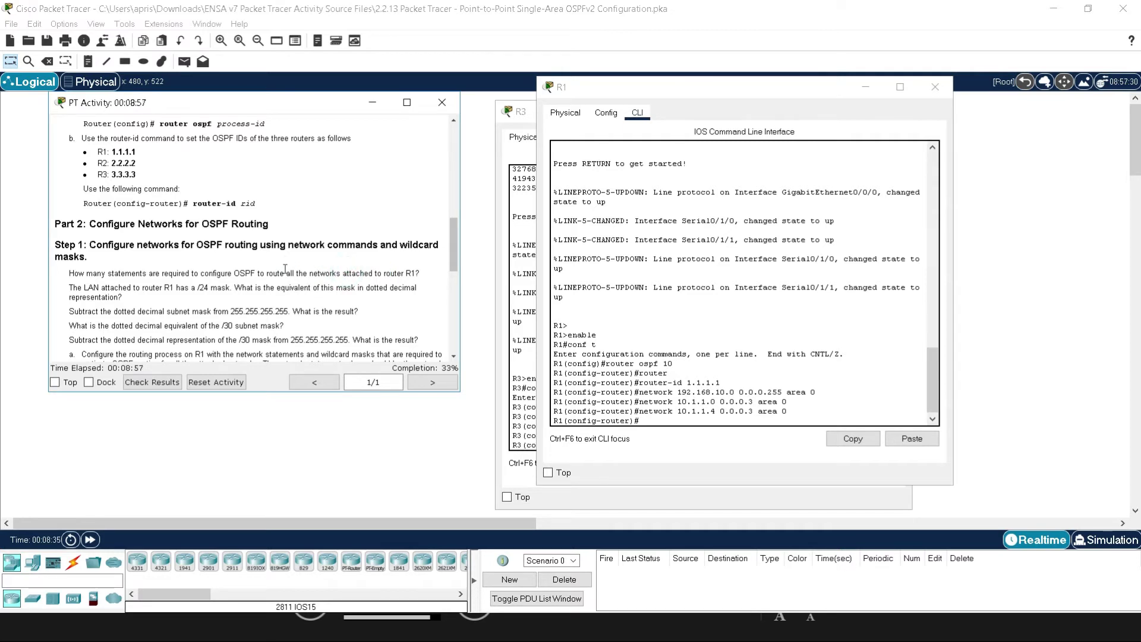
pyautogui.moveTo(454, 246); pyautogui.dragTo(453, 119)
pyautogui.scroll(-15, 283, 234)
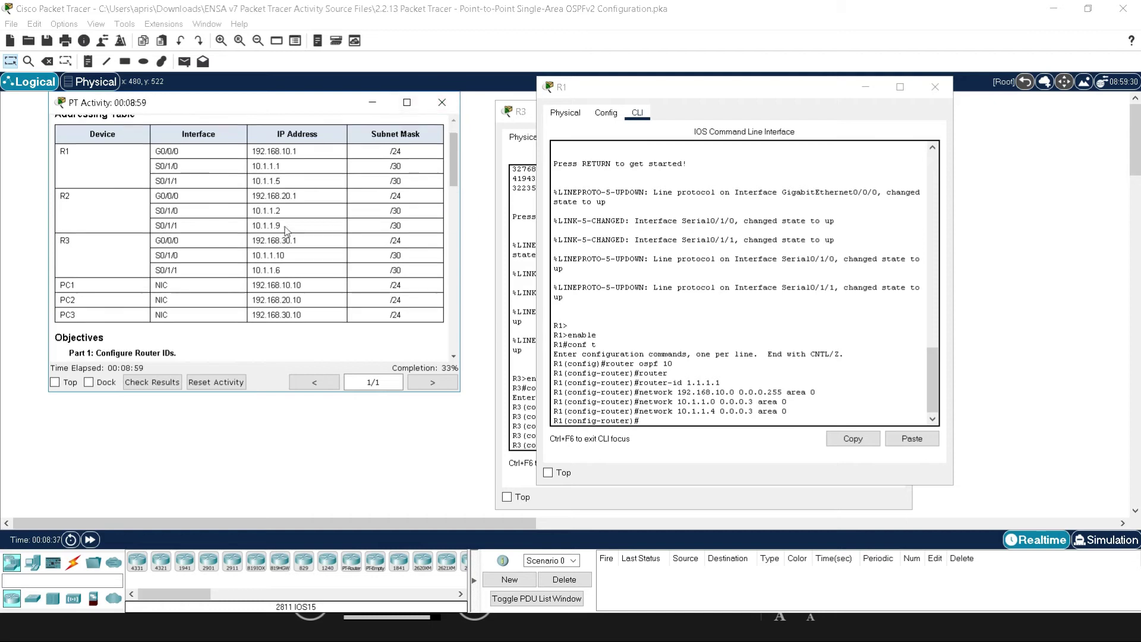
pyautogui.moveTo(309, 100); pyautogui.dragTo(290, 475)
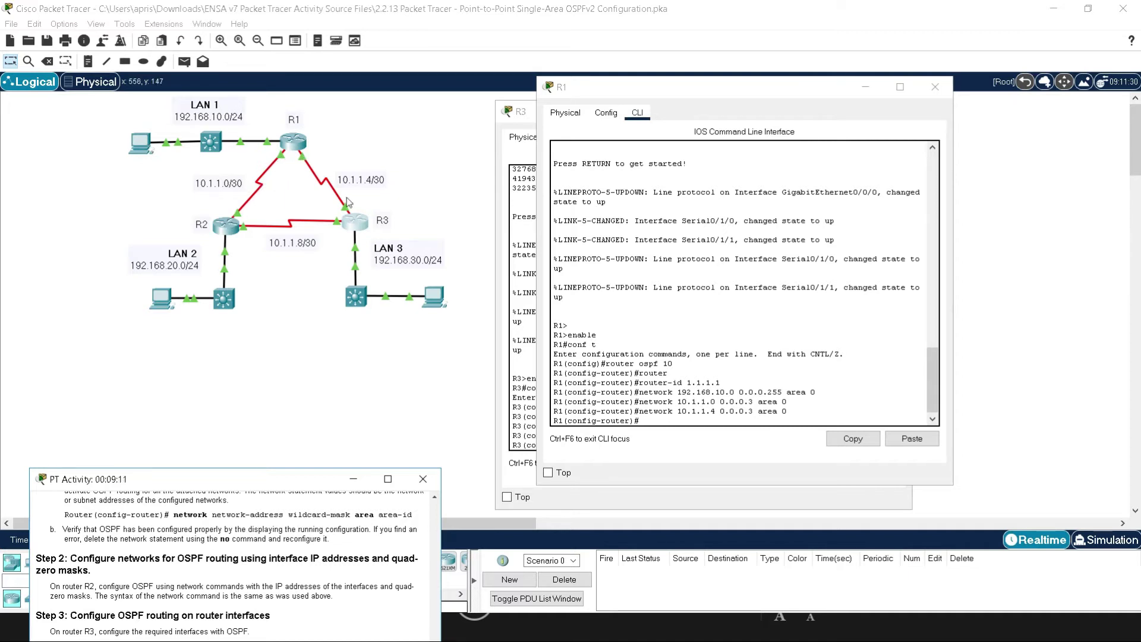
pyautogui.moveTo(643, 392); pyautogui.dragTo(793, 411)
pyautogui.click(676, 423)
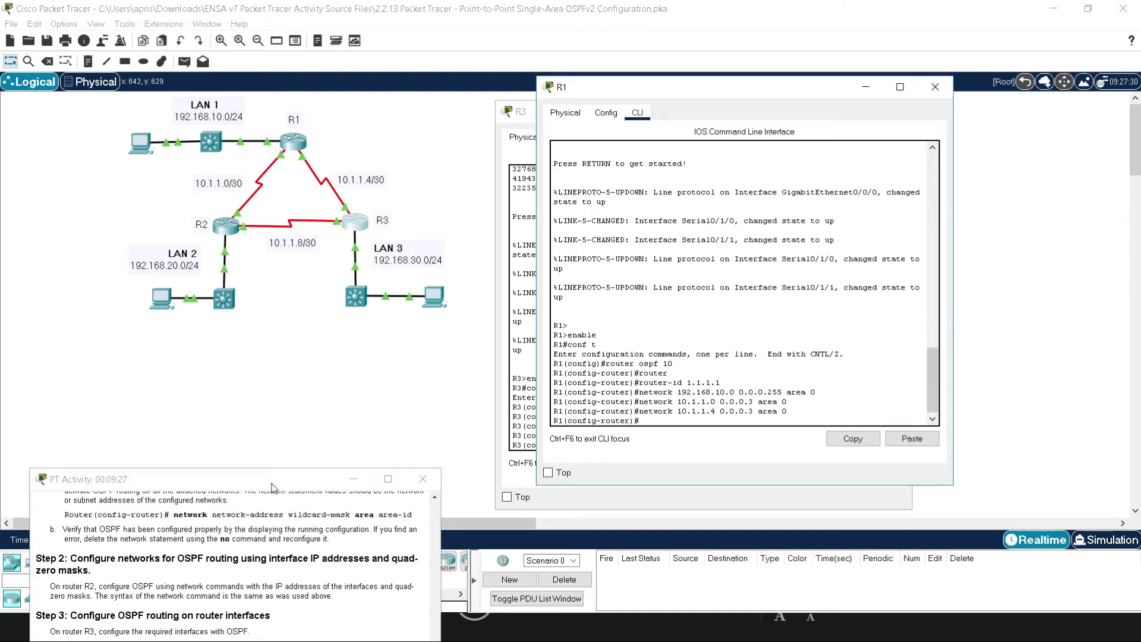
# Step: Read the Step 1 instruction on verifying OSPF, and exit R1's configuration modes back to privileged EXEC mode
pyautogui.moveTo(278, 479); pyautogui.dragTo(319, 187)
pyautogui.scroll(-1, 213, 384)
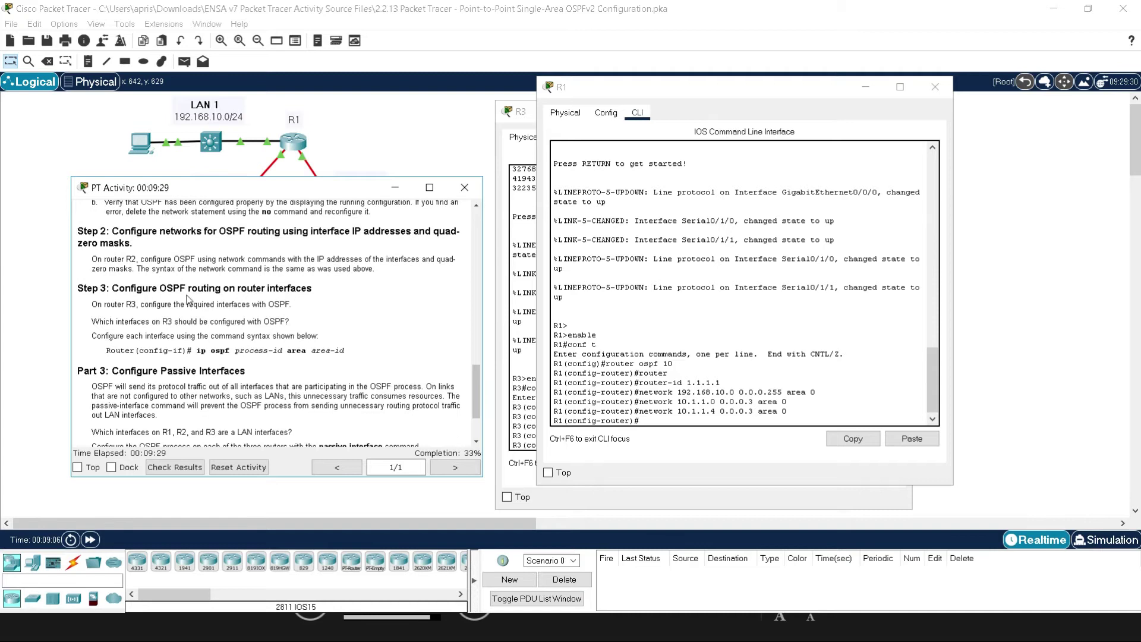
pyautogui.scroll(2, 115, 256)
pyautogui.moveTo(104, 273); pyautogui.dragTo(317, 284)
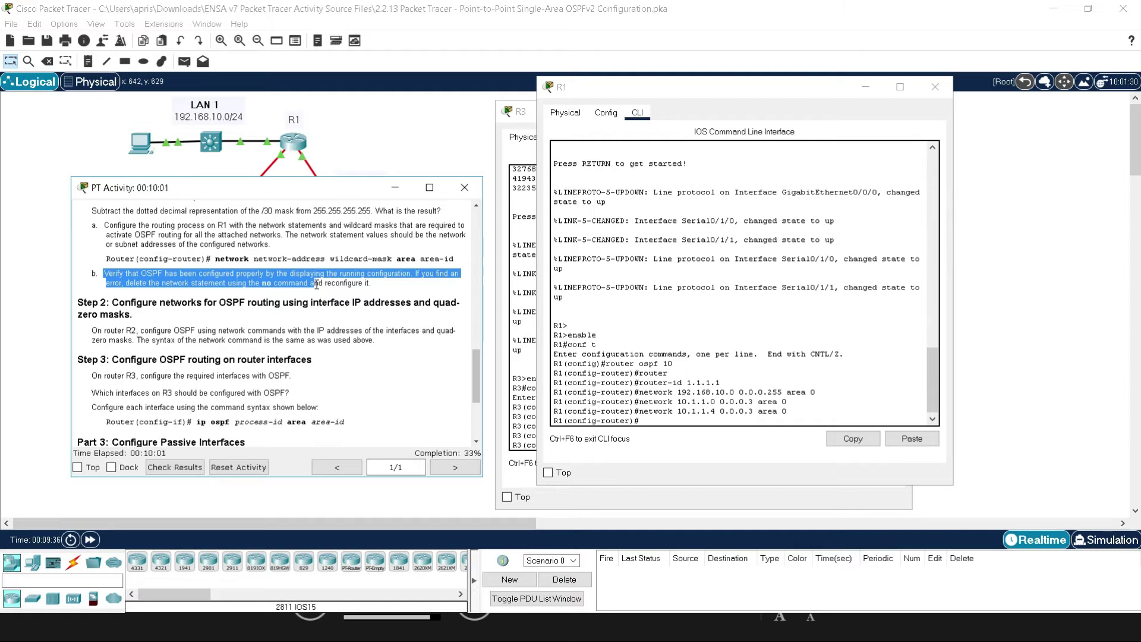
pyautogui.scroll(-3, 317, 300)
pyautogui.click(671, 420)
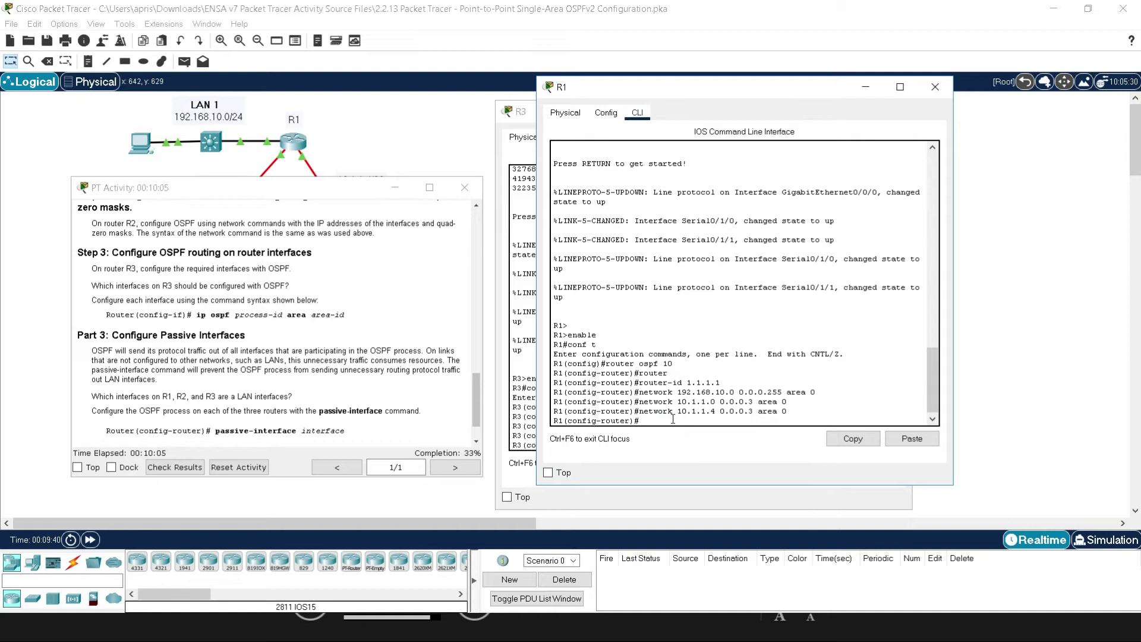
pyautogui.write('exit')
pyautogui.press('Return')
pyautogui.press('Return')
pyautogui.press('Return')
pyautogui.write('exit')
pyautogui.press('Return')
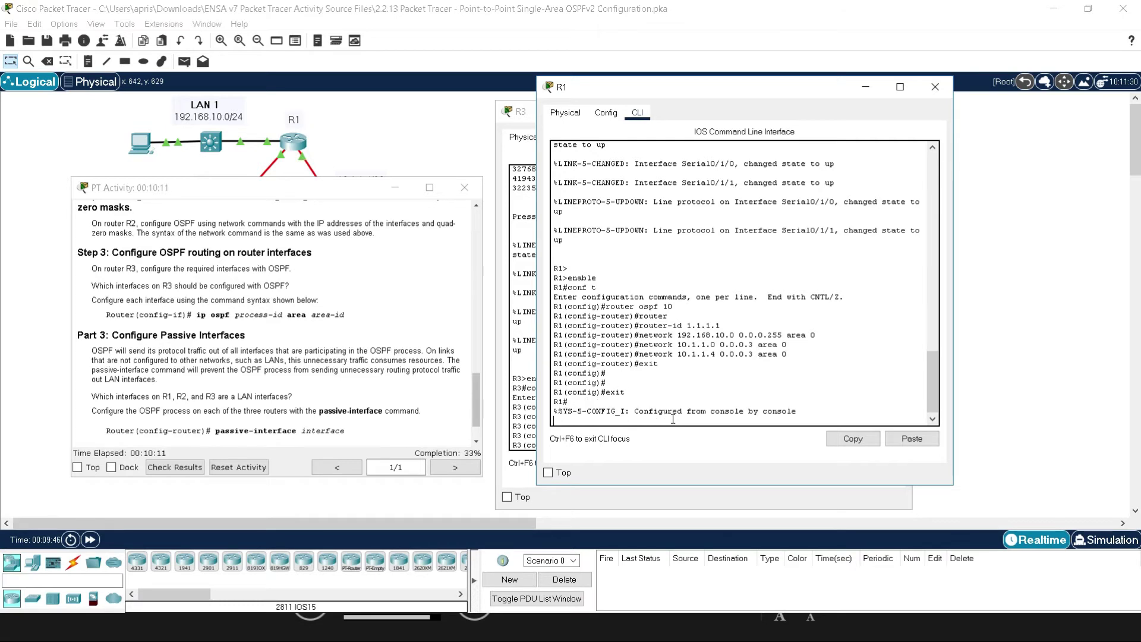
# Step: List all available show commands on R1 through to the end of the help output
pyautogui.write('show ?')
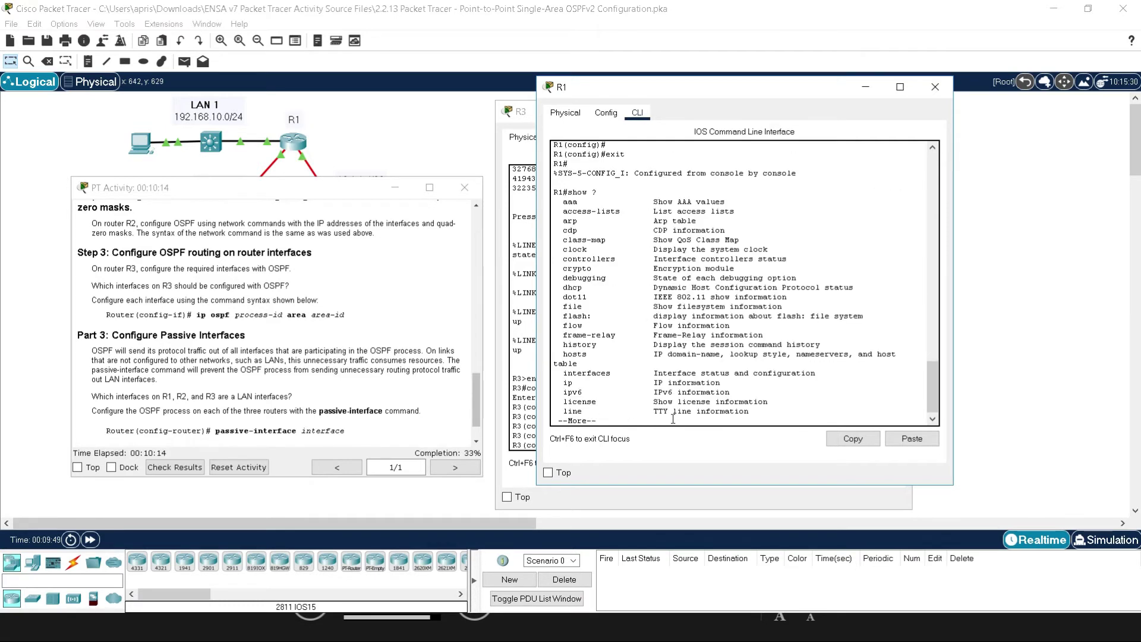
pyautogui.press('space')
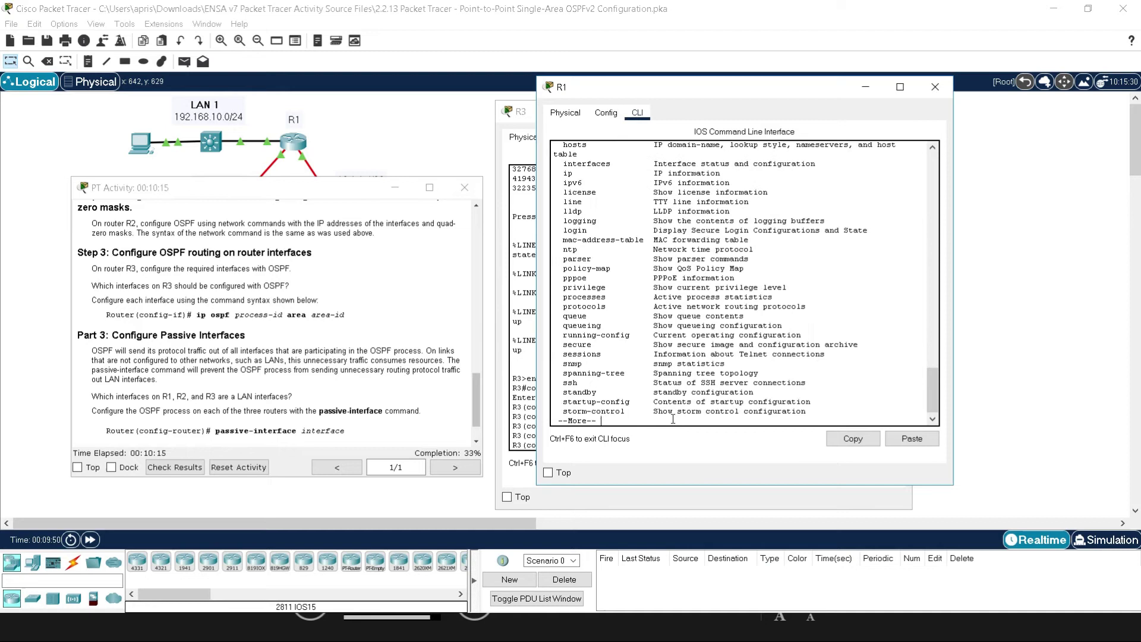
pyautogui.press('space')
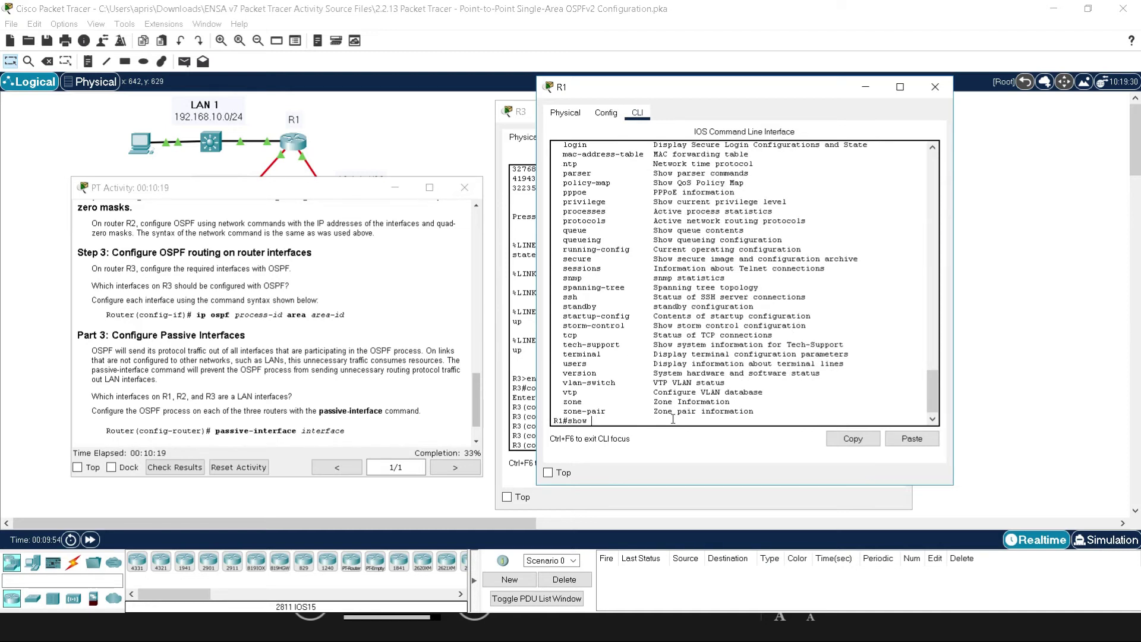
# Step: Look up the show options for OSPF on R1 and display its OSPF process information with show ip ospf
pyautogui.write('ospf ?')
pyautogui.press('BackSpace')
pyautogui.press('BackSpace')
pyautogui.press('BackSpace')
pyautogui.press('BackSpace')
pyautogui.press('BackSpace')
pyautogui.write('ip ospf')
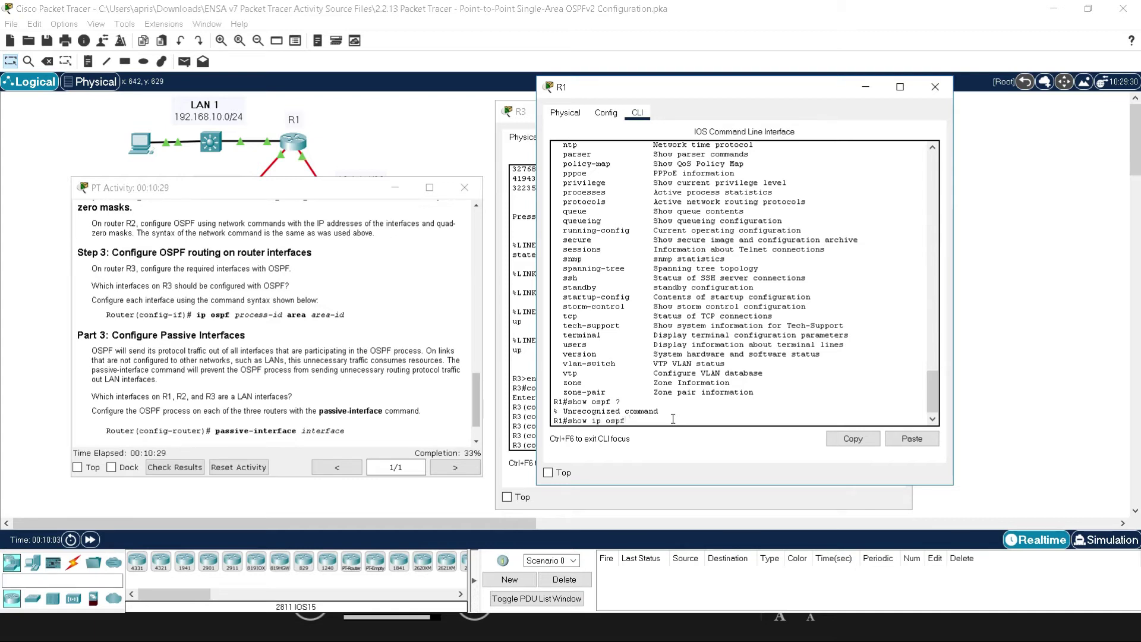
pyautogui.write(' ?')
pyautogui.press('Return')
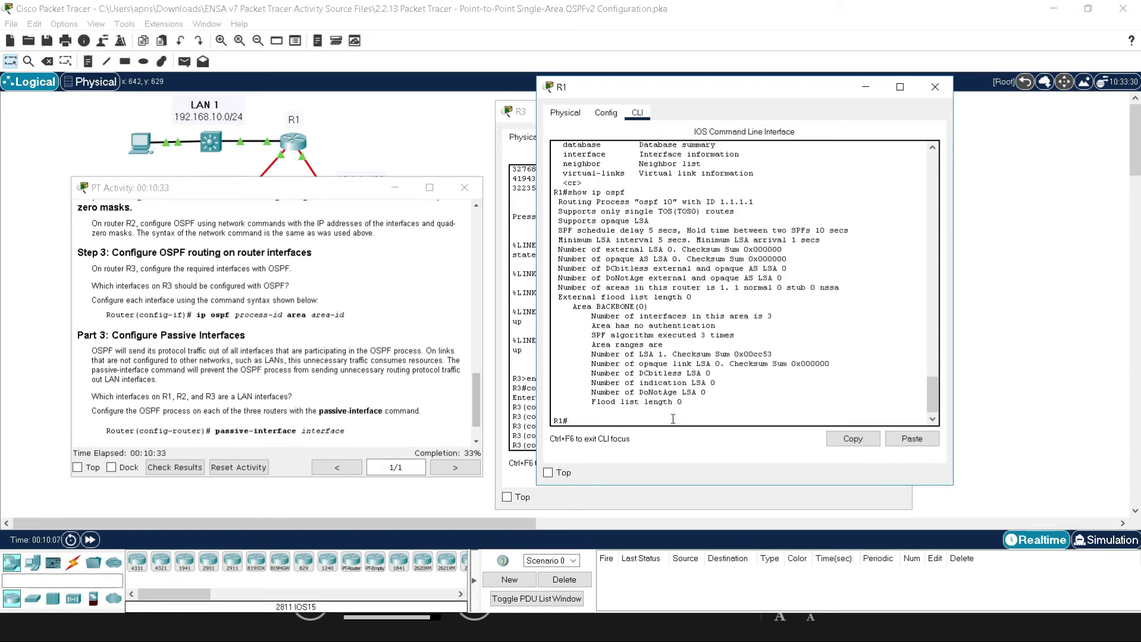
# Step: Display R1's running configuration and check the network statements in its router ospf 10 section
pyautogui.write('show ru')
pyautogui.press('Return')
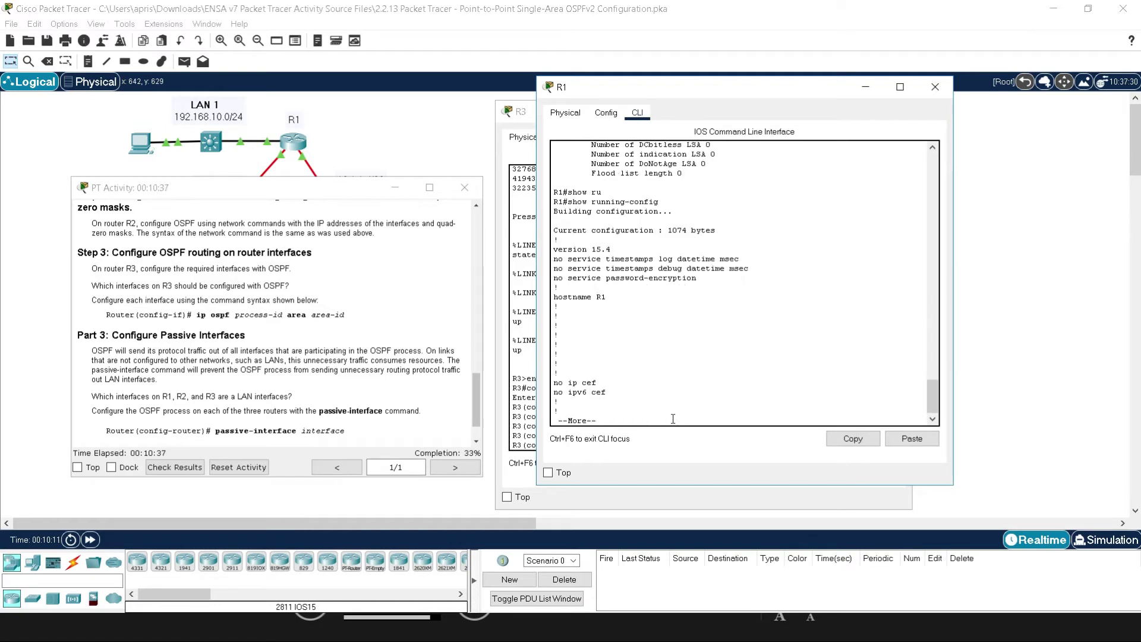
pyautogui.press('space')
pyautogui.press('space')
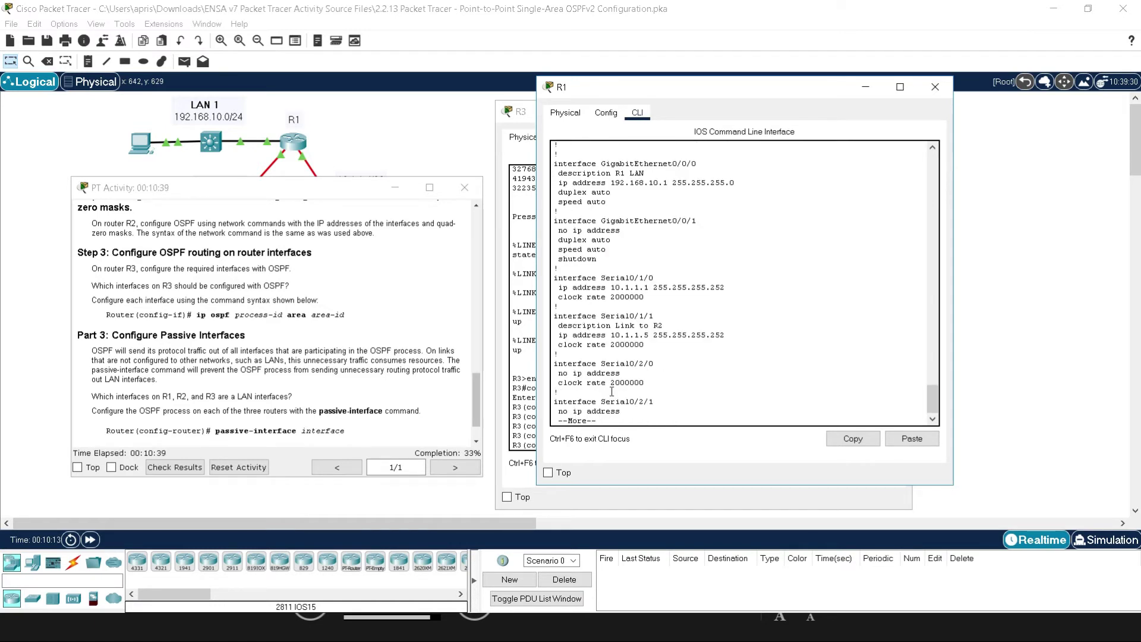
pyautogui.press('space')
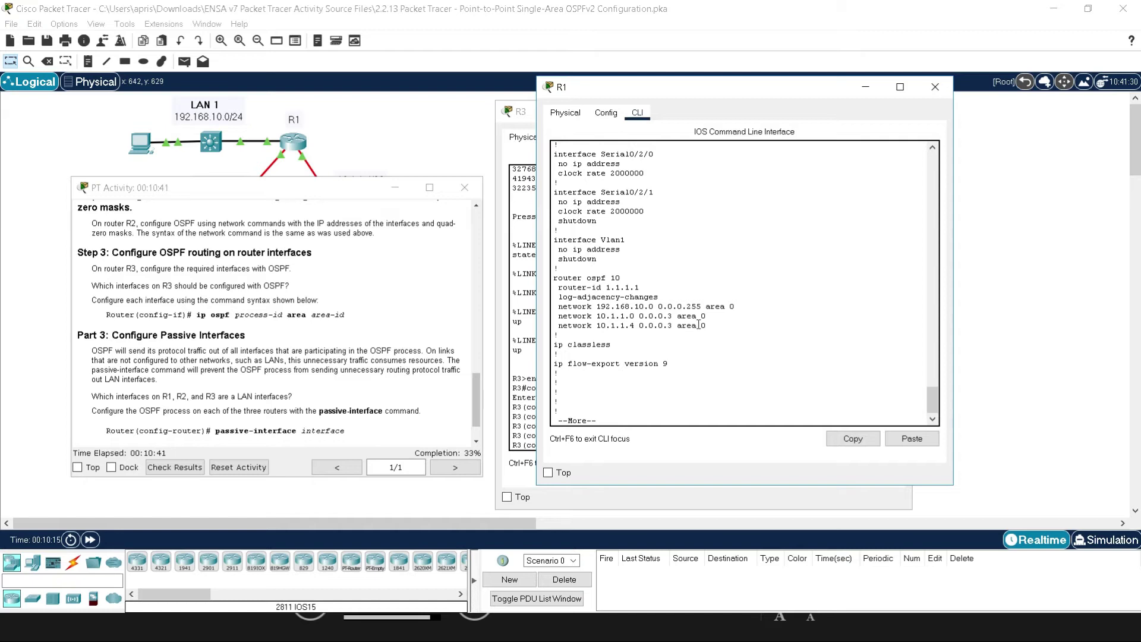
pyautogui.moveTo(707, 325); pyautogui.dragTo(557, 304)
pyautogui.click(348, 344)
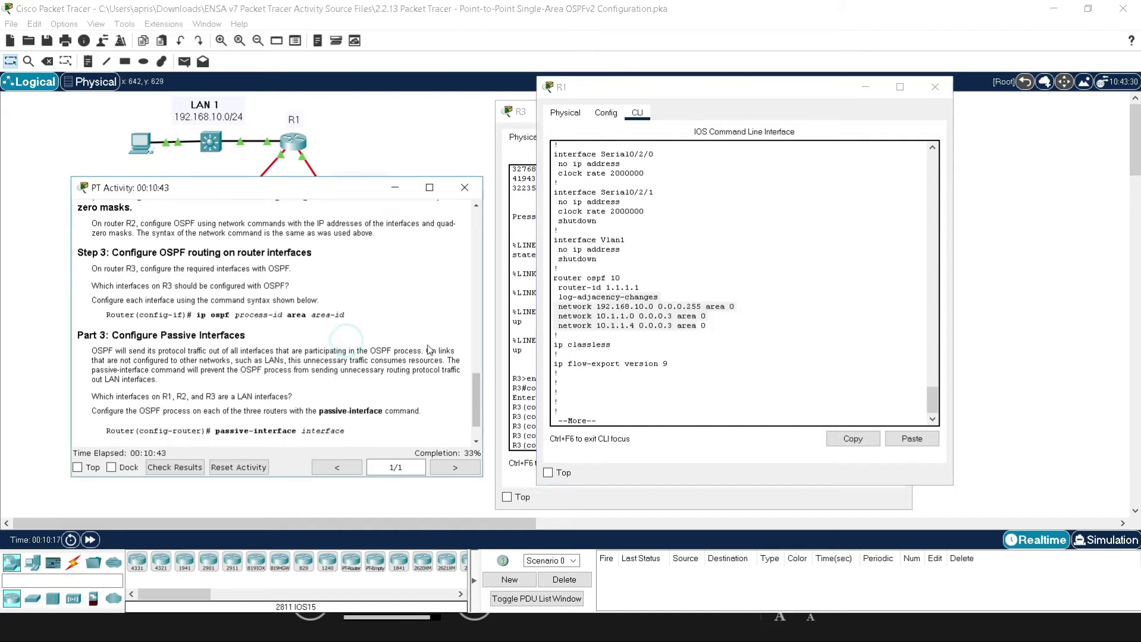
# Step: Minimize R1's window, bring up R2's command line, and move the activity instructions below the topology
pyautogui.click(865, 87)
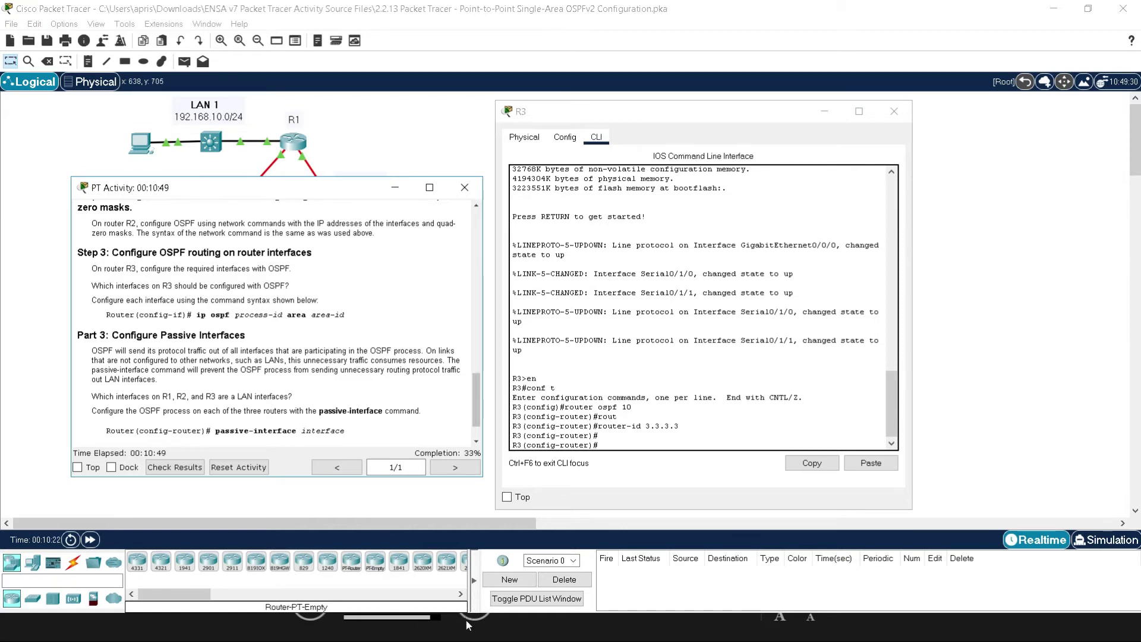
pyautogui.press('super')
pyautogui.moveTo(423, 627)
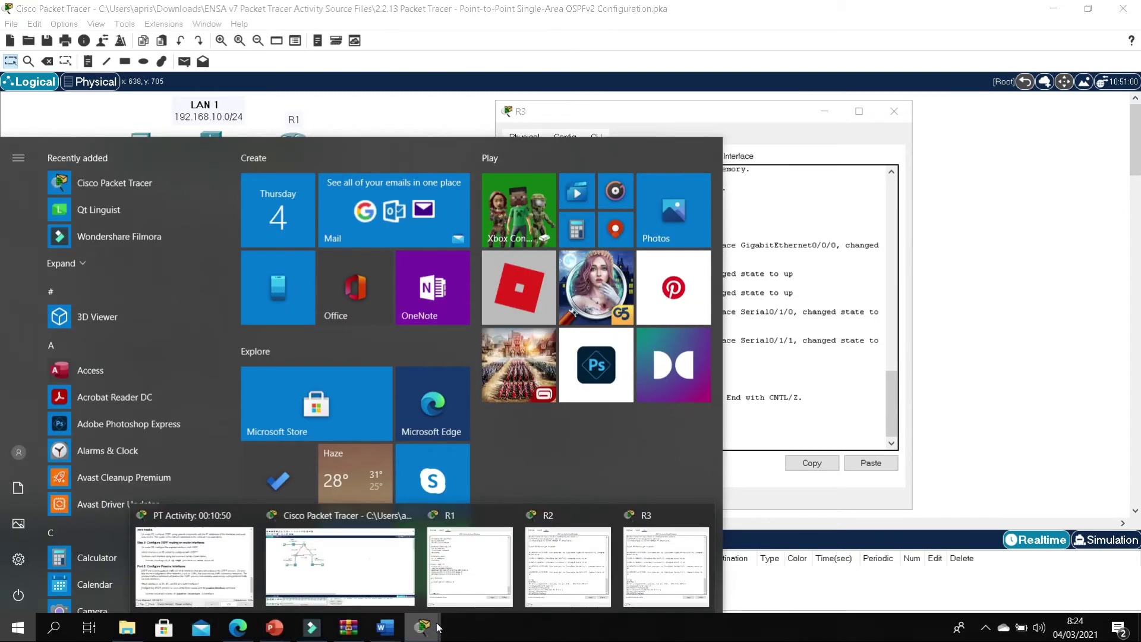
pyautogui.click(541, 580)
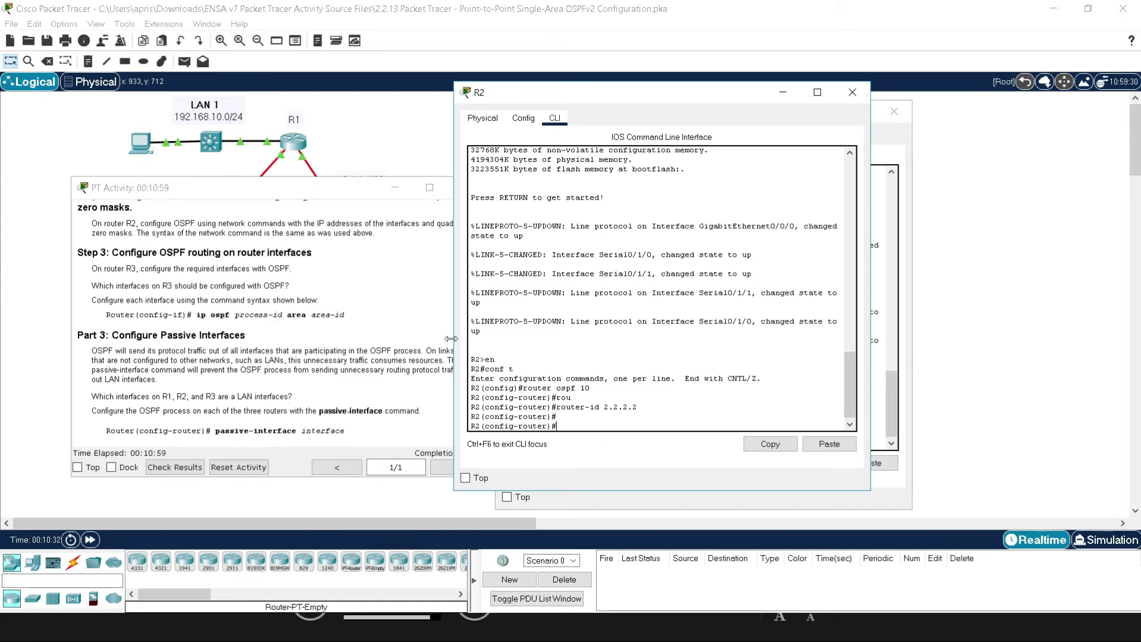
pyautogui.click(308, 187)
pyautogui.moveTo(225, 397); pyautogui.dragTo(223, 399)
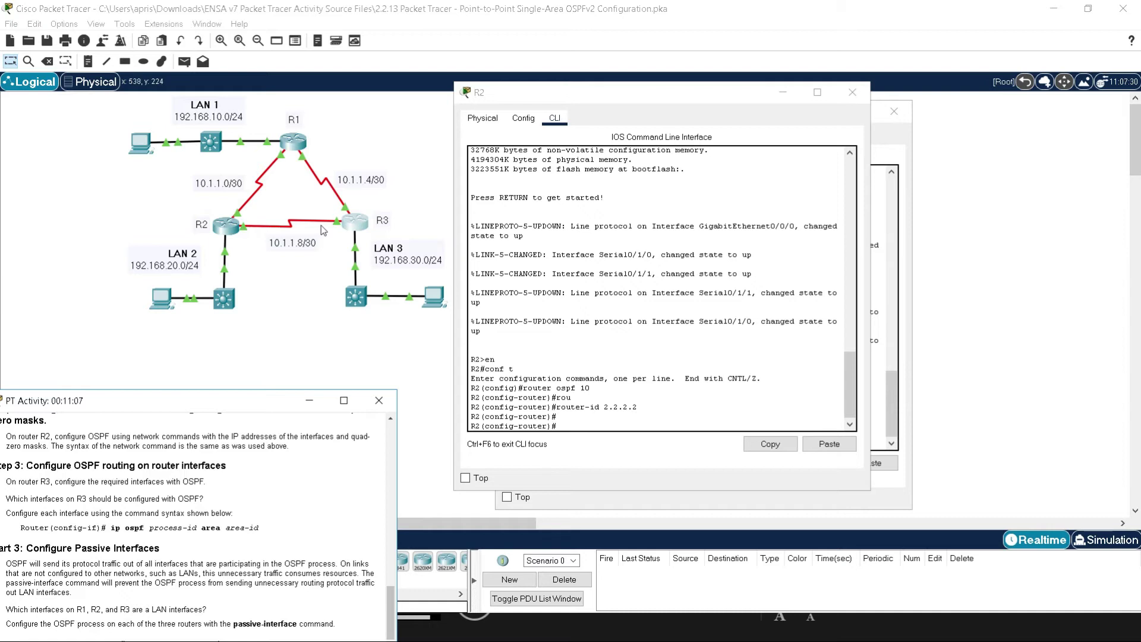
# Step: Begin a network statement on R2 for 192.168.20.0 with the first wildcard octets 0.0
pyautogui.click(583, 427)
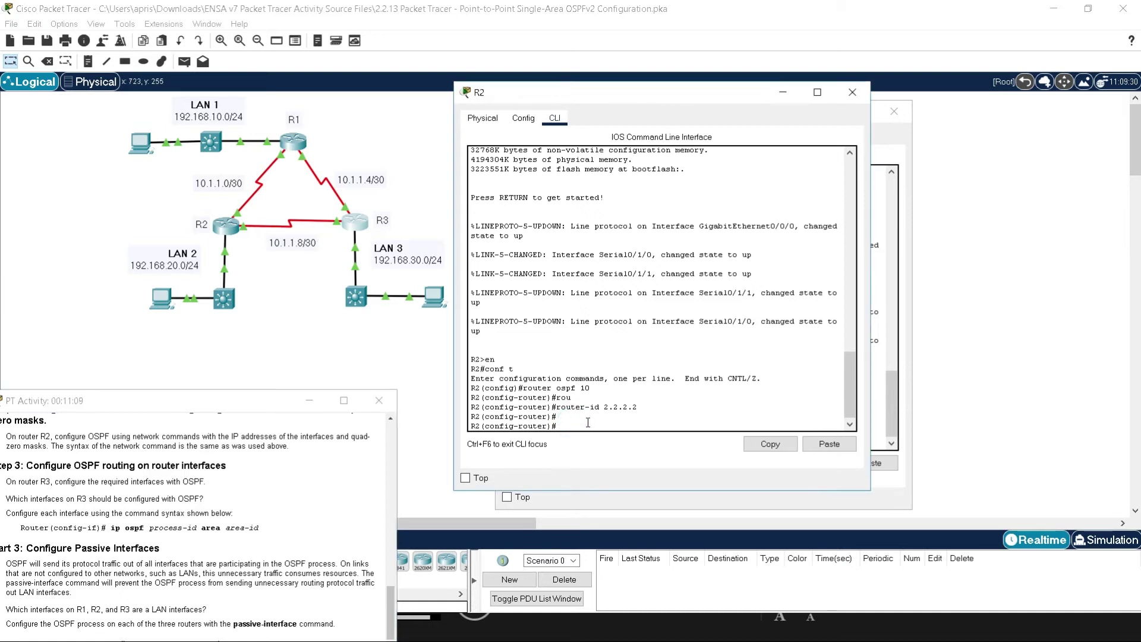
pyautogui.write('network 192.168.')
pyautogui.write('20.0 0.0.')
pyautogui.press('BackSpace')
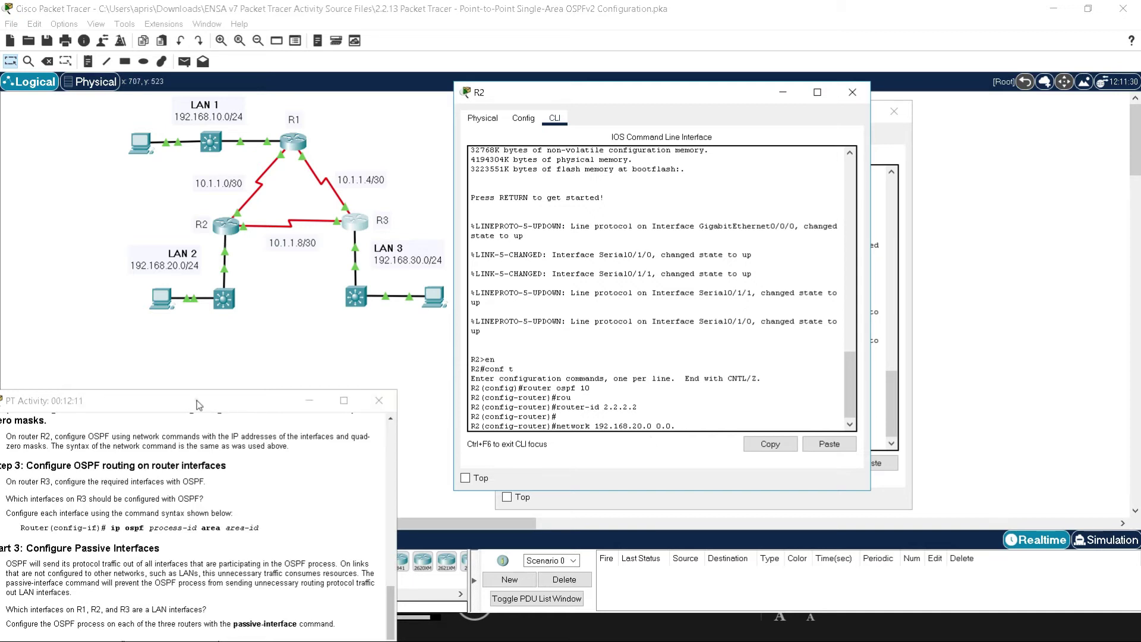
# Step: Read the Step 2 instructions on using R2's interface IP addresses, and place the instructions window back below the topology
pyautogui.moveTo(199, 401); pyautogui.dragTo(308, 291)
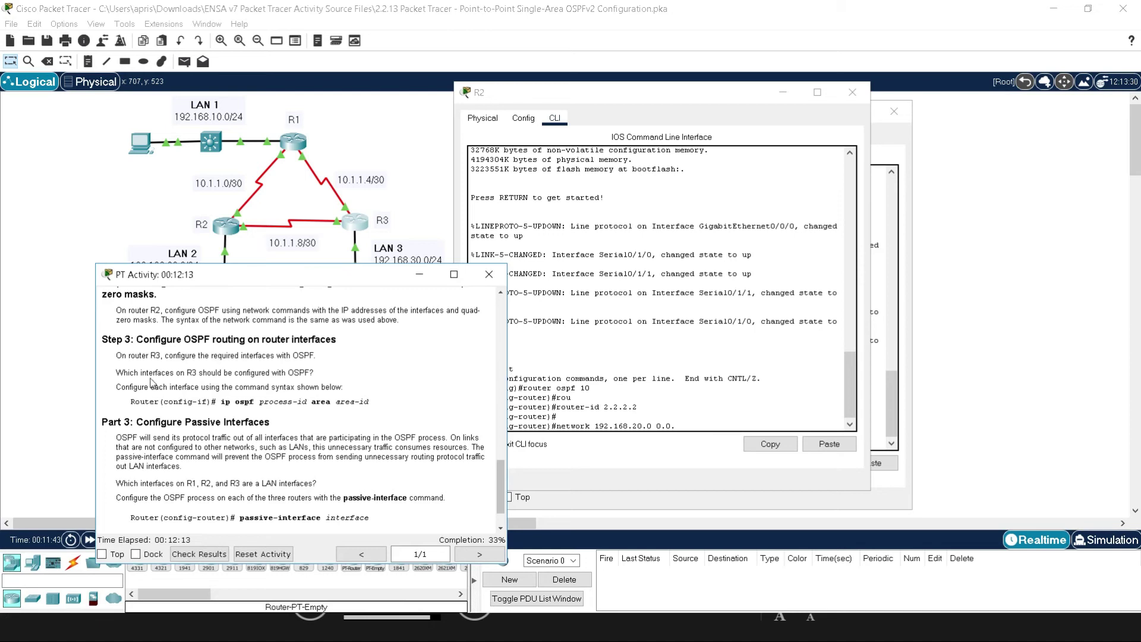
pyautogui.scroll(1, 147, 369)
pyautogui.scroll(2, 147, 369)
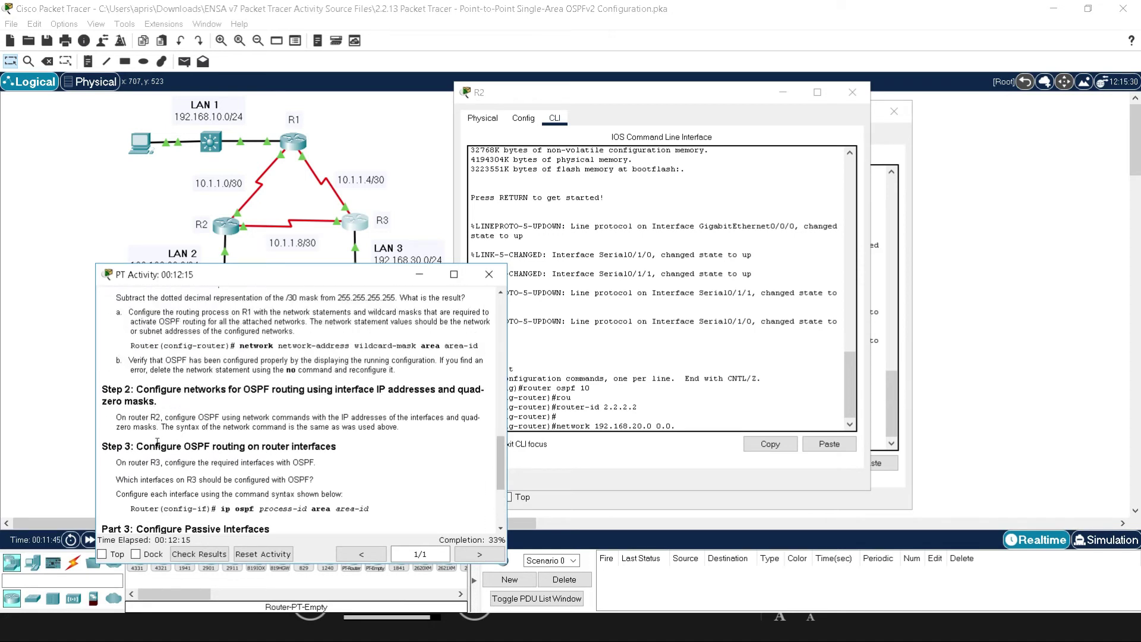
pyautogui.moveTo(189, 417); pyautogui.dragTo(394, 417)
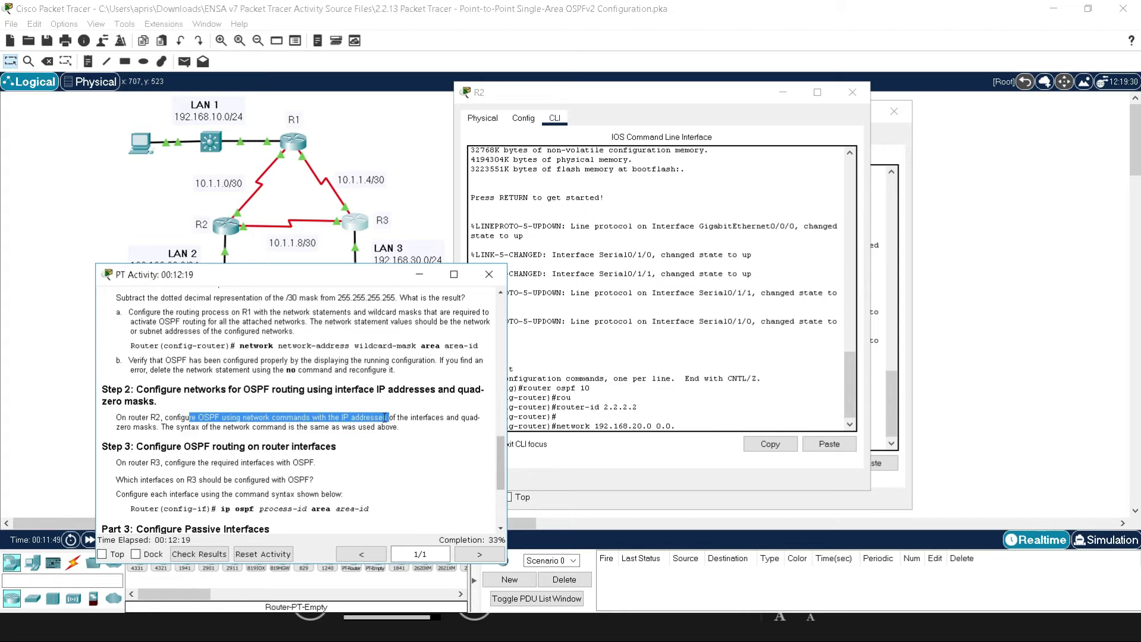
pyautogui.click(290, 416)
pyautogui.moveTo(228, 417); pyautogui.dragTo(432, 418)
pyautogui.click(344, 417)
pyautogui.moveTo(321, 275); pyautogui.dragTo(302, 403)
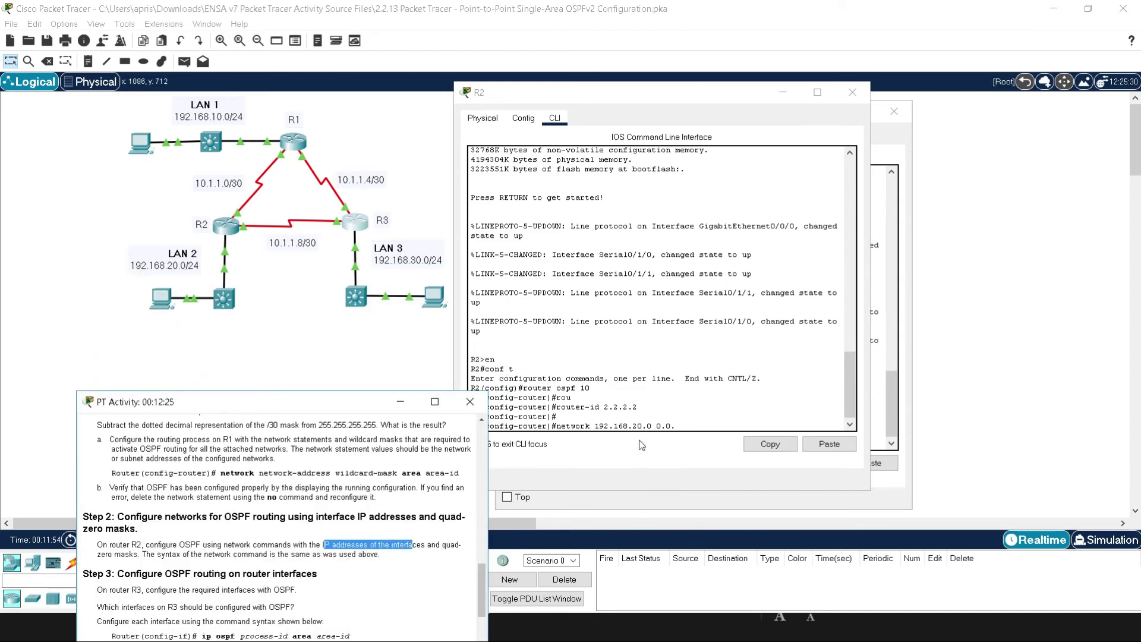
# Step: Change the address in R2's pending network command to 192.168.20.1 and remove the partial wildcard mask
pyautogui.click(649, 422)
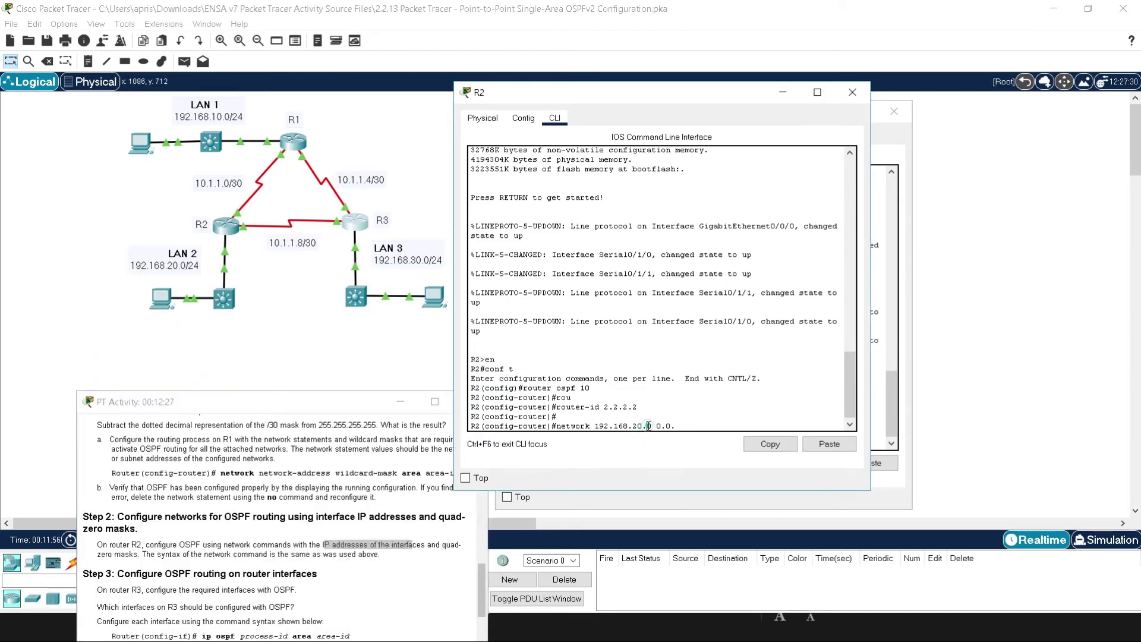
pyautogui.moveTo(648, 425); pyautogui.dragTo(652, 426)
pyautogui.write('1')
pyautogui.press('BackSpace')
pyautogui.press('BackSpace')
pyautogui.press('BackSpace')
pyautogui.press('BackSpace')
pyautogui.press('BackSpace')
pyautogui.press('BackSpace')
pyautogui.press('BackSpace')
# Step: Check the quad-zero mask requirement, and complete R2's 192.168.20.1 statement with wildcard mask 0.0.0.0 and area 0
pyautogui.click(447, 547)
pyautogui.moveTo(444, 545); pyautogui.dragTo(134, 554)
pyautogui.click(666, 424)
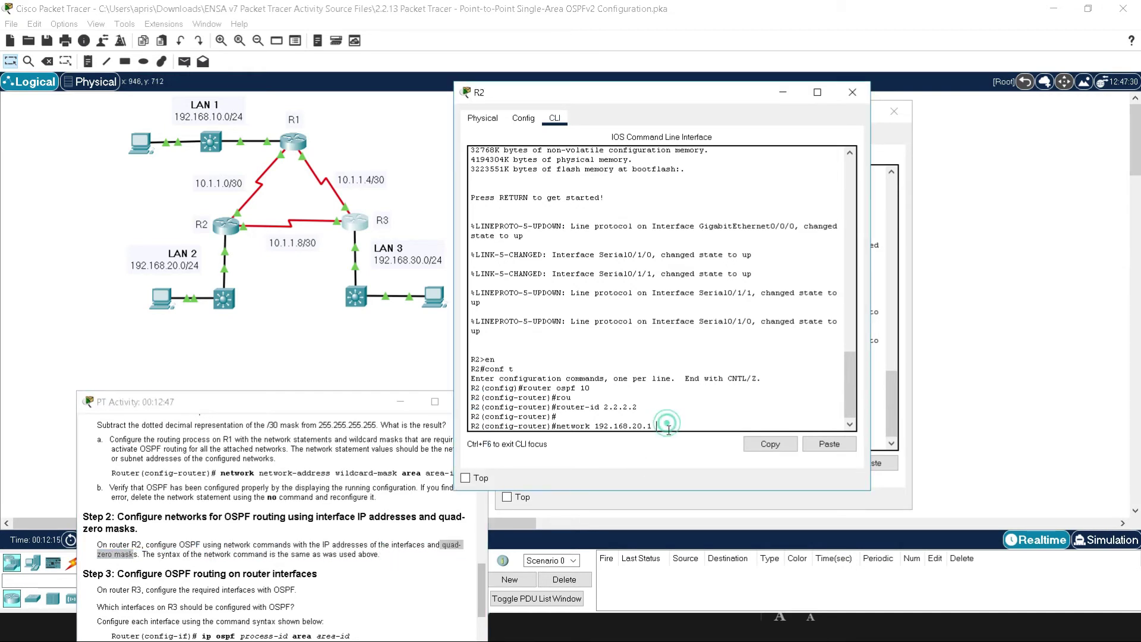
pyautogui.write('0.0.0.0 area 0')
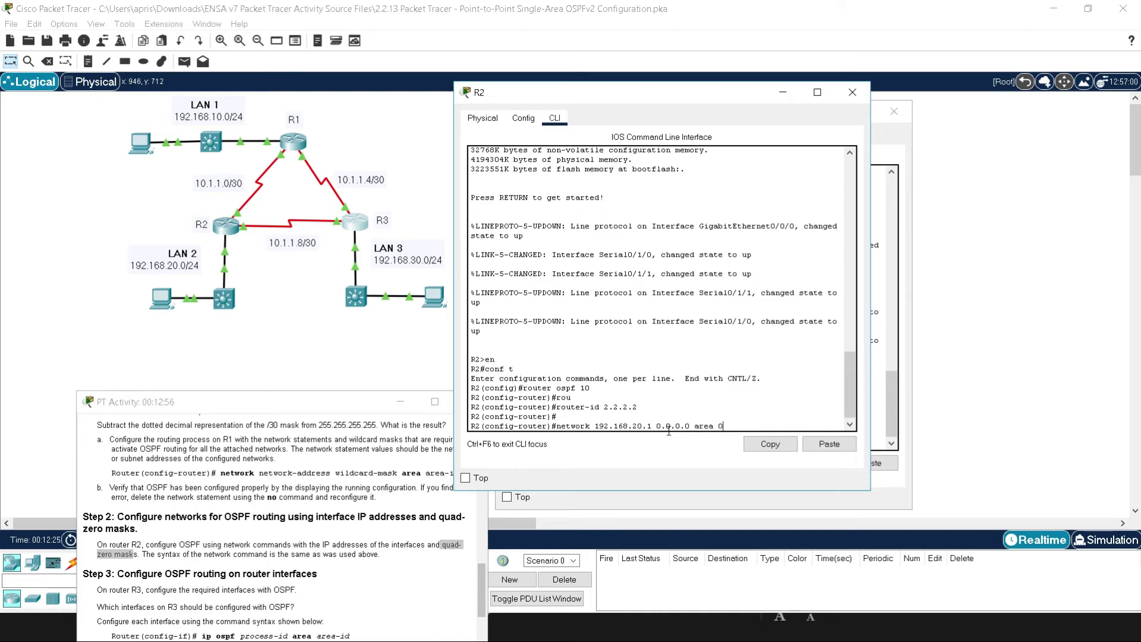
pyautogui.press('Return')
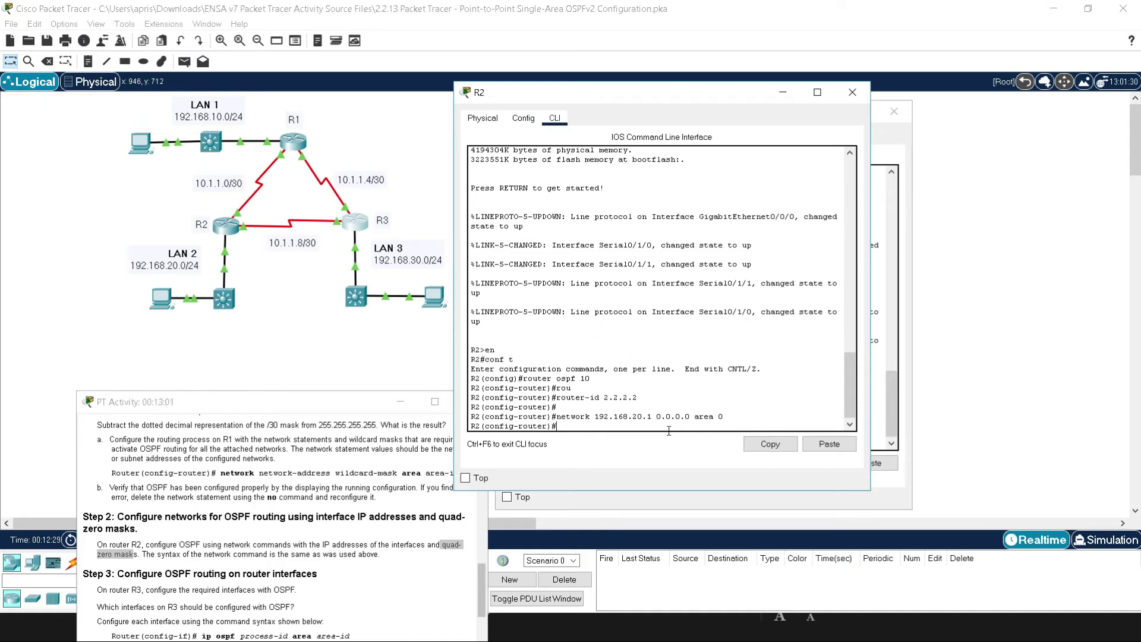
# Step: Add R2 network statements for interface addresses 10.1.1.2 and 10.1.1.9, each with wildcard mask 0.0.0.0 in area 0
pyautogui.write('network 10.1.1.1 0.0.0.0 area 0')
pyautogui.press('Return')
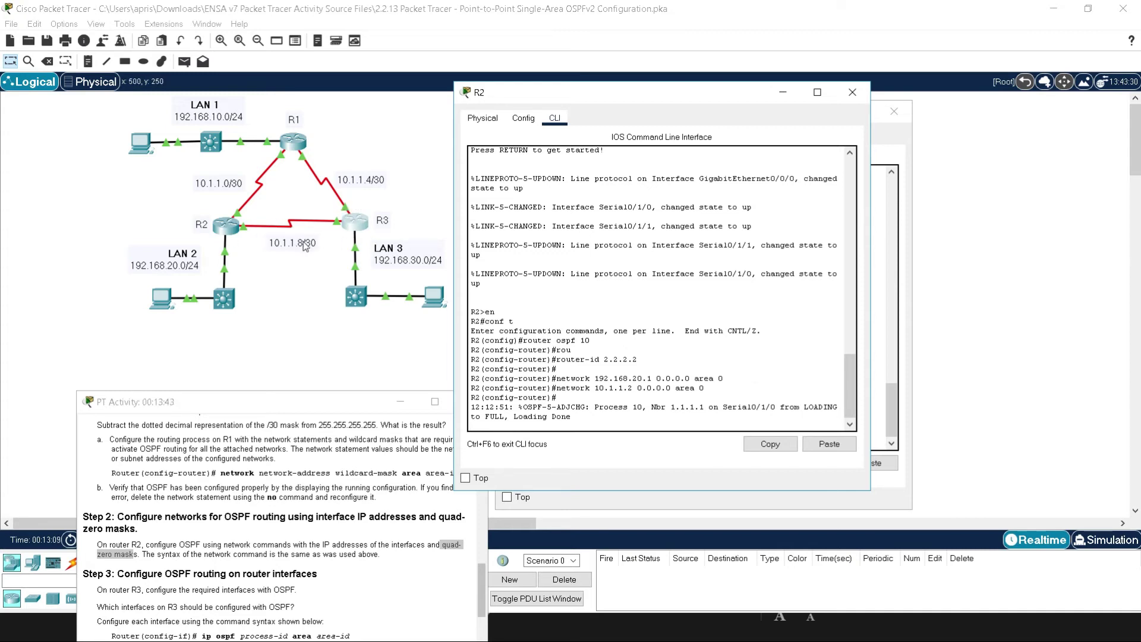
pyautogui.press('Up')
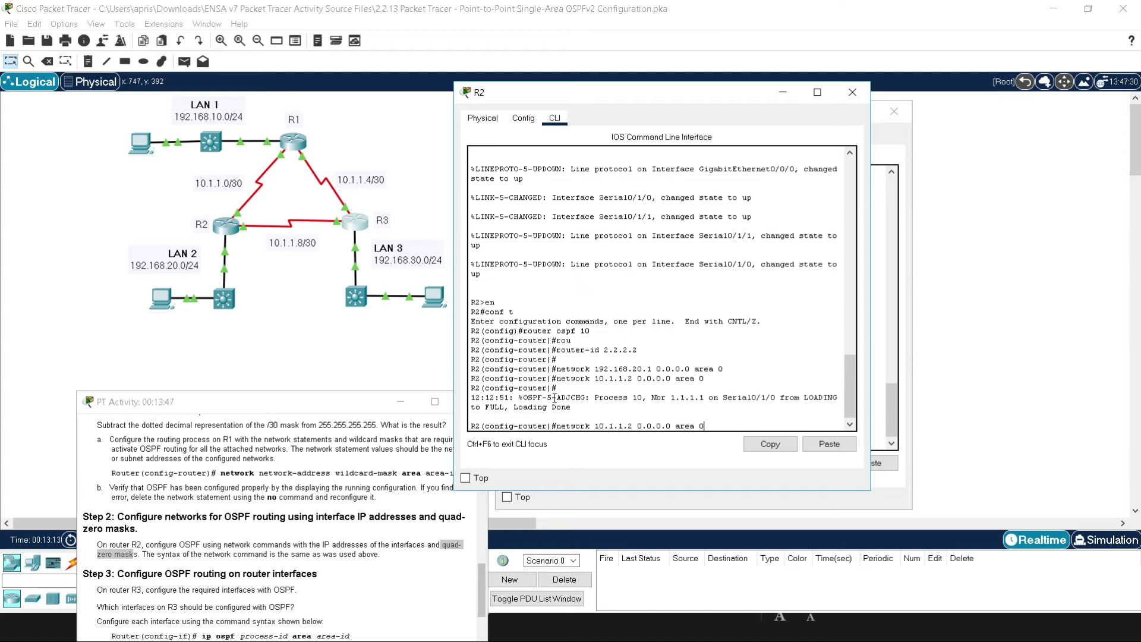
pyautogui.press('BackSpace')
pyautogui.press('BackSpace')
pyautogui.press('BackSpace')
pyautogui.press('BackSpace')
pyautogui.press('BackSpace')
pyautogui.press('BackSpace')
pyautogui.press('BackSpace')
pyautogui.press('BackSpace')
pyautogui.press('BackSpace')
pyautogui.press('BackSpace')
pyautogui.press('BackSpace')
pyautogui.press('BackSpace')
pyautogui.press('BackSpace')
pyautogui.press('BackSpace')
pyautogui.press('BackSpace')
pyautogui.write('9 0.0.0.0 area 0')
pyautogui.press('Return')
pyautogui.press('Return')
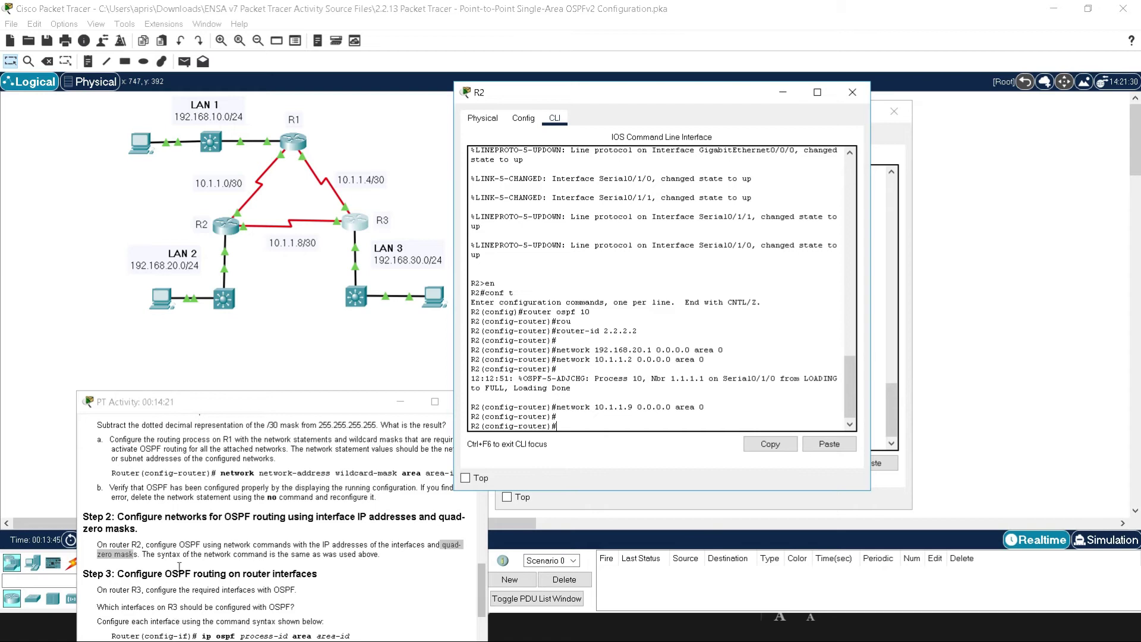
# Step: Read the Step 3 instructions on configuring OSPF on R3's interfaces and the ip ospf command syntax
pyautogui.scroll(-1, 180, 571)
pyautogui.scroll(-2, 180, 571)
pyautogui.moveTo(101, 483); pyautogui.dragTo(319, 526)
pyautogui.click(201, 528)
pyautogui.moveTo(201, 528); pyautogui.dragTo(235, 528)
pyautogui.moveTo(326, 529); pyautogui.dragTo(350, 528)
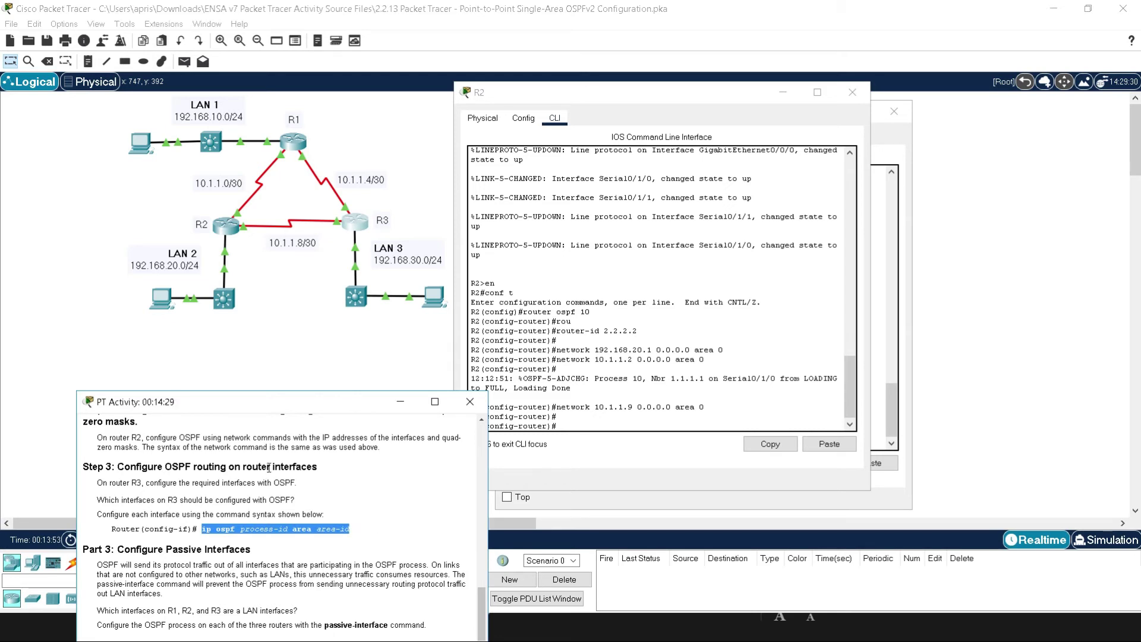
pyautogui.moveTo(297, 402); pyautogui.dragTo(204, 244)
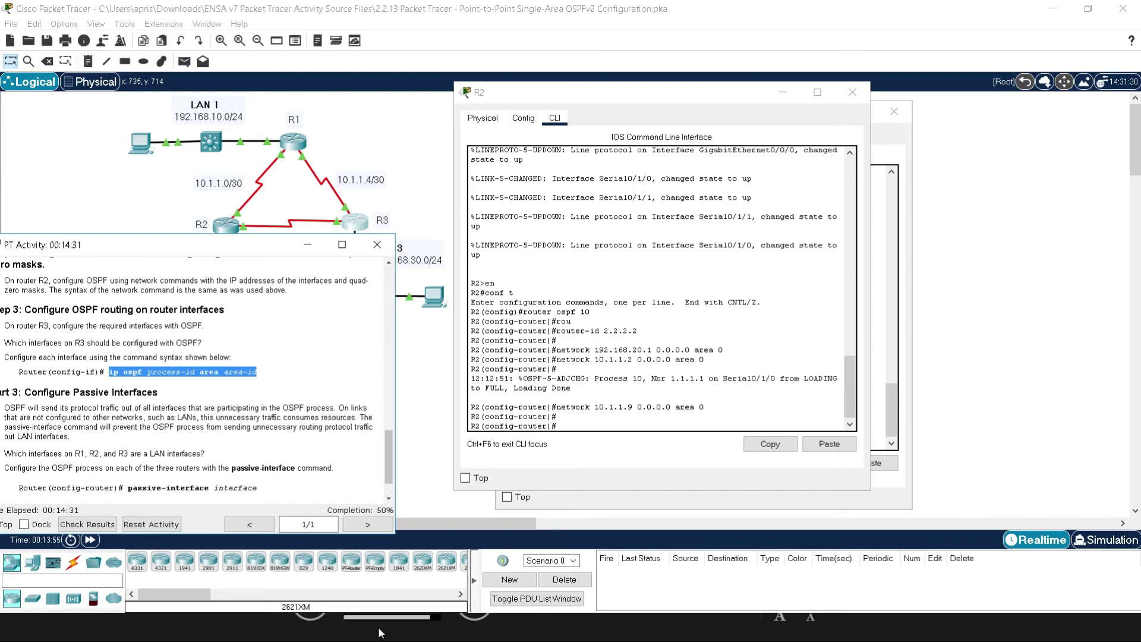
# Step: Switch to R3's command line and enter global configuration mode
pyautogui.press('super')
pyautogui.moveTo(423, 627)
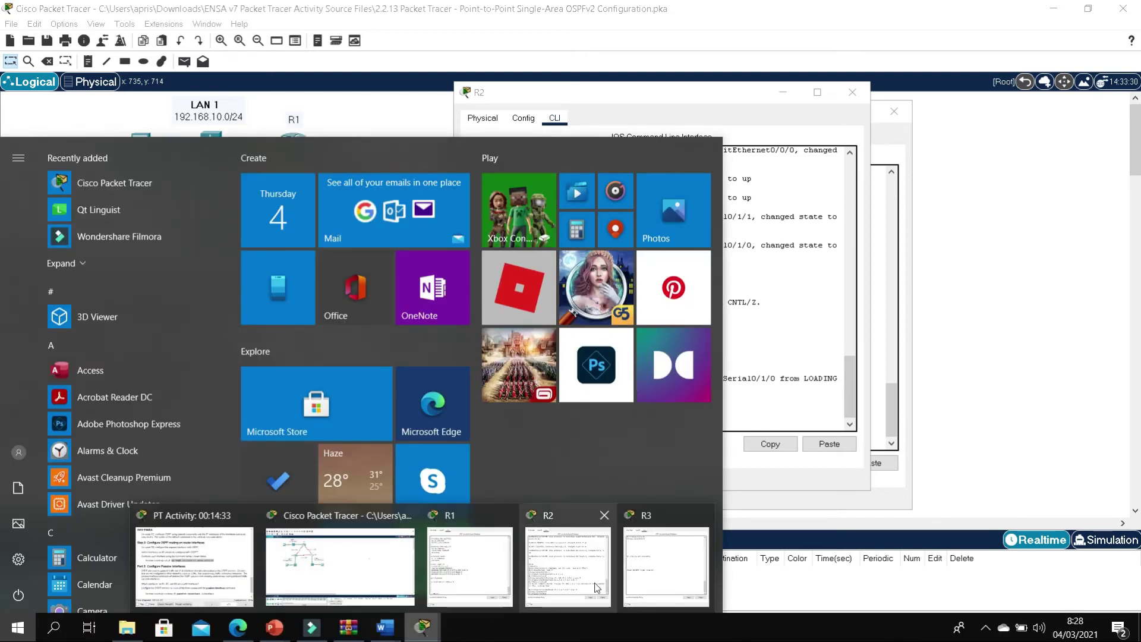
pyautogui.click(666, 565)
pyautogui.press('Return')
pyautogui.press('Return')
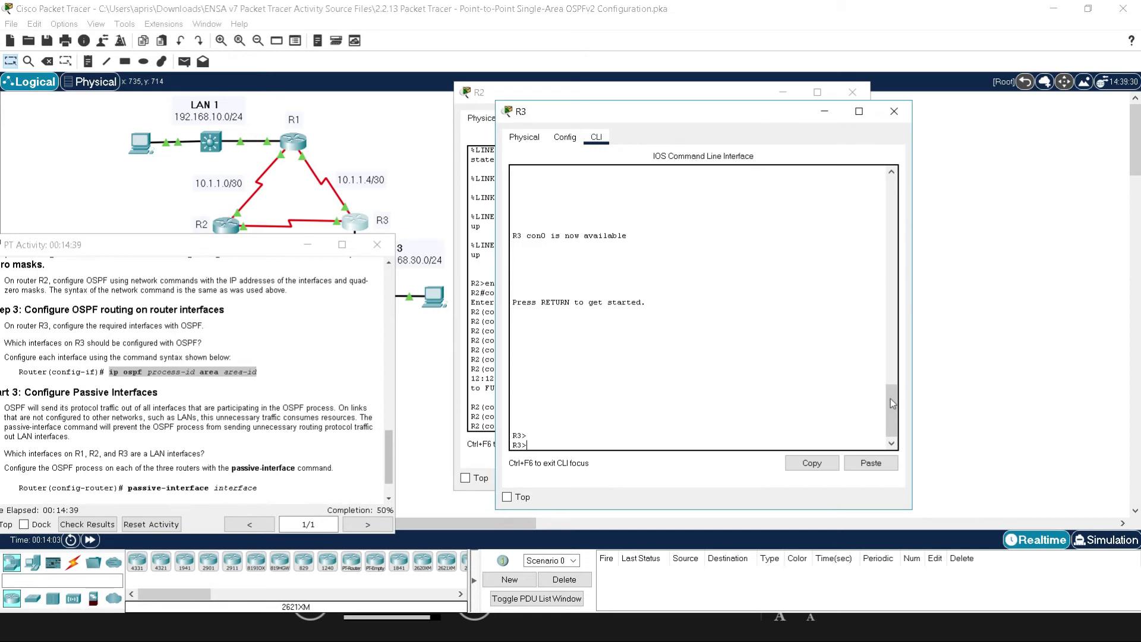
pyautogui.moveTo(893, 397); pyautogui.dragTo(902, 440)
pyautogui.write('en')
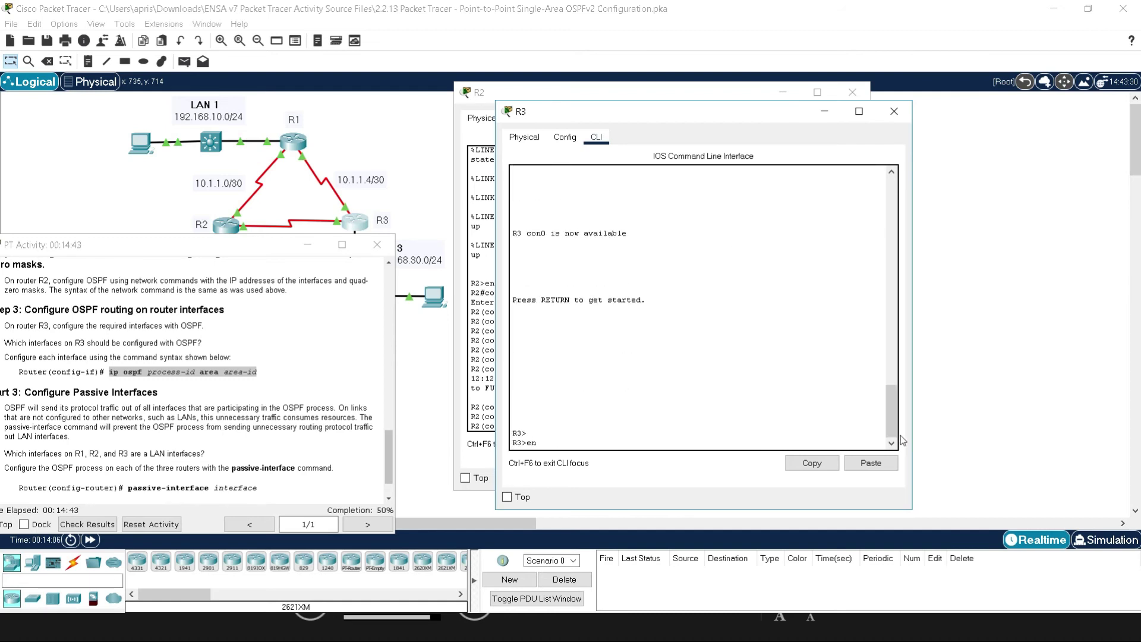
pyautogui.press('Return')
pyautogui.write('conf t')
pyautogui.press('Return')
pyautogui.press('Return')
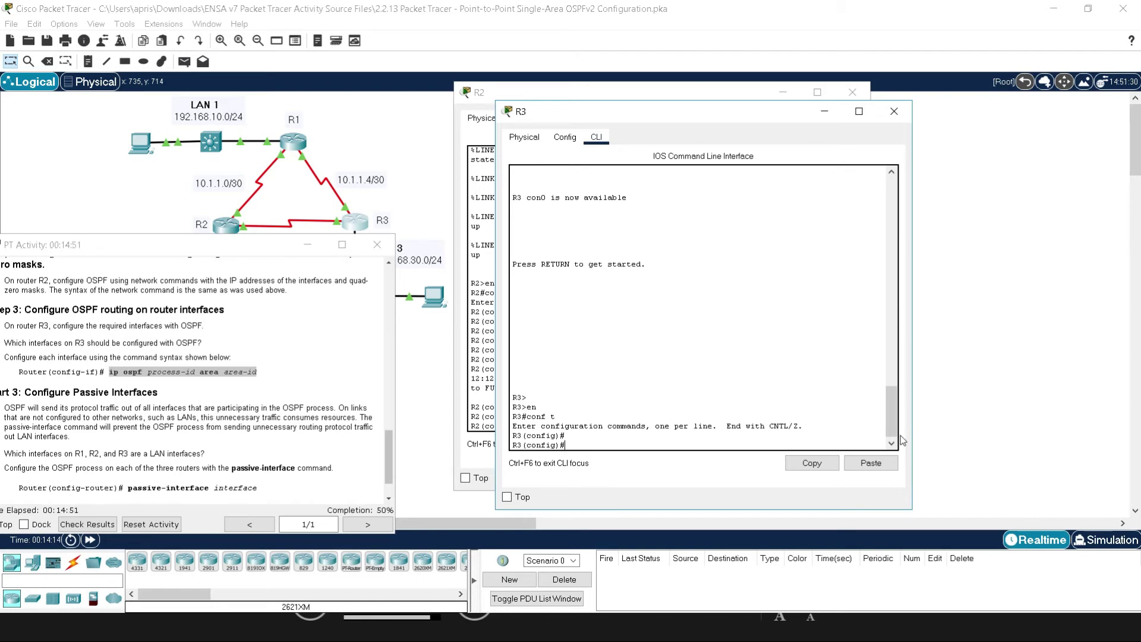
# Step: Enable OSPF process 10 in area 0 on R3's GigabitEthernet0/0/0 interface
pyautogui.click(244, 243)
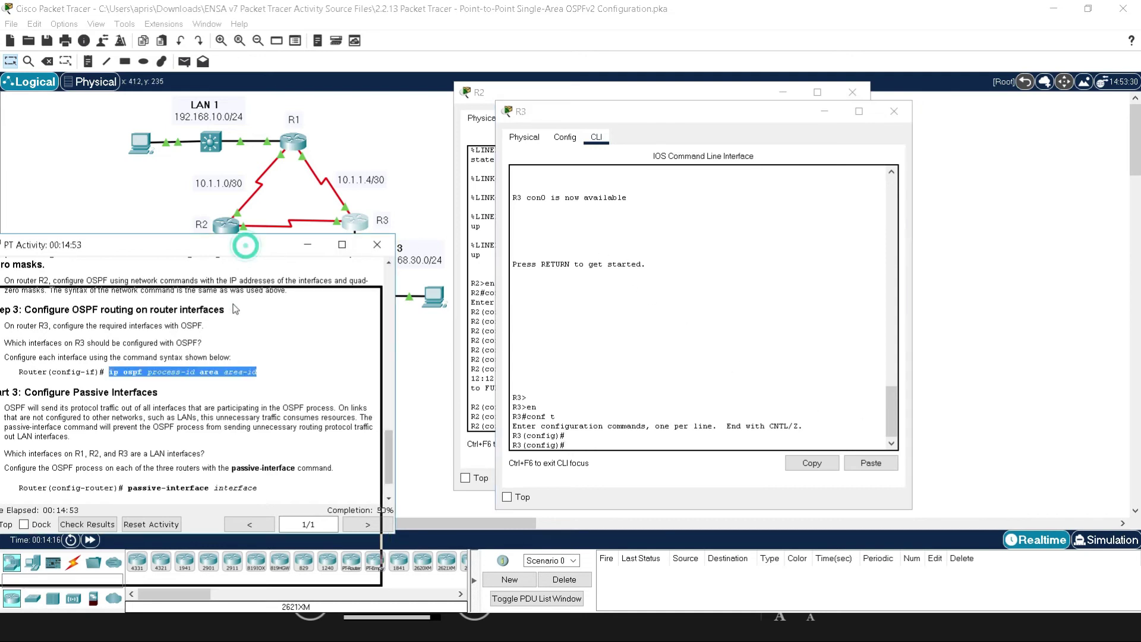
pyautogui.moveTo(245, 244); pyautogui.dragTo(232, 302)
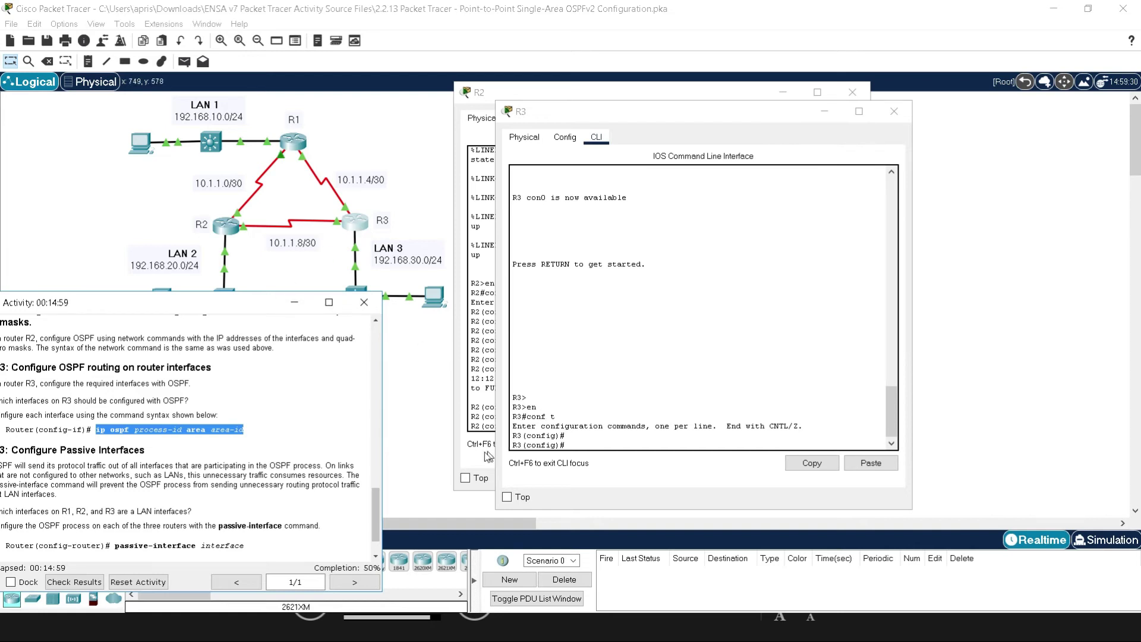
pyautogui.click(572, 445)
pyautogui.write('inter')
pyautogui.press('Tab')
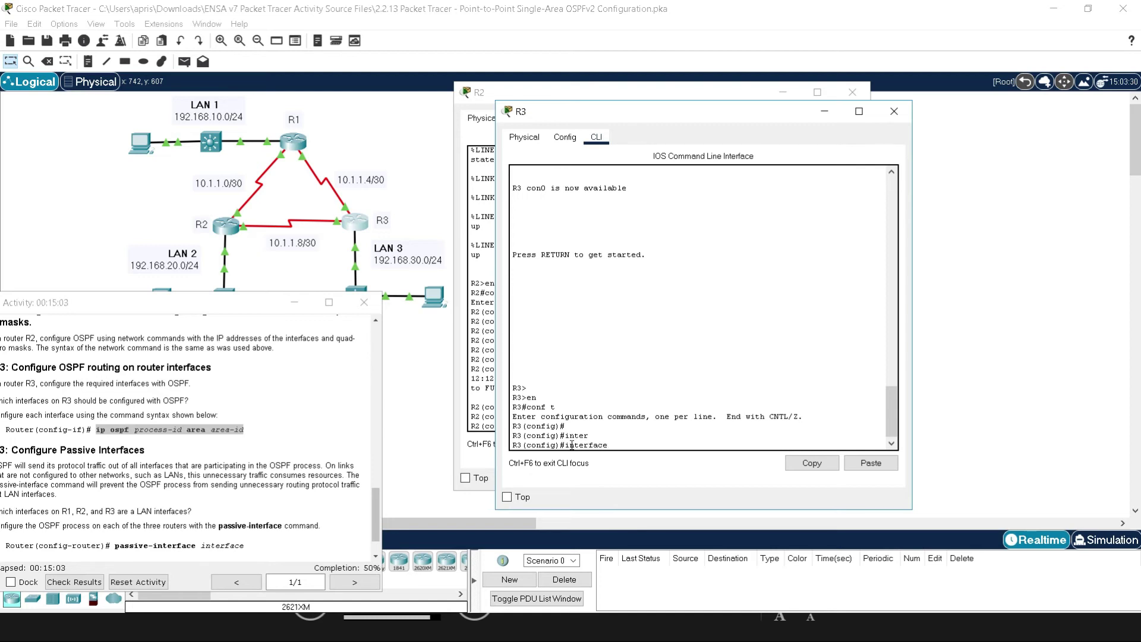
pyautogui.write('gig')
pyautogui.press('Tab')
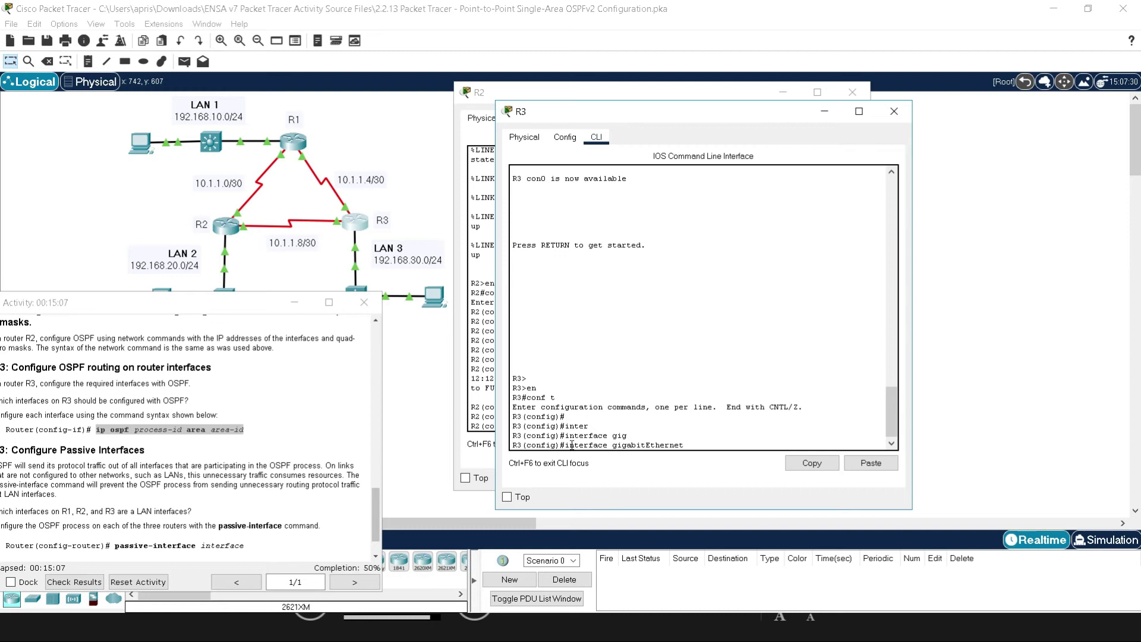
pyautogui.write('0/0/0')
pyautogui.press('Return')
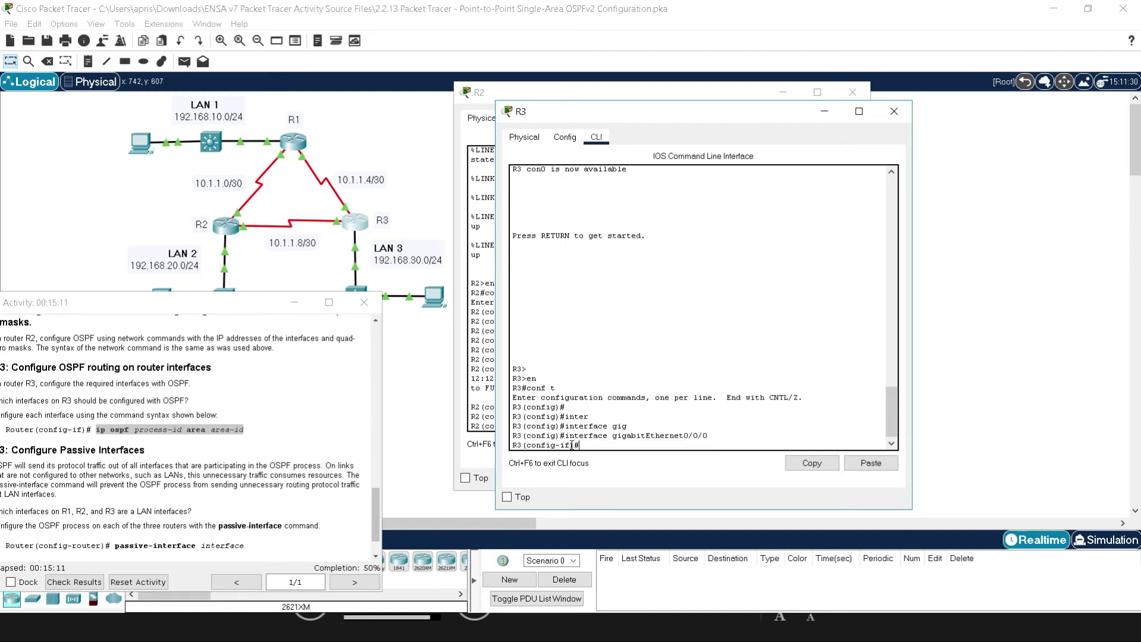
pyautogui.write('ip ospf 10 area 0')
pyautogui.press('Return')
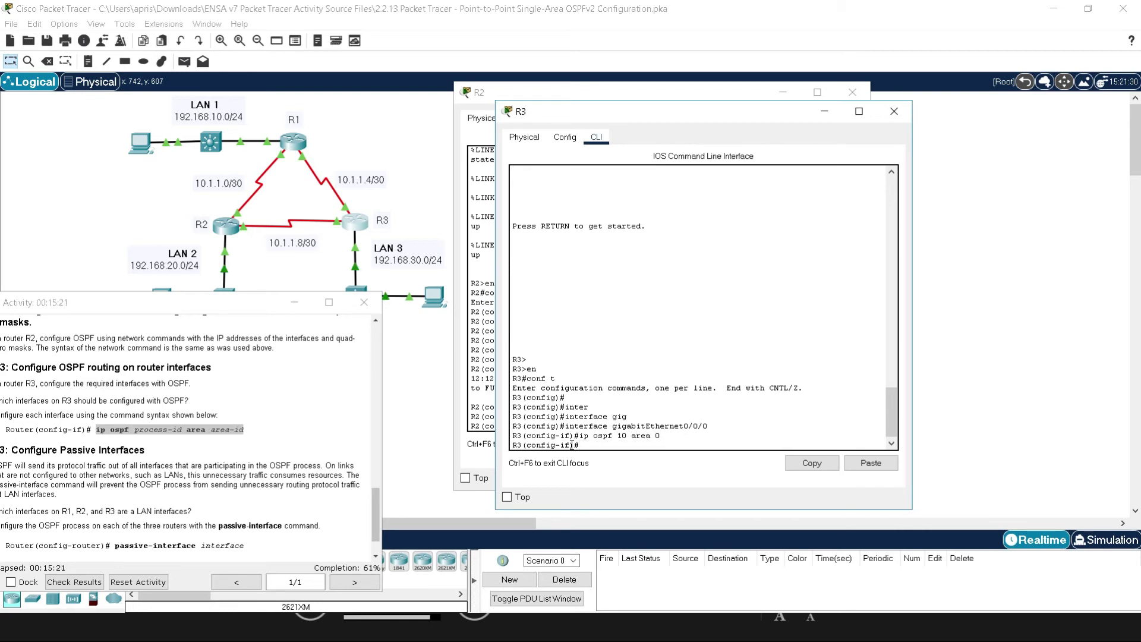
# Step: Enter configuration mode for R3's Serial0/1/0 interface
pyautogui.write('inter')
pyautogui.press('Tab')
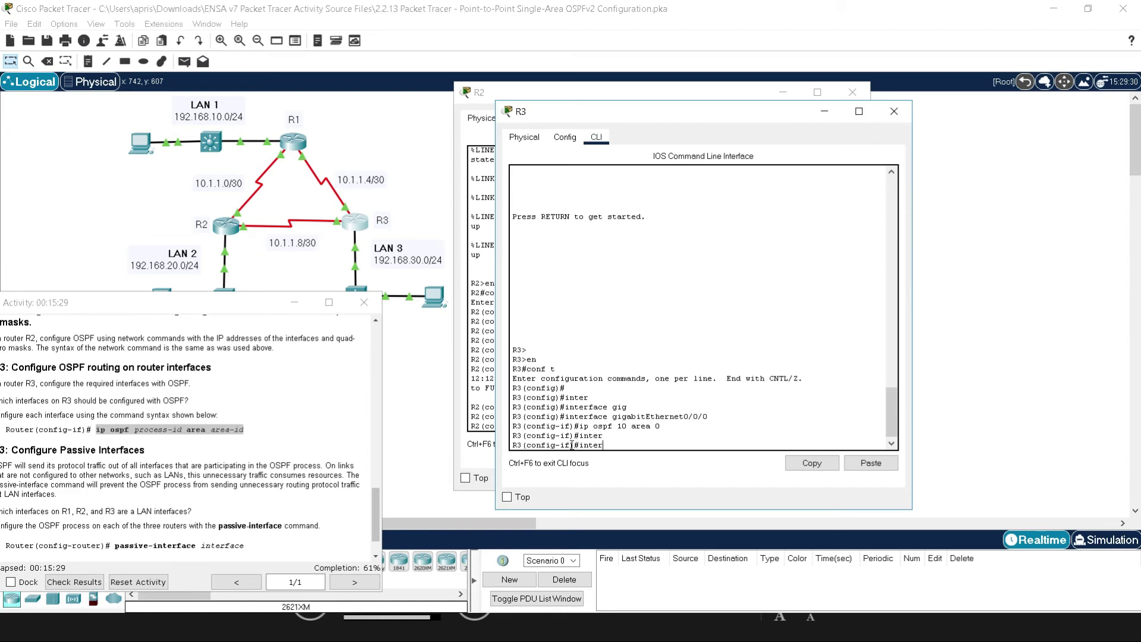
pyautogui.write('face Serial0/1/0')
pyautogui.press('Return')
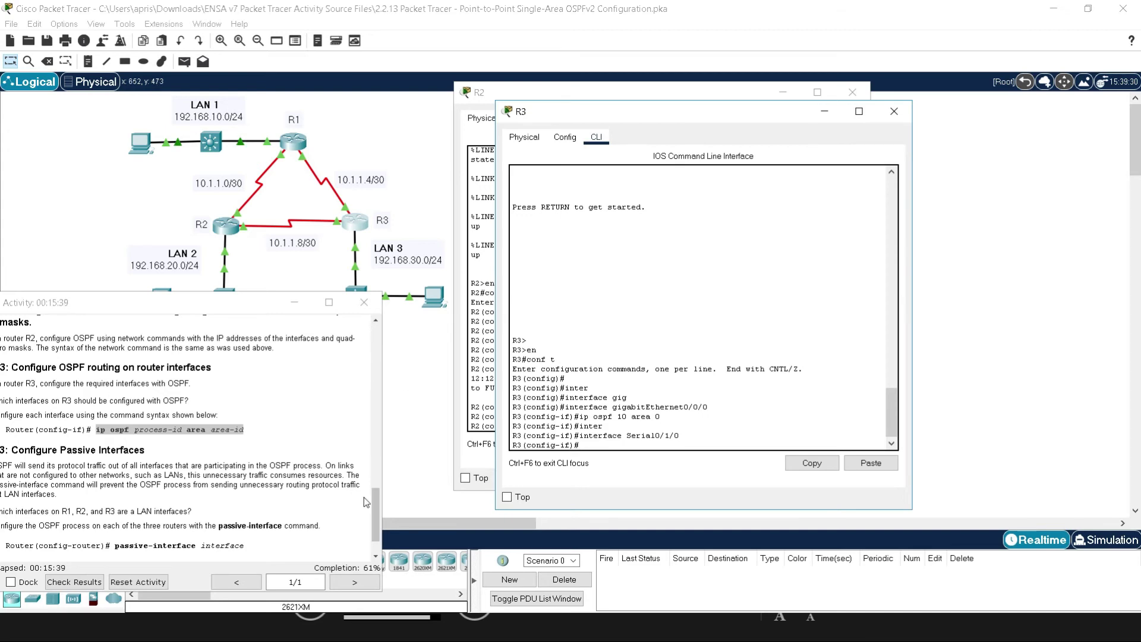
# Step: Check R3's interfaces in the addressing table of the activity instructions
pyautogui.moveTo(377, 503); pyautogui.dragTo(377, 336)
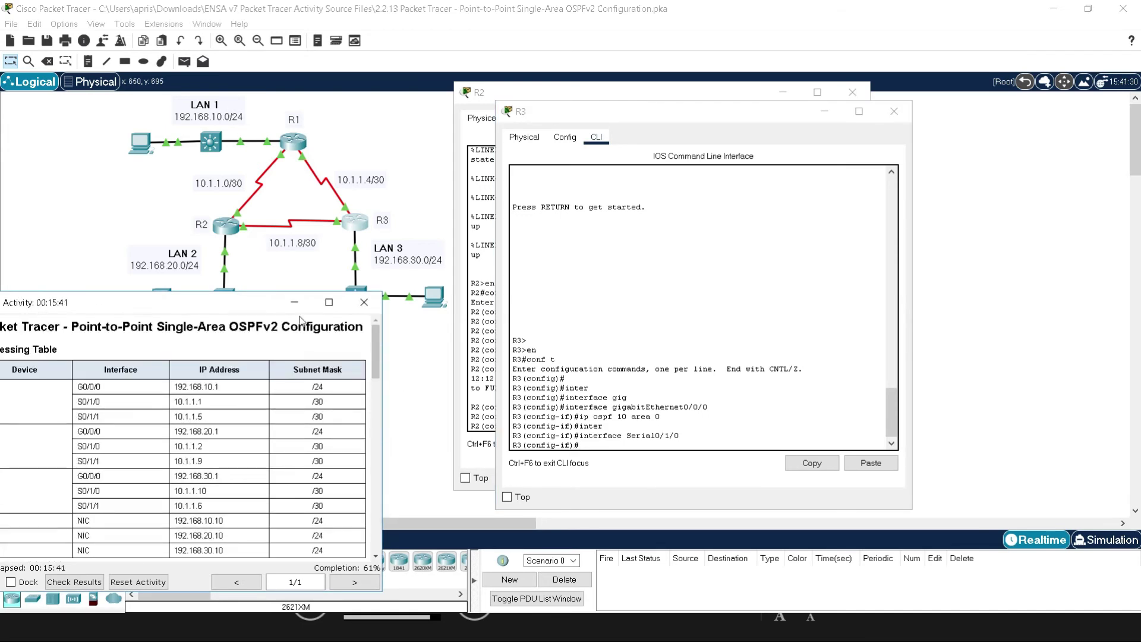
pyautogui.moveTo(348, 193); pyautogui.dragTo(348, 193)
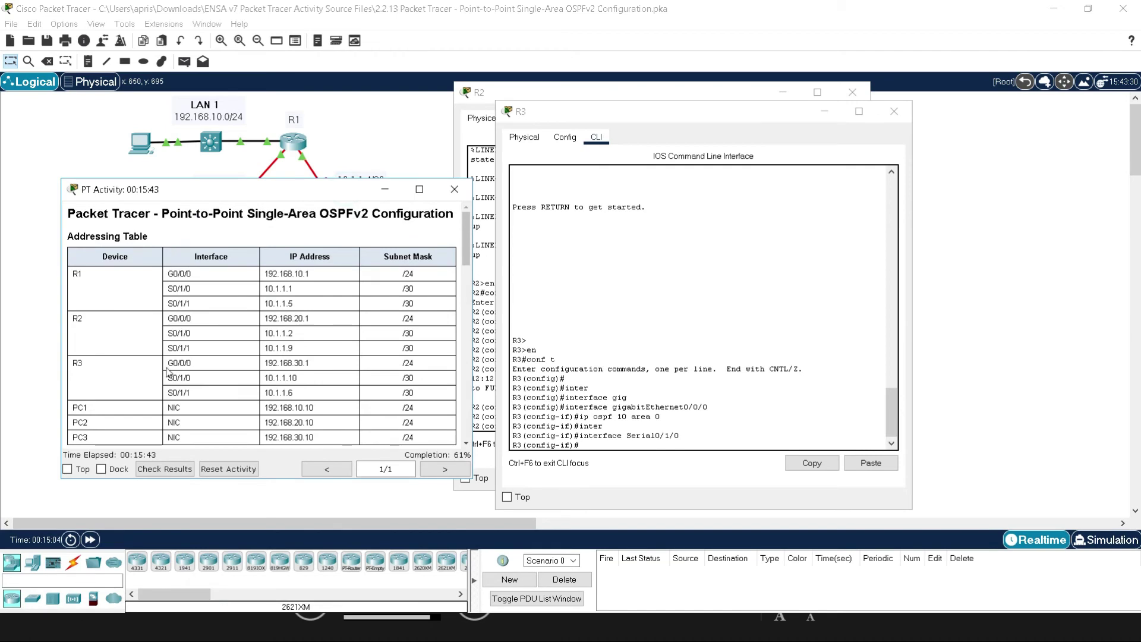
pyautogui.moveTo(174, 363); pyautogui.dragTo(191, 380)
pyautogui.moveTo(173, 348); pyautogui.dragTo(192, 363)
# Step: Enable OSPF process 10 in area 0 on R3's Serial0/1/0 interface
pyautogui.click(584, 444)
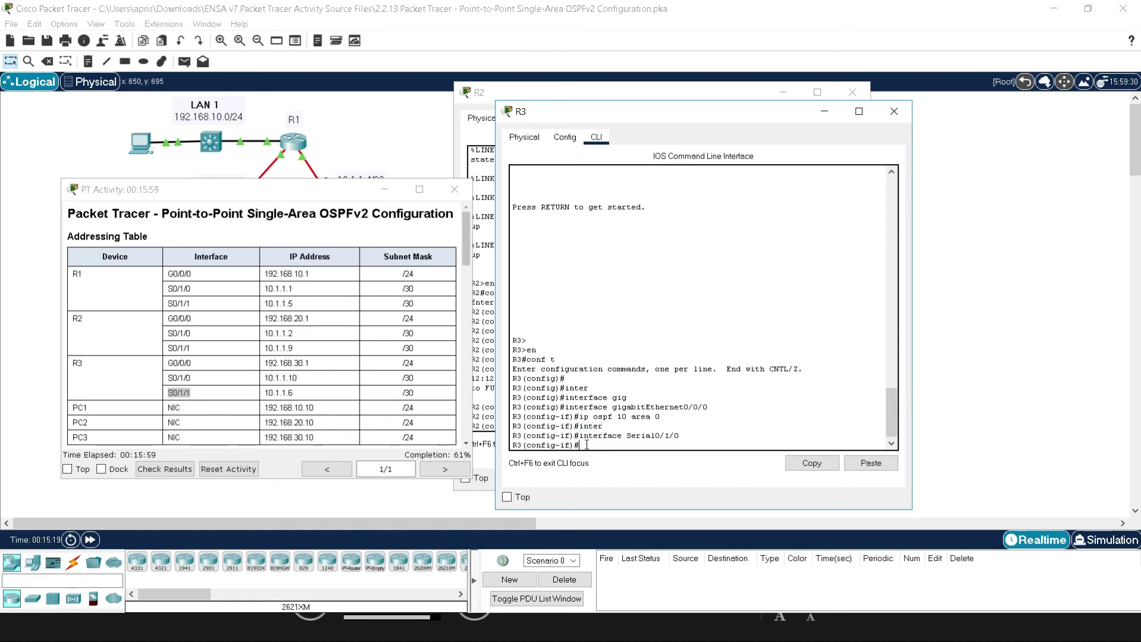
pyautogui.write('ip ospf')
pyautogui.press('BackSpace')
pyautogui.write('pf 10')
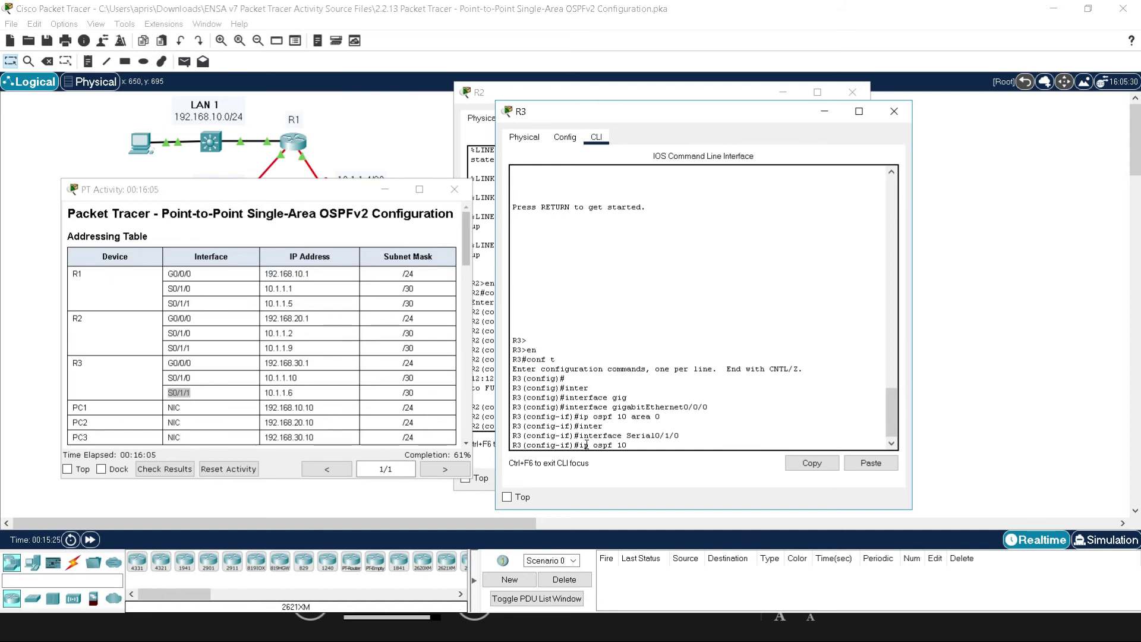
pyautogui.write(' area 0')
pyautogui.press('Return')
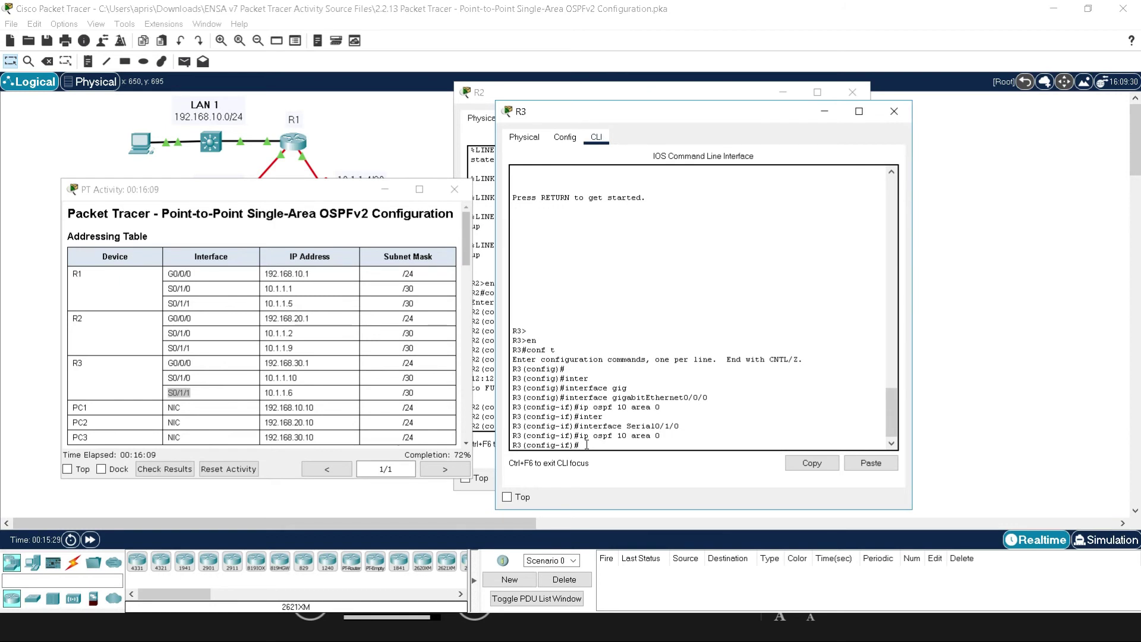
# Step: Try to enter configuration mode for R3's Serial0/1/1 interface
pyautogui.write('interface Ser')
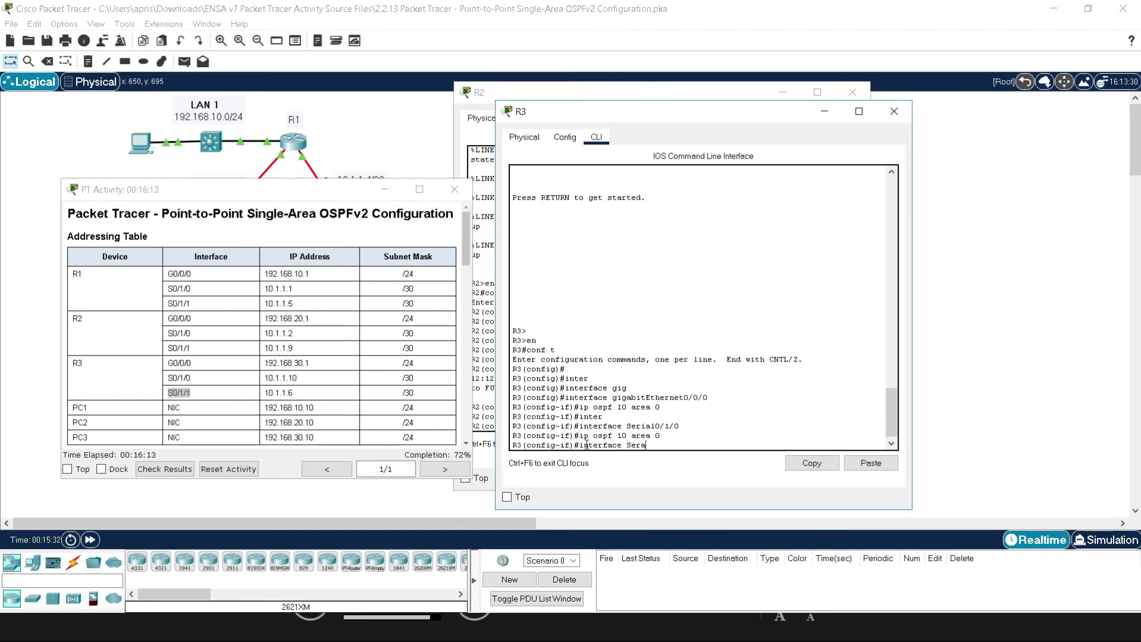
pyautogui.write('ial0')
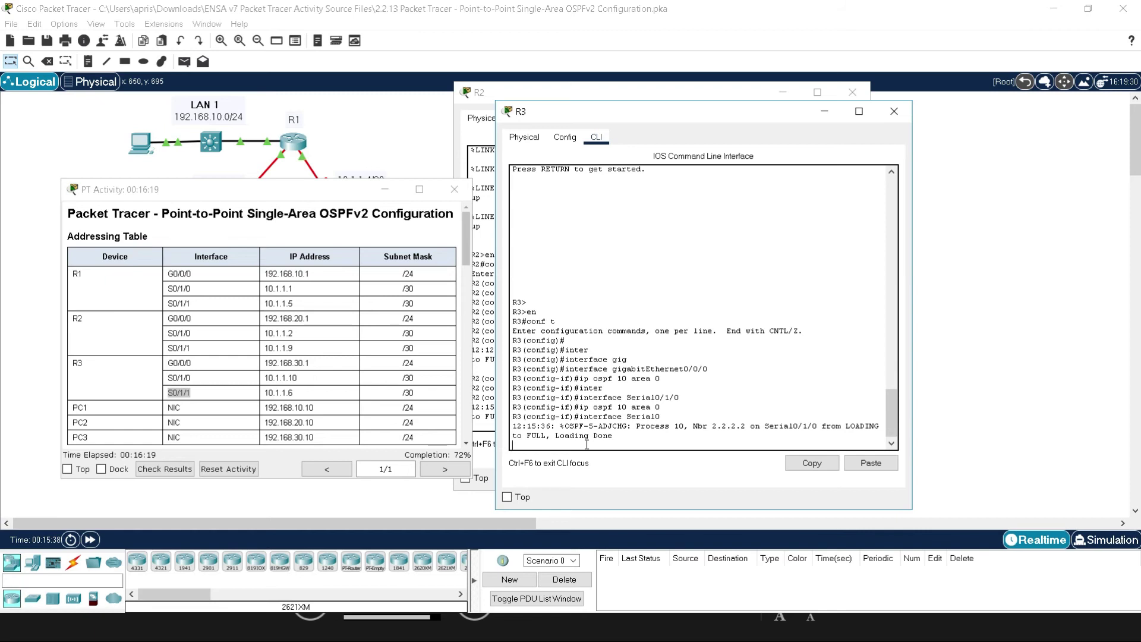
pyautogui.press('Up')
pyautogui.write('/1/1')
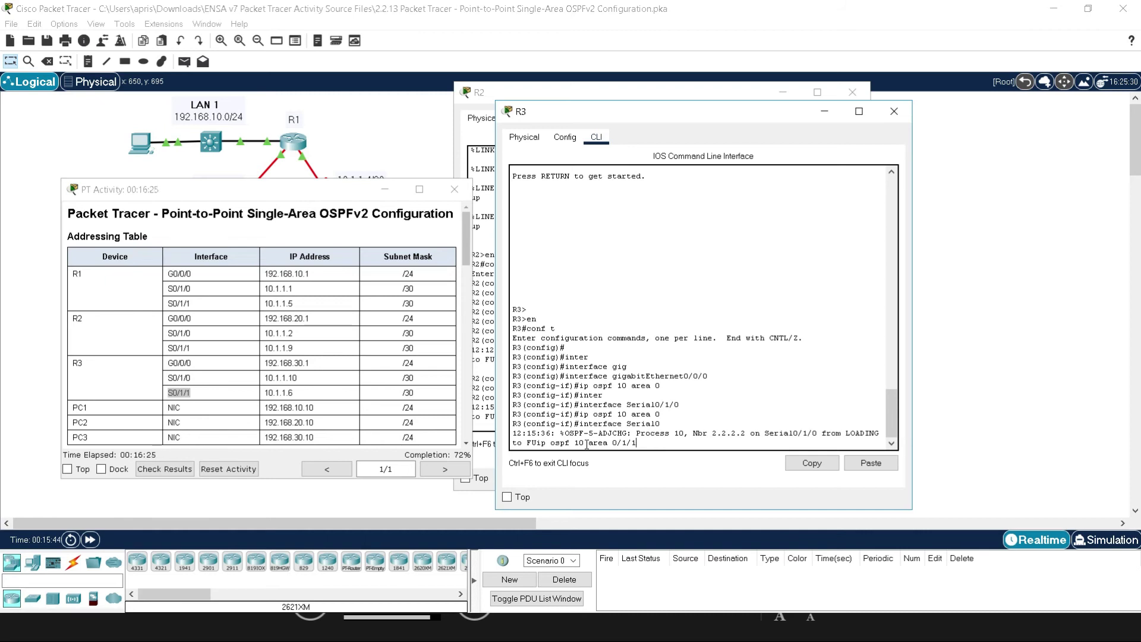
pyautogui.press('Return')
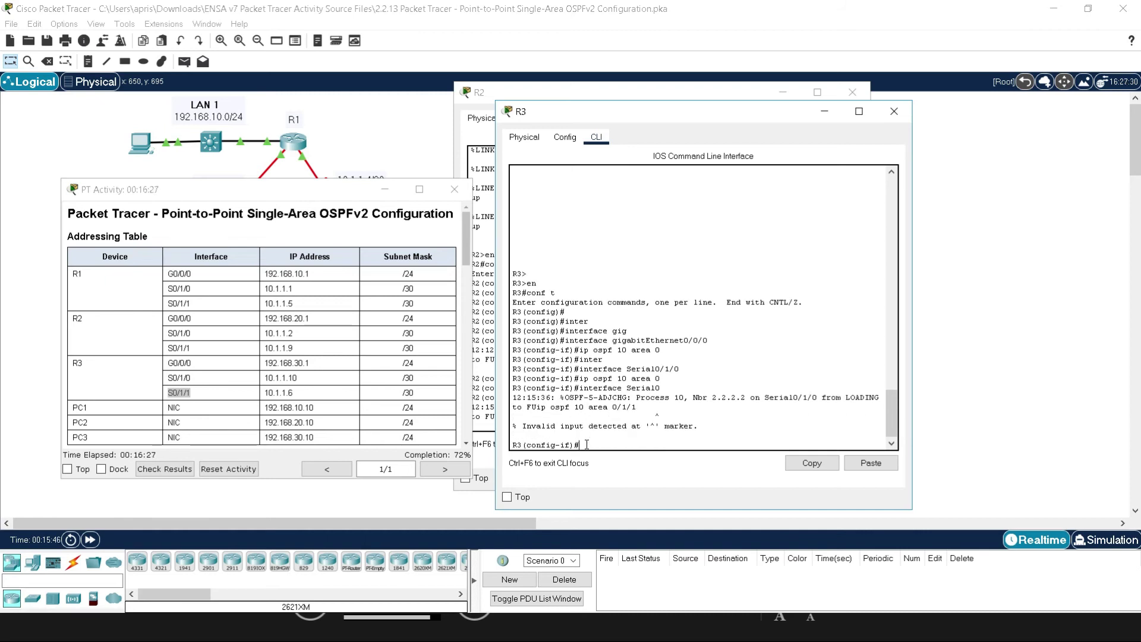
# Step: Discard the recalled faulty command and enter configuration mode for R3's interface Serial0/1/1
pyautogui.press('Up')
pyautogui.press('BackSpace')
pyautogui.press('BackSpace')
pyautogui.press('BackSpace')
pyautogui.press('BackSpace')
pyautogui.press('BackSpace')
pyautogui.press('BackSpace')
pyautogui.press('BackSpace')
pyautogui.press('BackSpace')
pyautogui.press('BackSpace')
pyautogui.press('BackSpace')
pyautogui.press('BackSpace')
pyautogui.press('BackSpace')
pyautogui.press('BackSpace')
pyautogui.press('BackSpace')
pyautogui.press('BackSpace')
pyautogui.press('BackSpace')
pyautogui.press('BackSpace')
pyautogui.press('BackSpace')
pyautogui.press('BackSpace')
pyautogui.press('BackSpace')
pyautogui.press('Up')
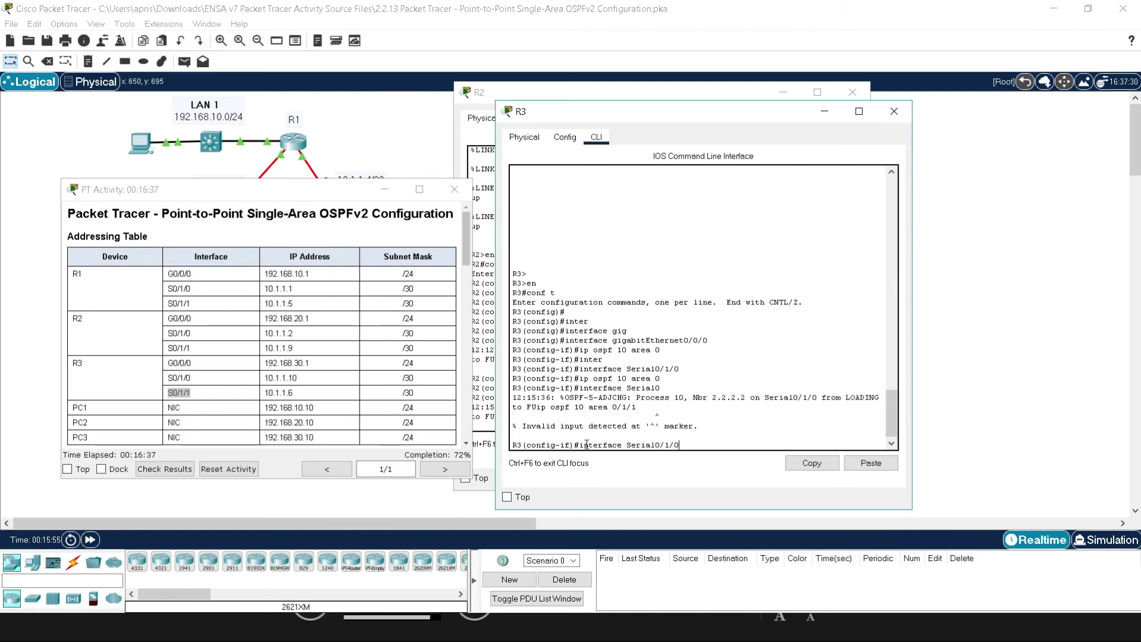
pyautogui.write('1')
pyautogui.press('Return')
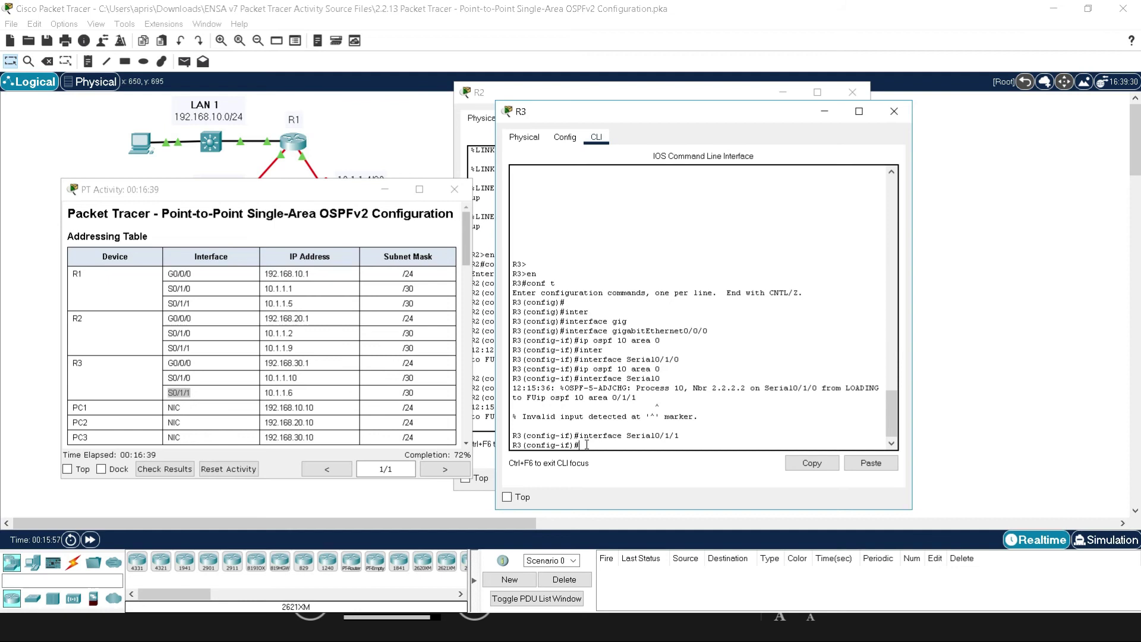
# Step: Enable OSPF process 10 in area 0 on R3's Serial0/1/1 interface
pyautogui.press('Up')
pyautogui.press('Up')
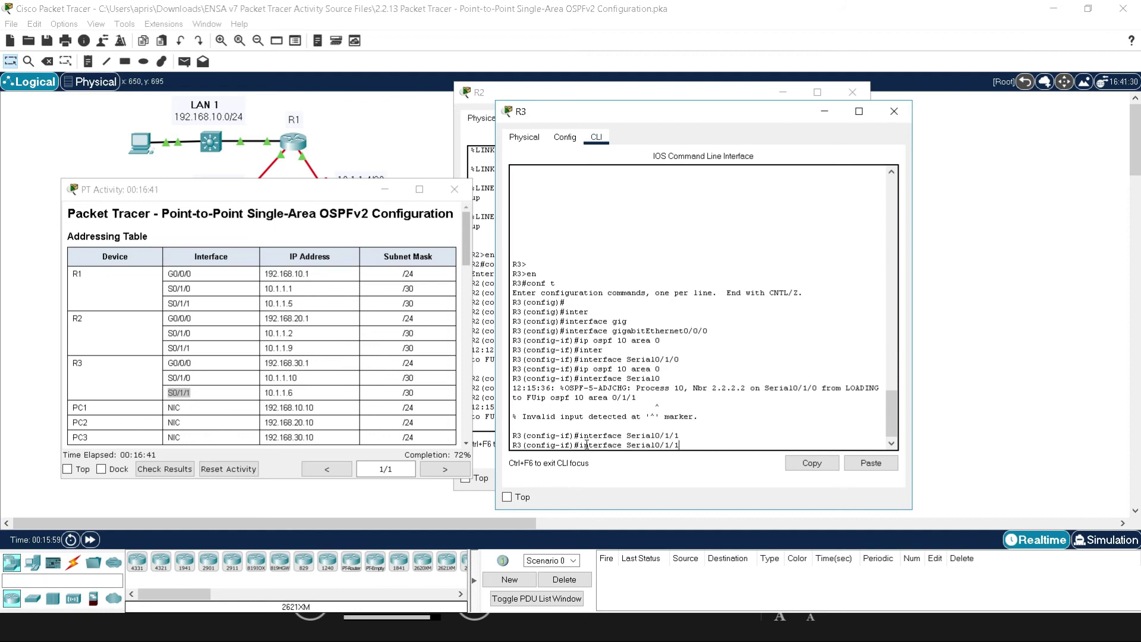
pyautogui.press('BackSpace')
pyautogui.press('BackSpace')
pyautogui.press('BackSpace')
pyautogui.press('BackSpace')
pyautogui.press('Return')
pyautogui.press('Return')
pyautogui.press('Return')
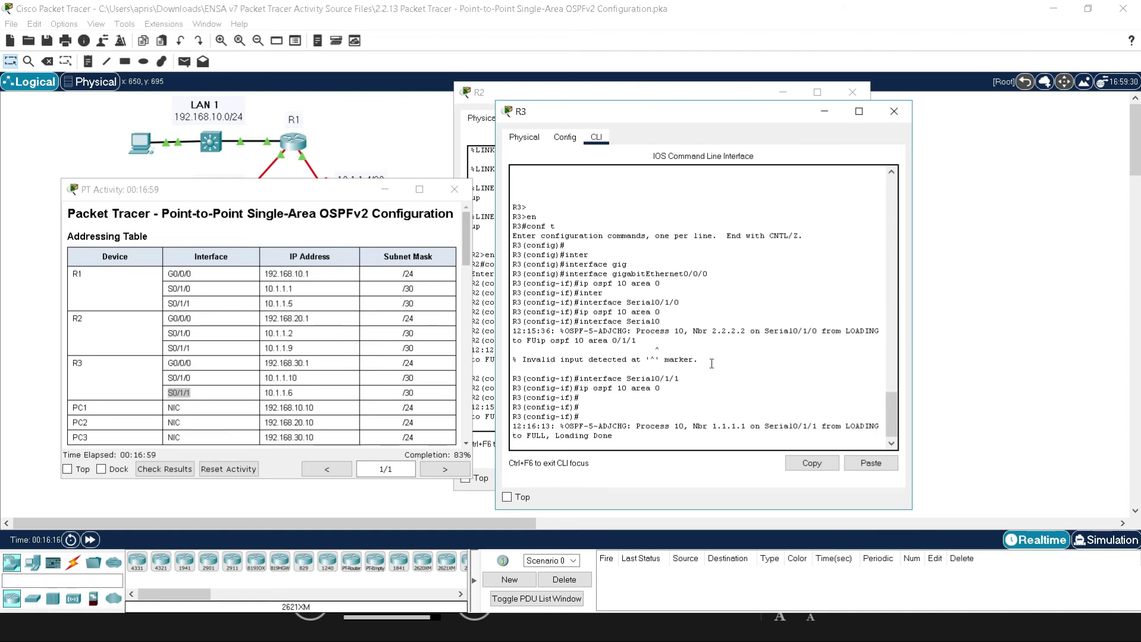
# Step: Read the Part 3 instructions on passive interfaces and the passive-interface command
pyautogui.moveTo(466, 241); pyautogui.dragTo(475, 344)
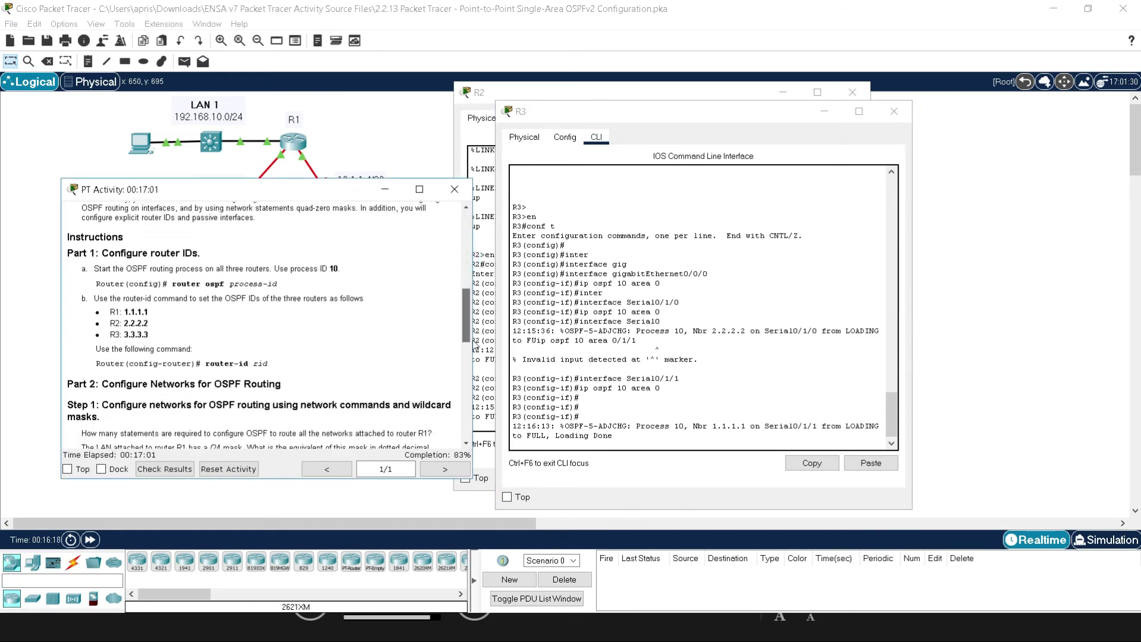
pyautogui.scroll(-7, 352, 407)
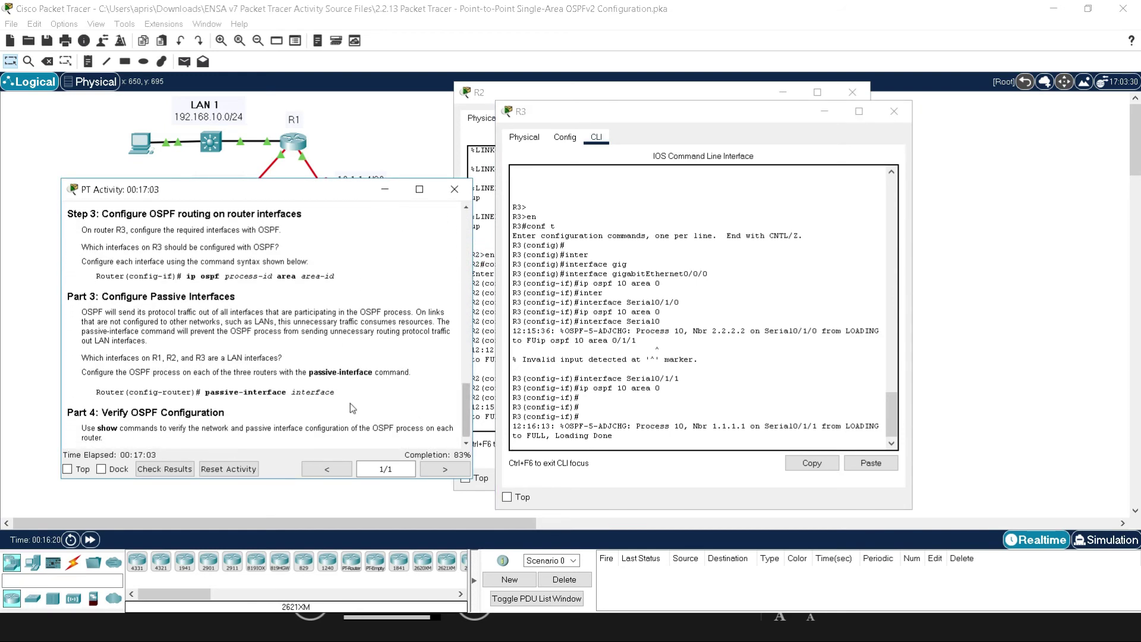
pyautogui.click(84, 311)
pyautogui.moveTo(83, 311); pyautogui.dragTo(363, 394)
pyautogui.click(365, 394)
# Step: Move the instructions window off the router topology and open R2's command line
pyautogui.moveTo(279, 195); pyautogui.dragTo(275, 263)
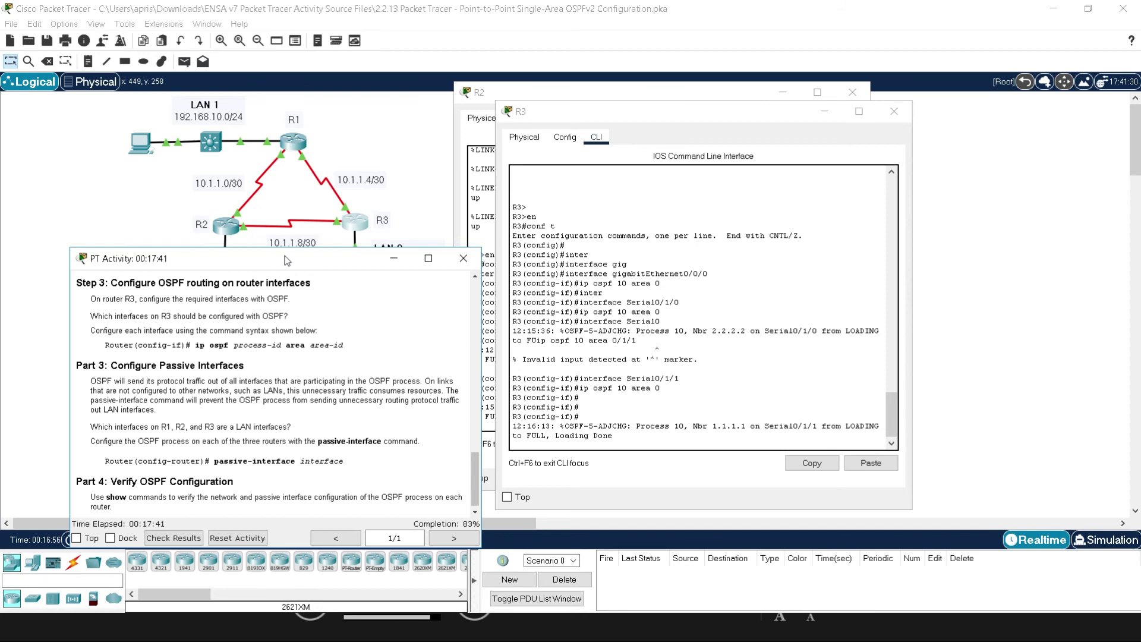
pyautogui.moveTo(284, 255); pyautogui.dragTo(267, 309)
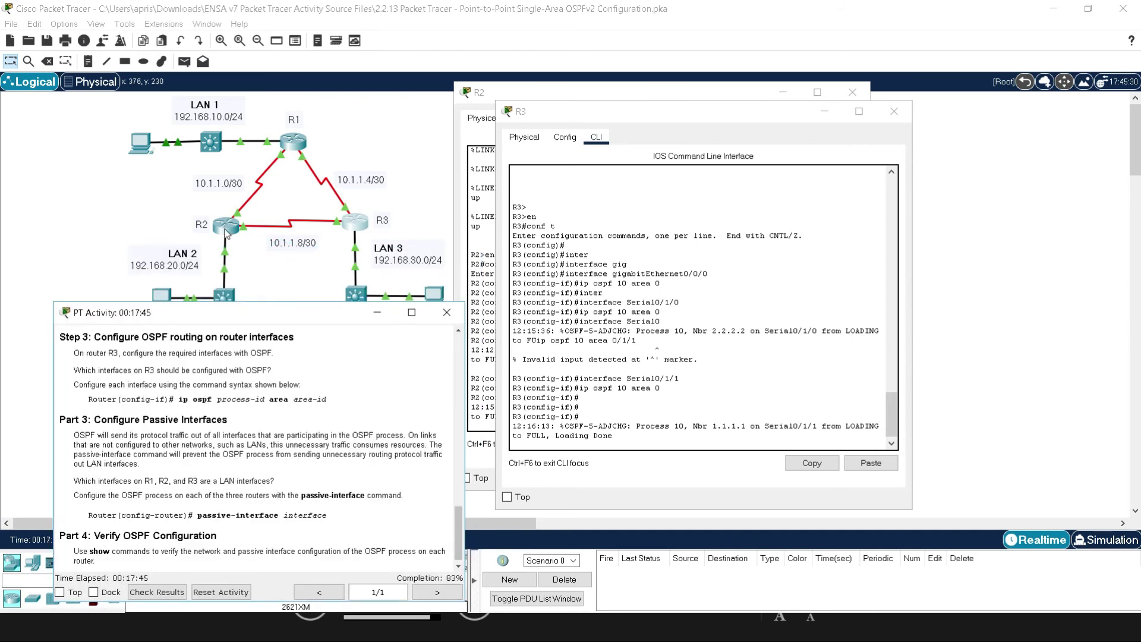
pyautogui.click(226, 228)
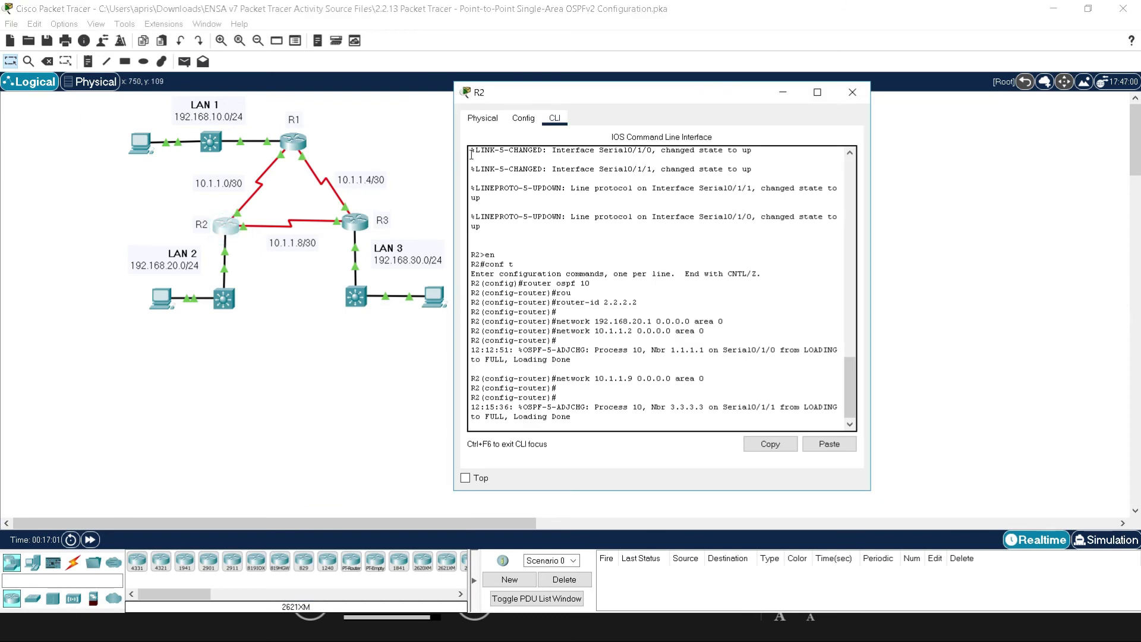
pyautogui.click(482, 118)
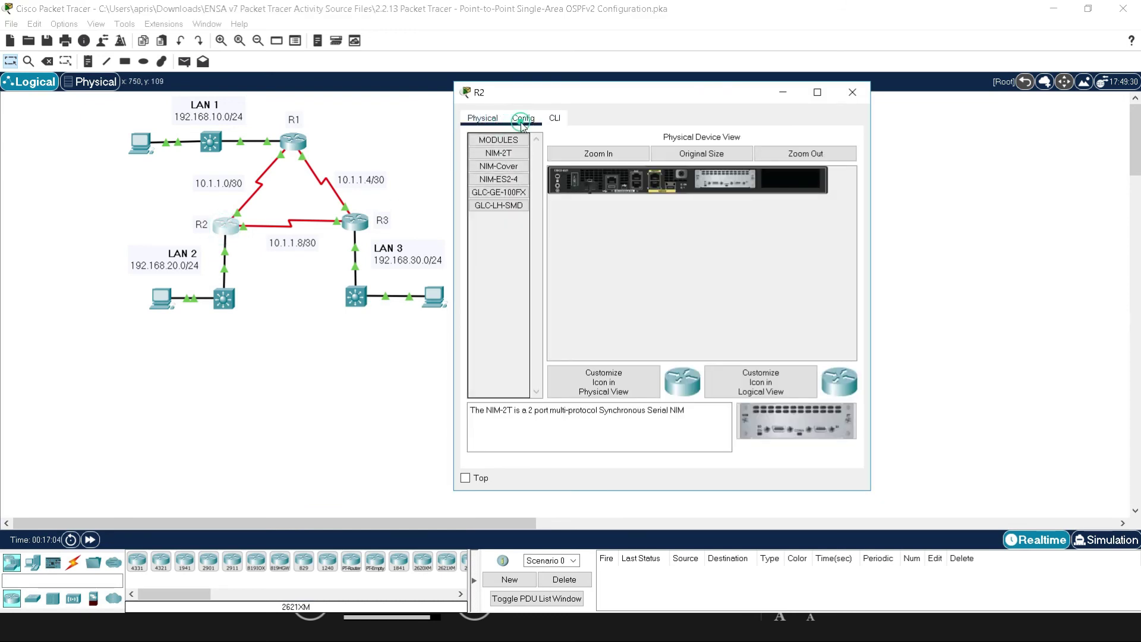
pyautogui.click(599, 328)
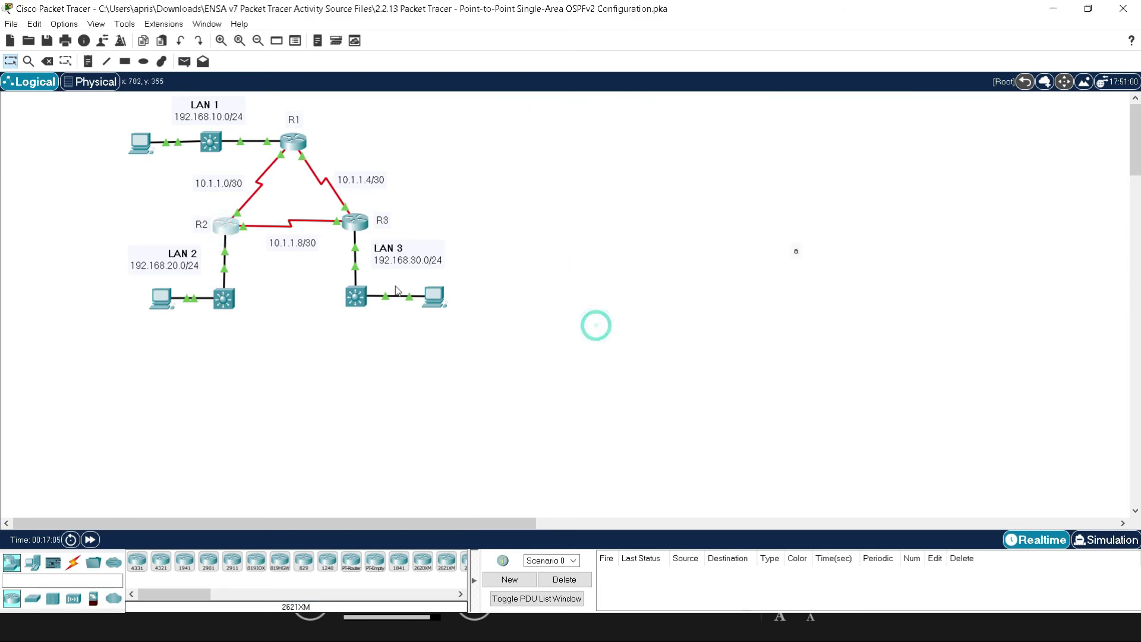
pyautogui.click(238, 229)
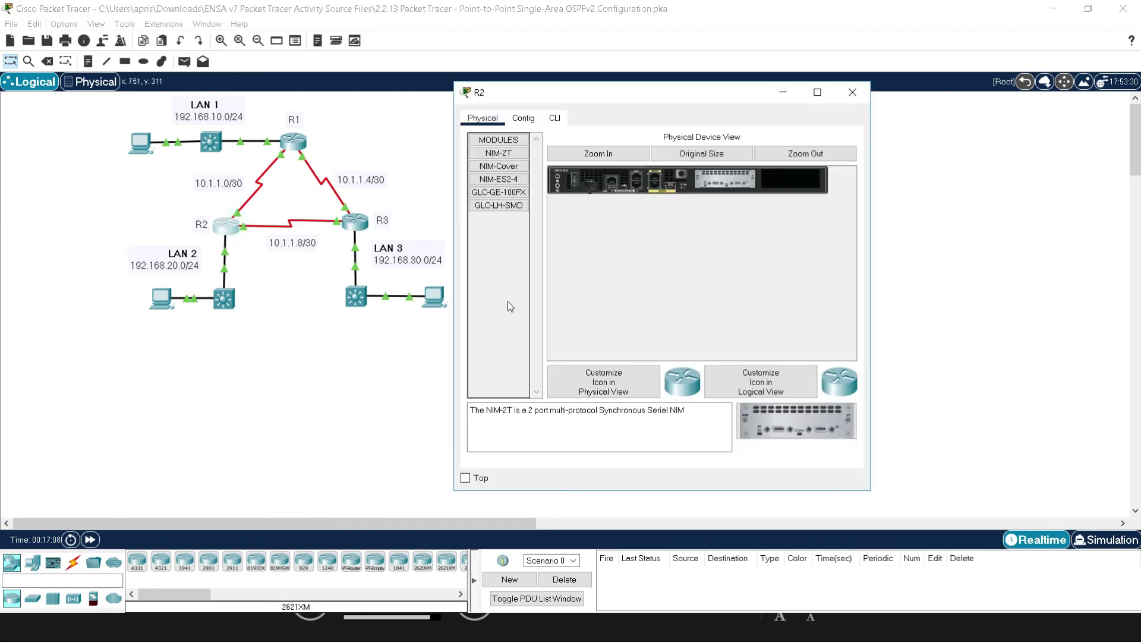
pyautogui.click(554, 118)
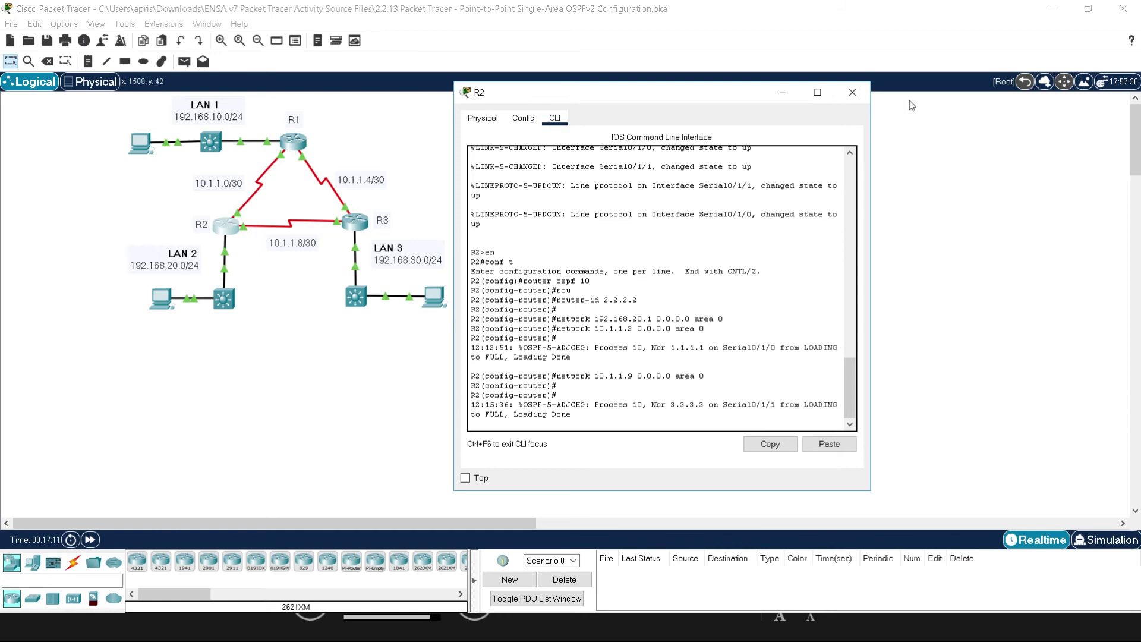
pyautogui.click(856, 93)
# Step: Open R1's command line, finish the paged configuration listing, and enter router configuration mode for OSPF process 10
pyautogui.click(295, 146)
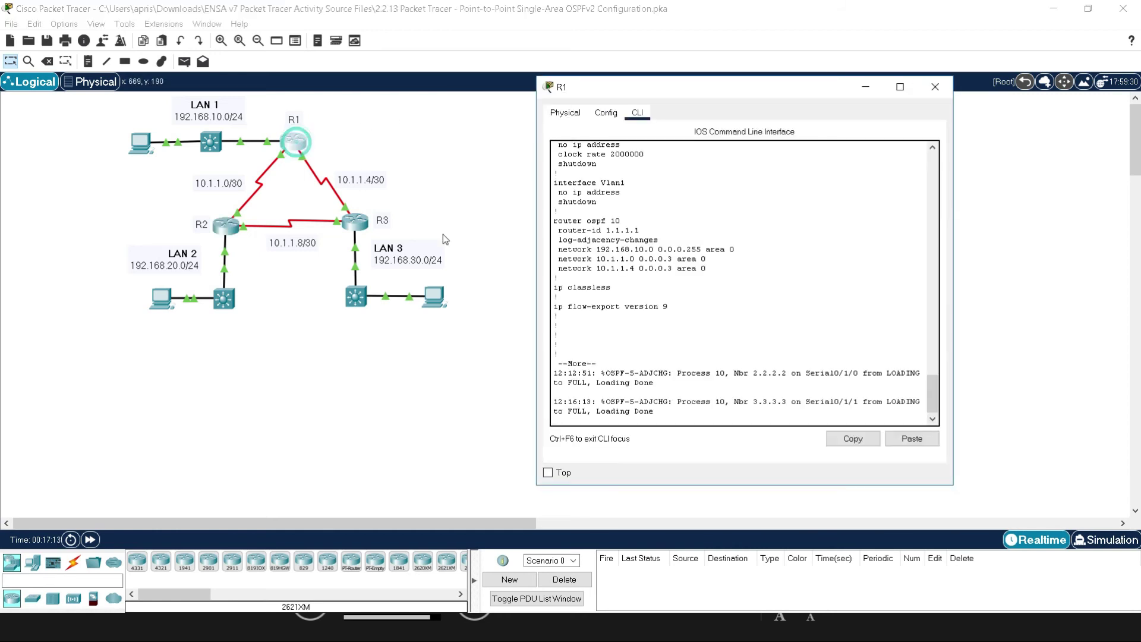
pyautogui.click(738, 420)
pyautogui.press('space')
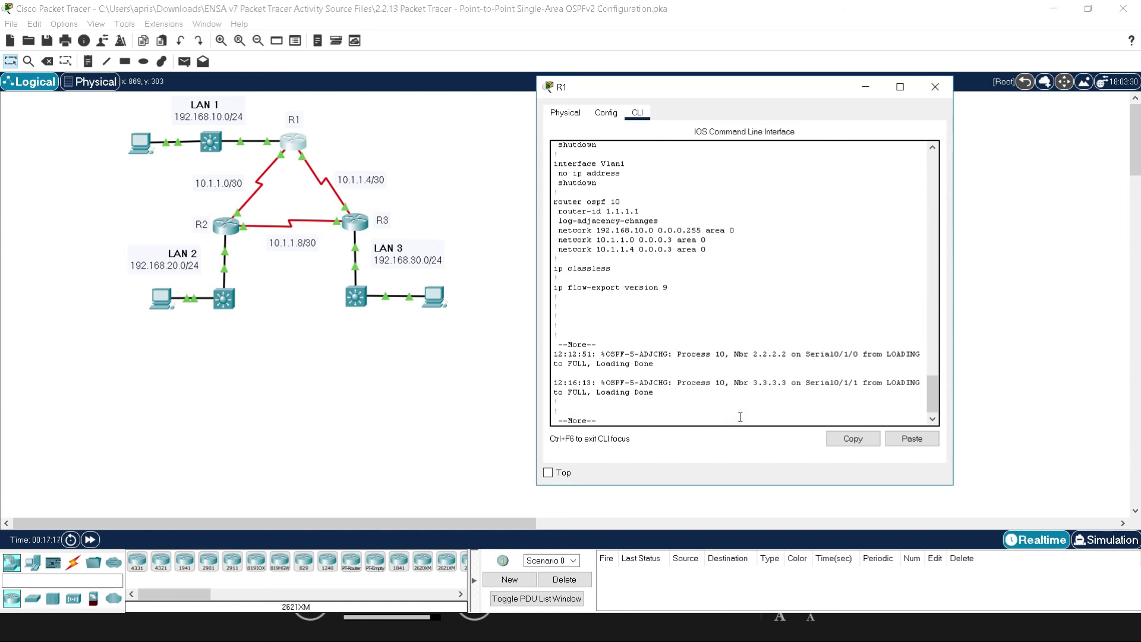
pyautogui.write('conf t')
pyautogui.press('Return')
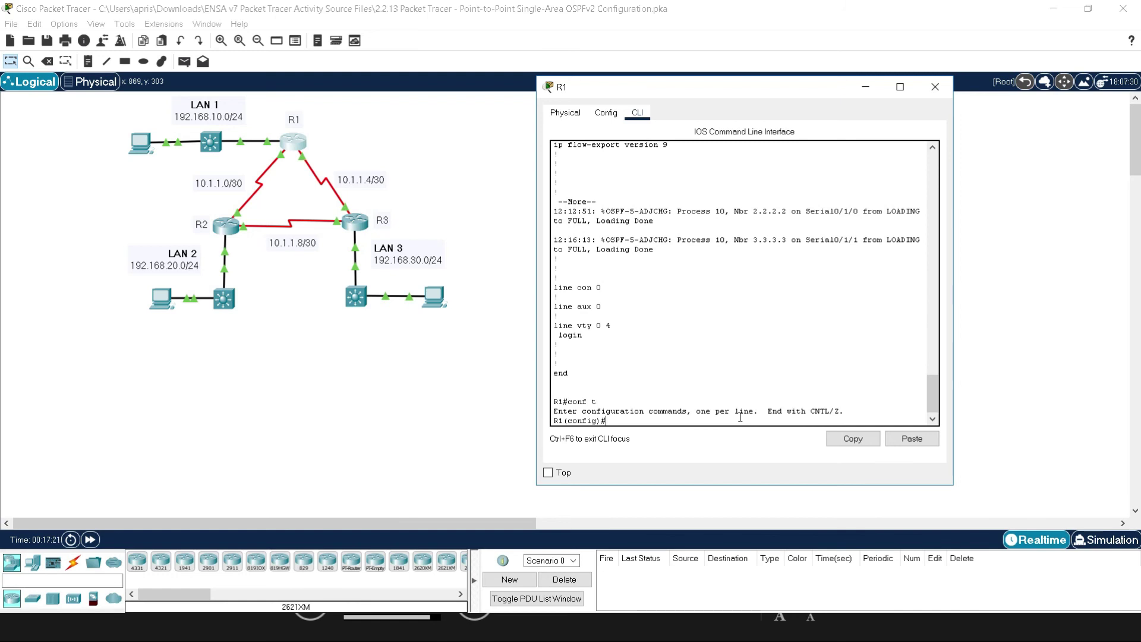
pyautogui.write('router ospf 10')
pyautogui.press('Return')
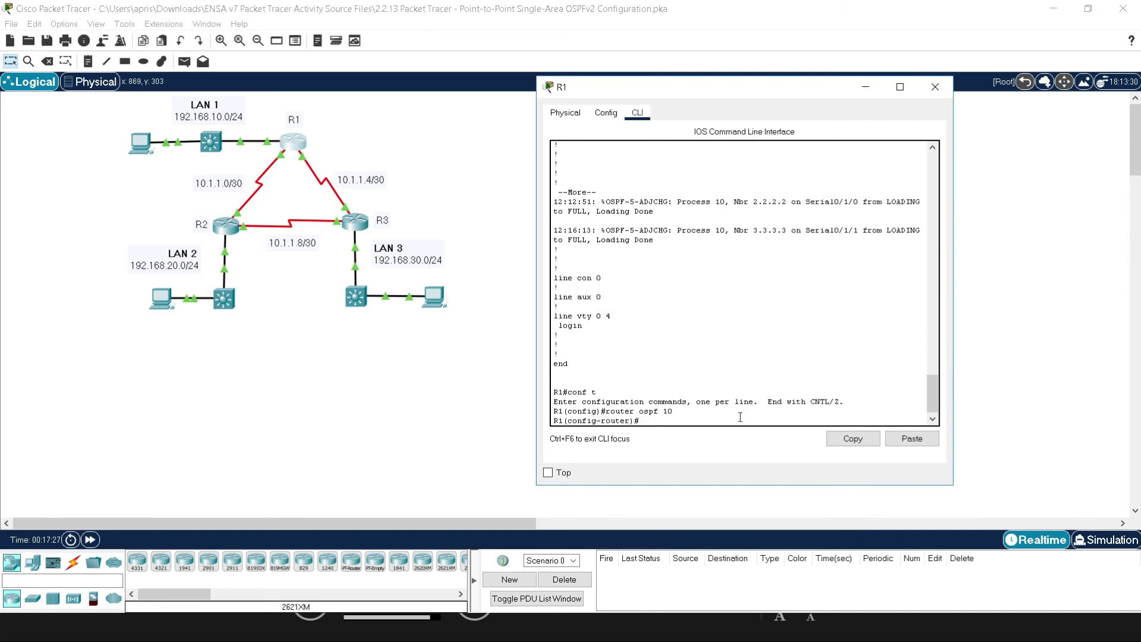
# Step: Set R1's GigabitEthernet0/0/0 as a passive interface in OSPF process 10
pyautogui.write('pass')
pyautogui.press('Tab')
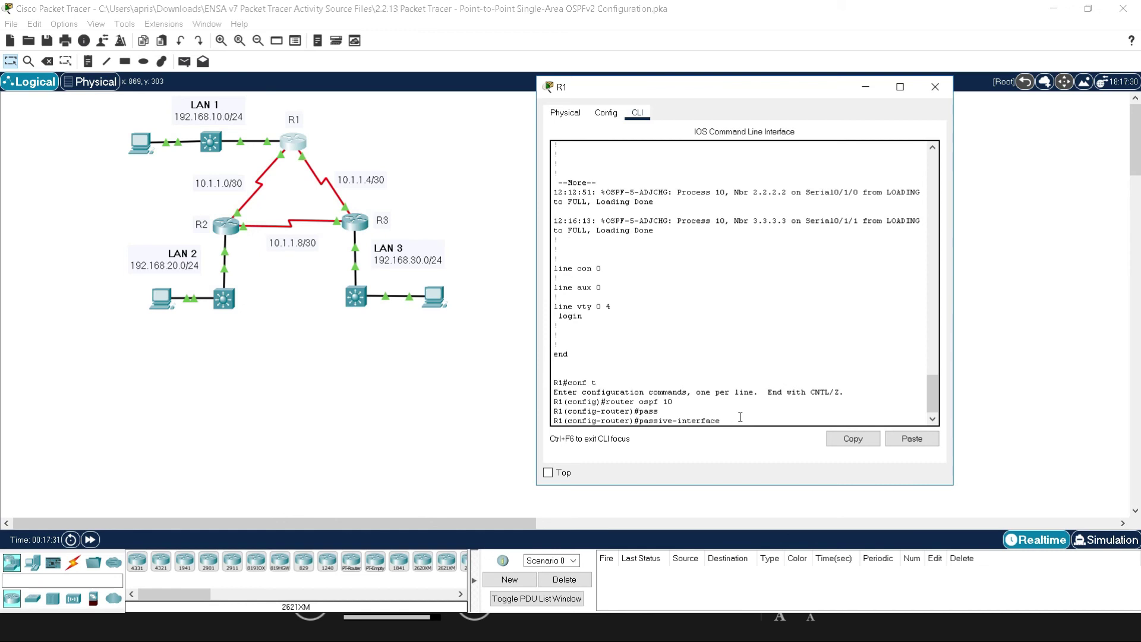
pyautogui.write('Gi')
pyautogui.press('Tab')
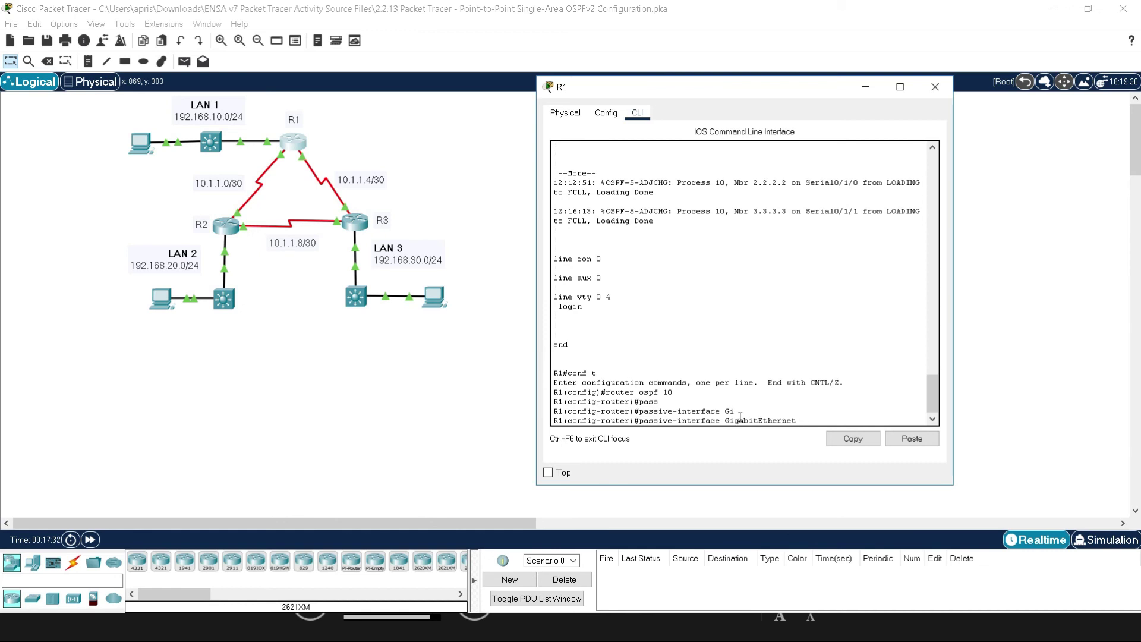
pyautogui.write('0/0/0')
pyautogui.press('Return')
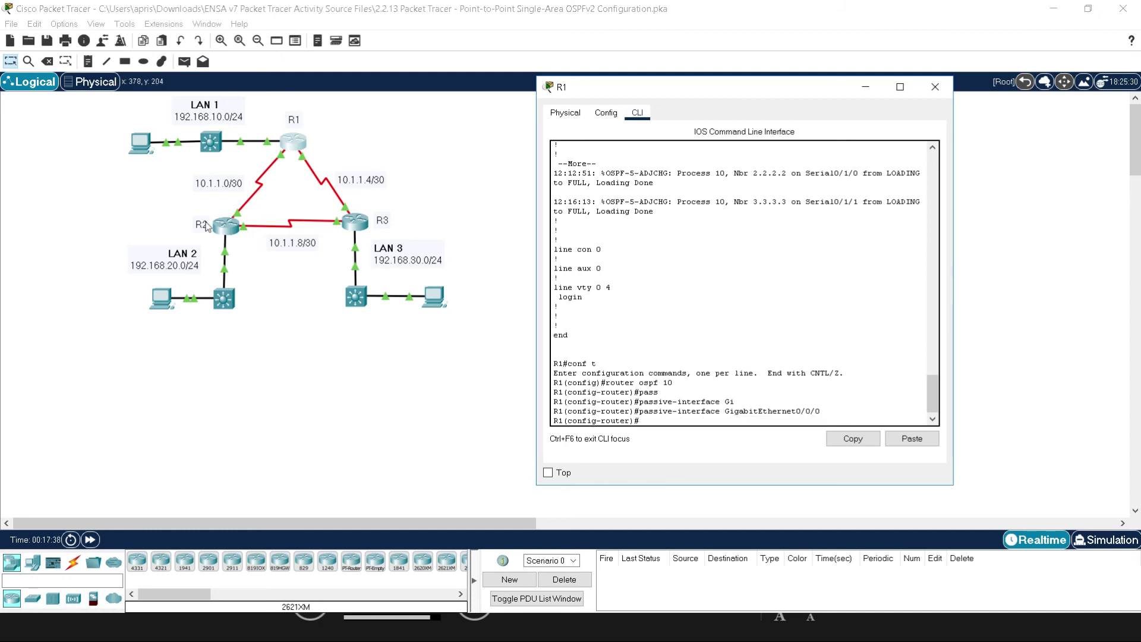
# Step: Open R2's command line, leave the current router mode, and re-enter router configuration for OSPF process 10
pyautogui.click(221, 229)
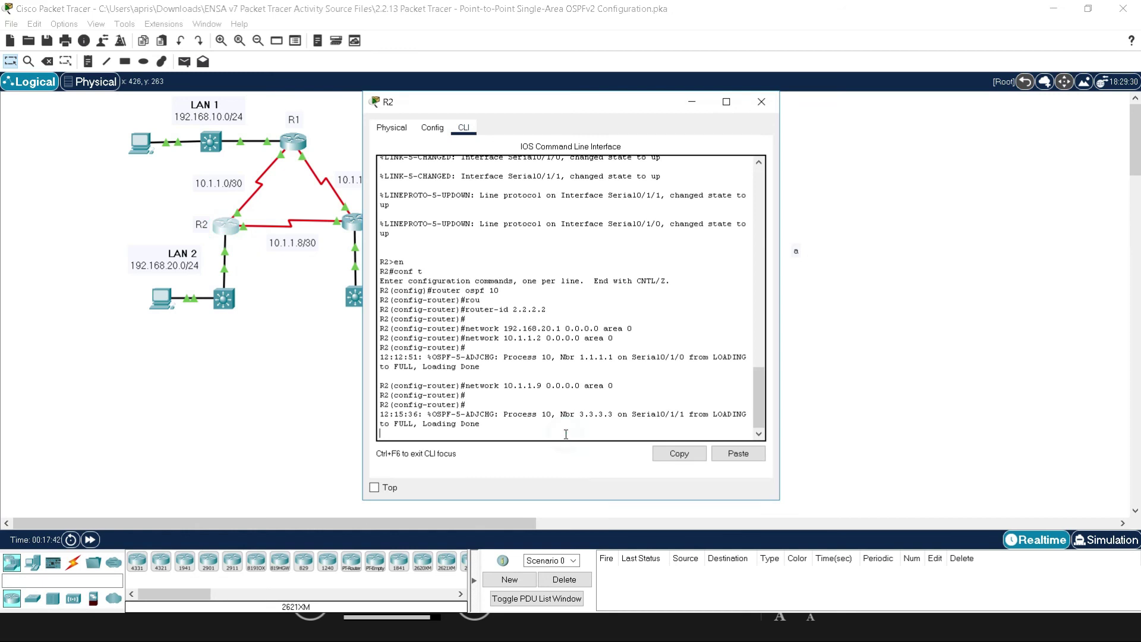
pyautogui.press('Return')
pyautogui.press('Return')
pyautogui.write('exit')
pyautogui.press('Return')
pyautogui.press('Return')
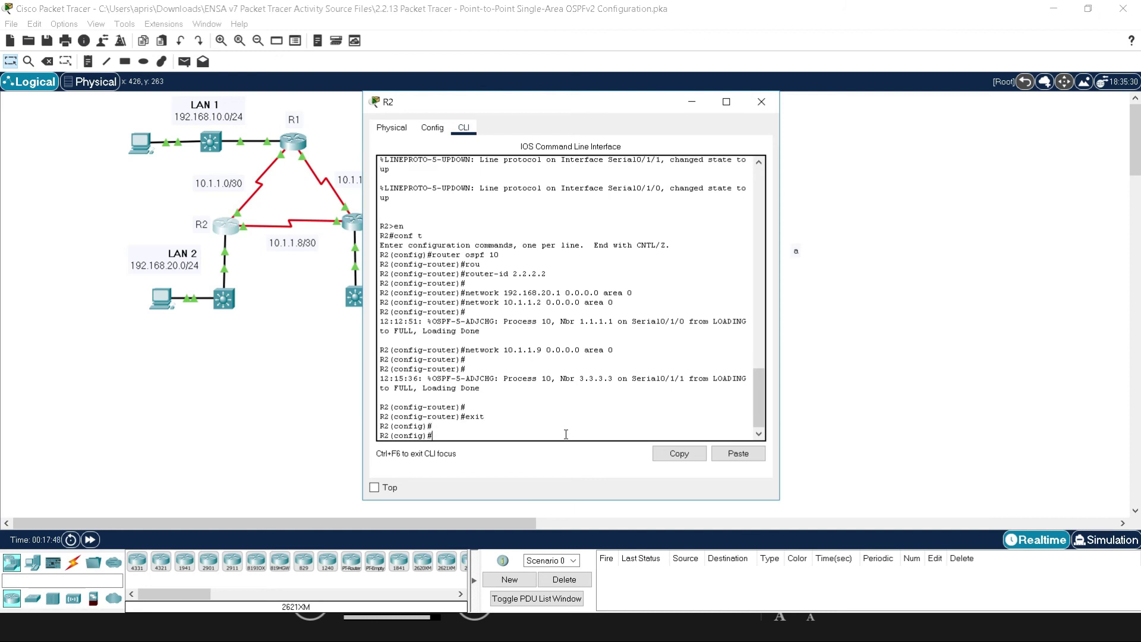
pyautogui.write('router ospf 10')
pyautogui.press('Return')
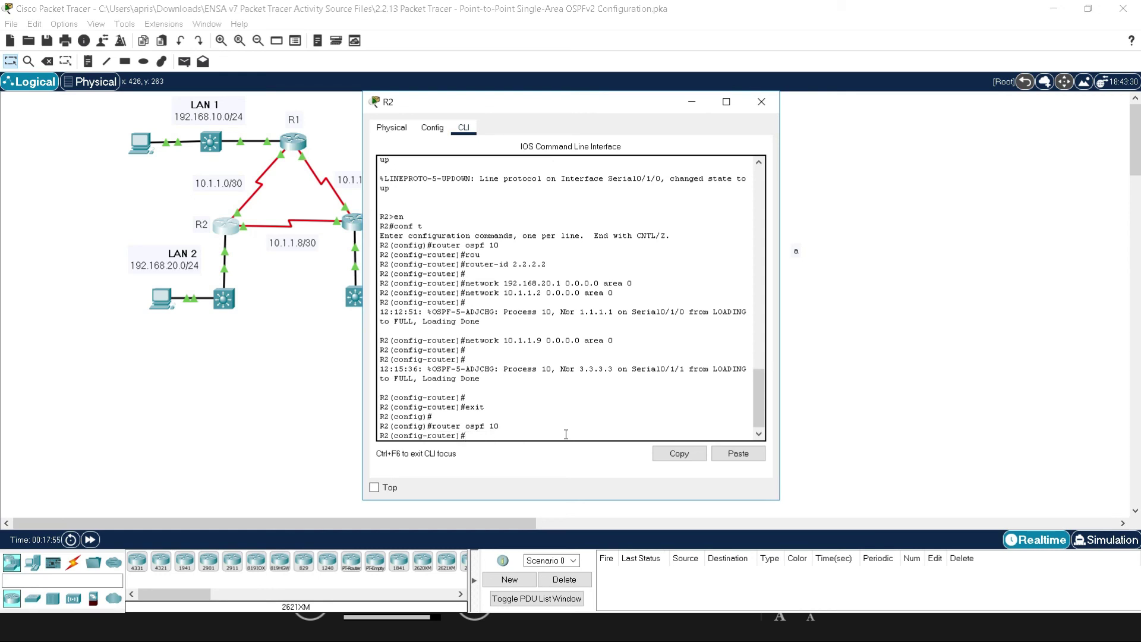
# Step: Set R2's GigabitEthernet0/0/0 as a passive interface in OSPF process 10 and minimize R2's window
pyautogui.write('pass')
pyautogui.press('Tab')
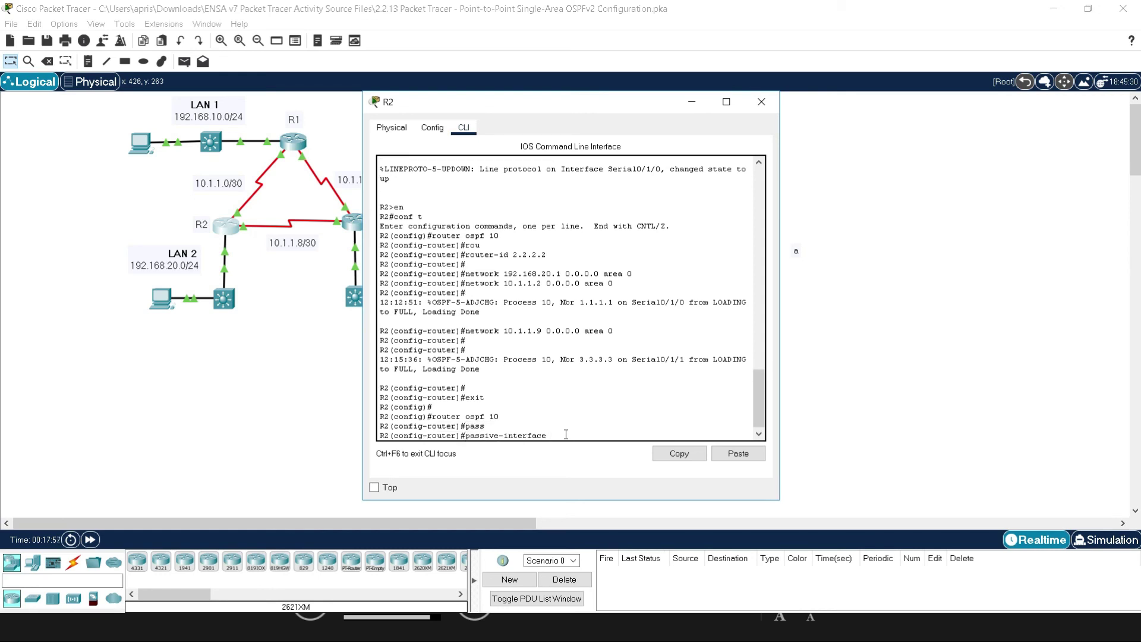
pyautogui.write('Gig')
pyautogui.press('Tab')
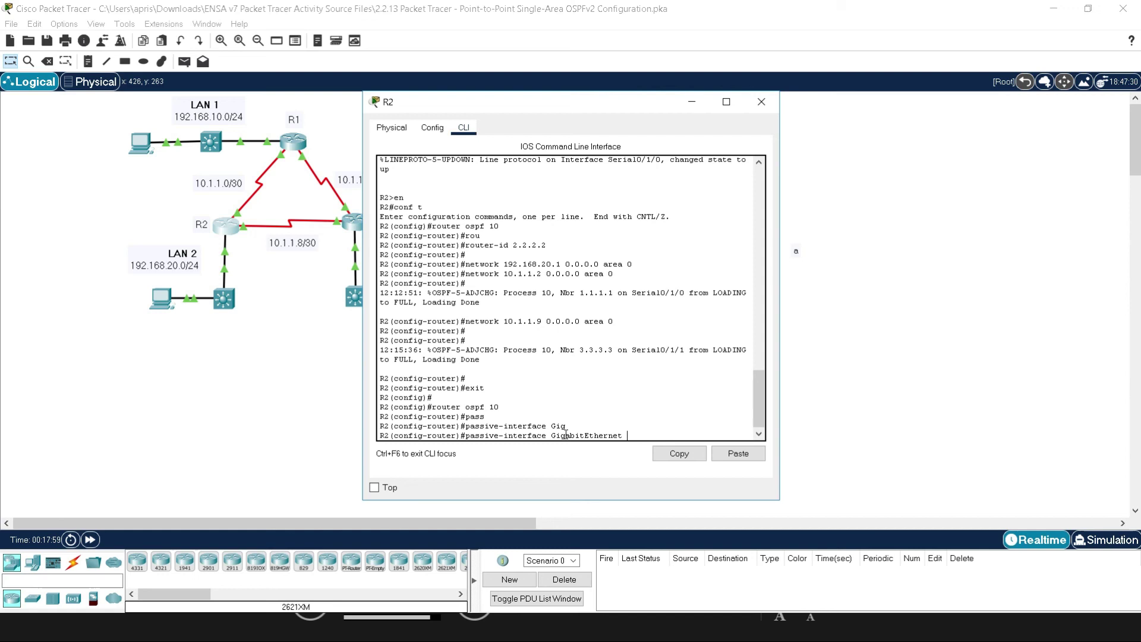
pyautogui.write('0/0/0')
pyautogui.press('Return')
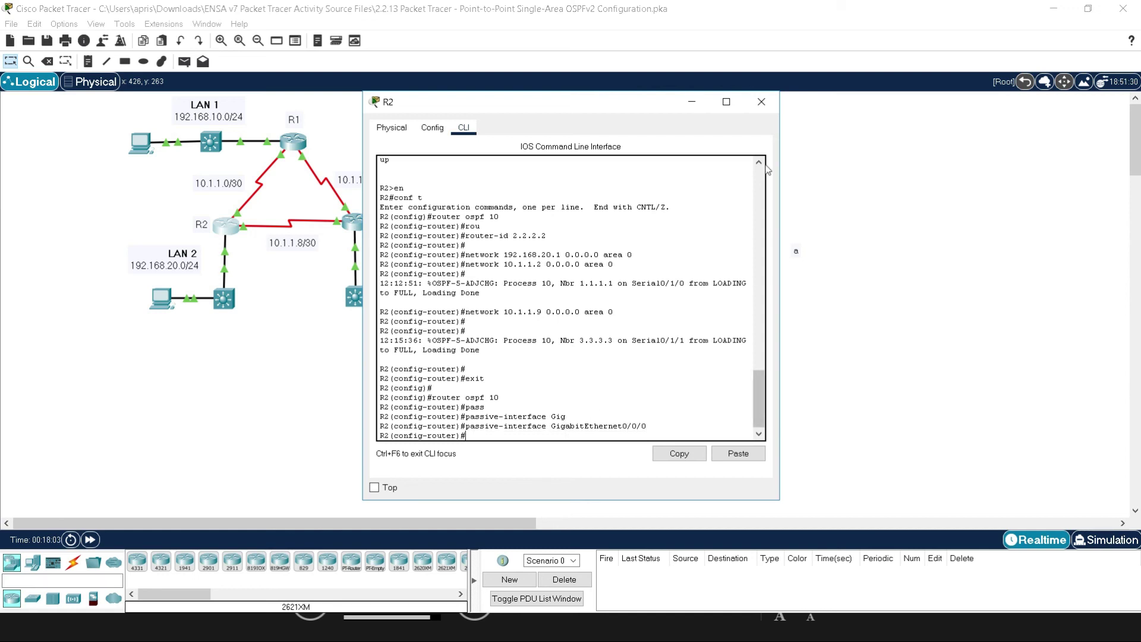
pyautogui.click(692, 101)
# Step: Open R3's command line, exit interface configuration, and enter router configuration mode for OSPF process 10
pyautogui.click(356, 223)
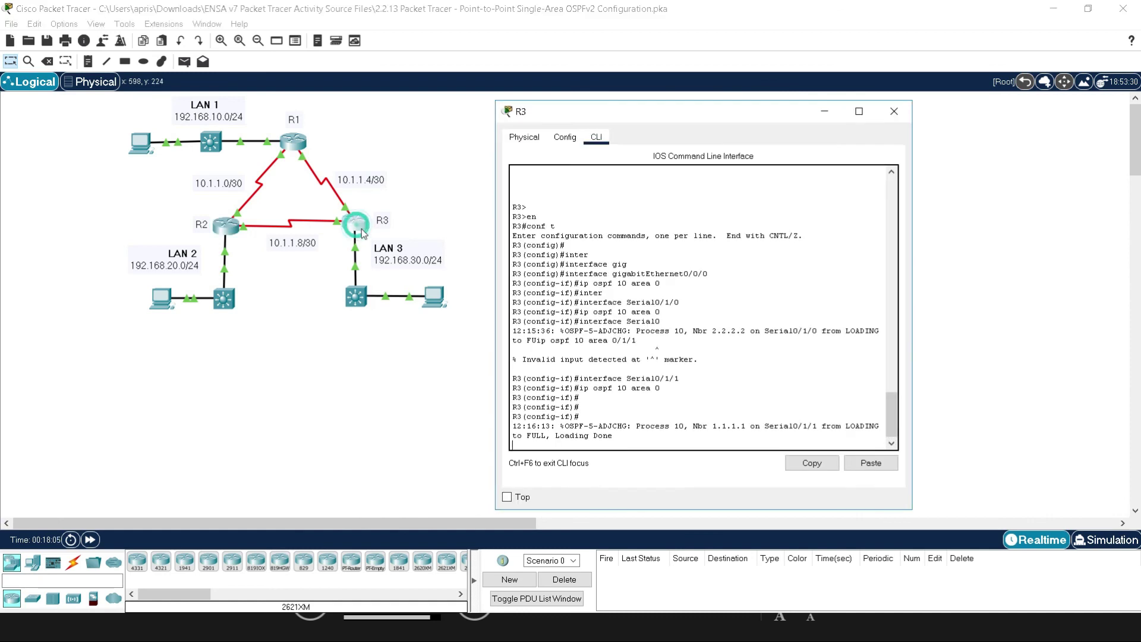
pyautogui.press('Return')
pyautogui.write('exi')
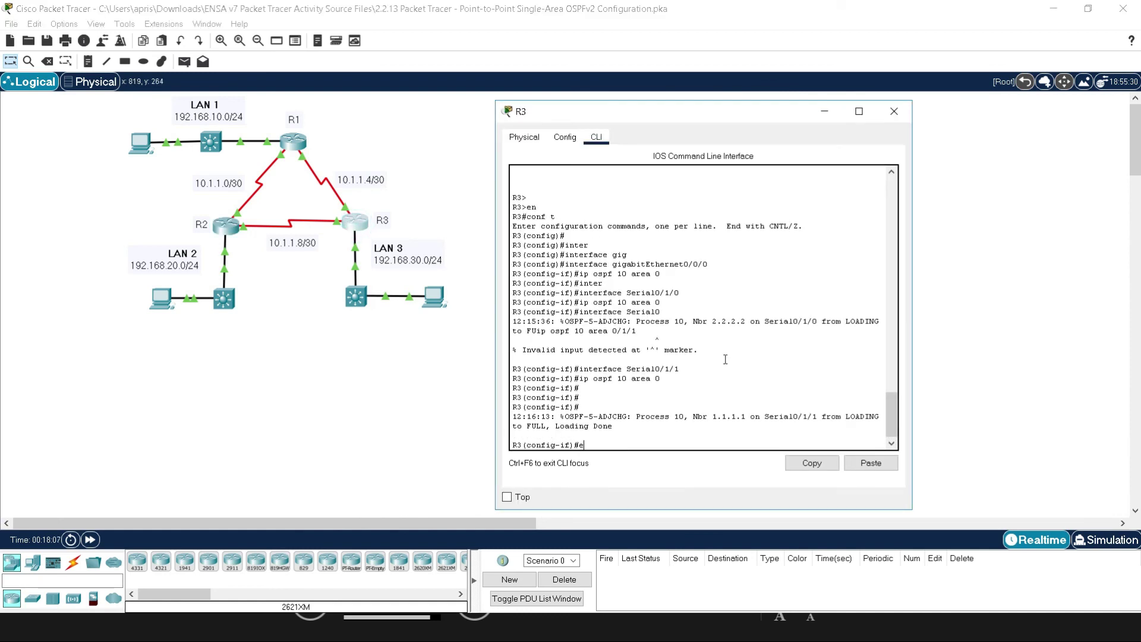
pyautogui.press('Return')
pyautogui.press('Return')
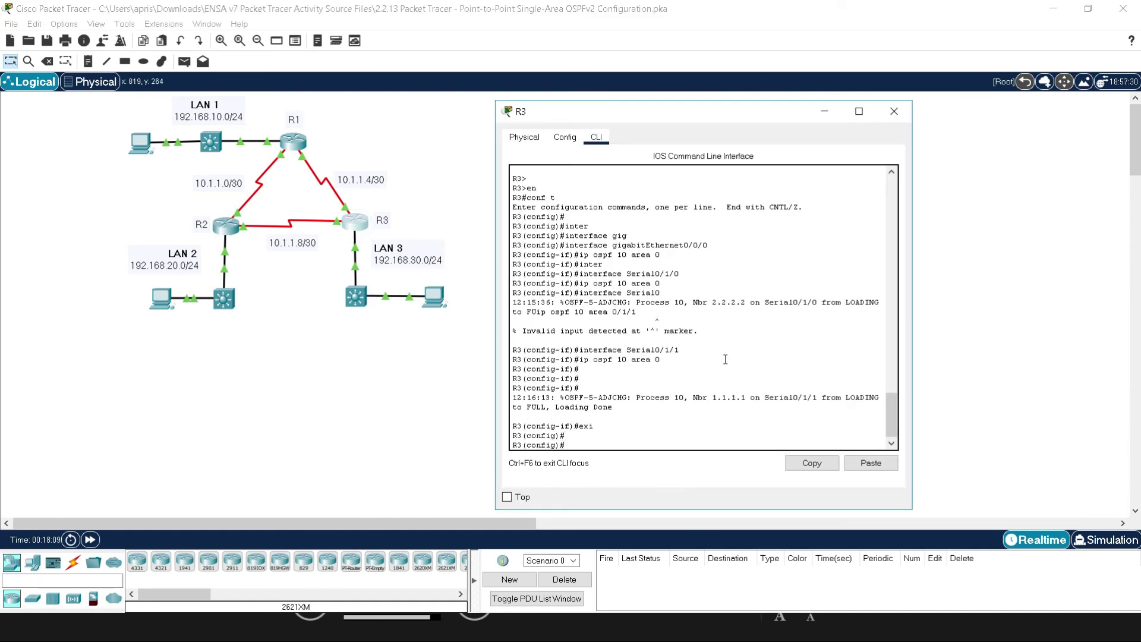
pyautogui.write('router ospf 10')
pyautogui.press('Return')
pyautogui.write('nter')
pyautogui.press('Tab')
pyautogui.press('BackSpace')
pyautogui.press('BackSpace')
pyautogui.press('BackSpace')
pyautogui.press('BackSpace')
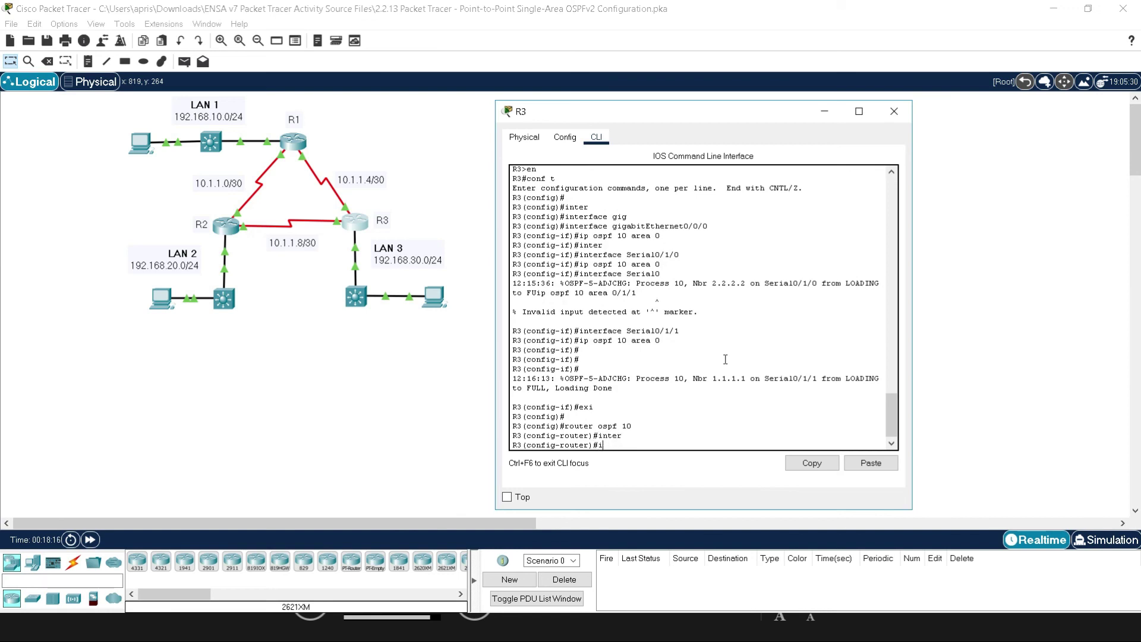
# Step: Set R3's GigabitEthernet0/0/0 as a passive interface in OSPF process 10 and end the configuration session
pyautogui.write('pas')
pyautogui.press('Tab')
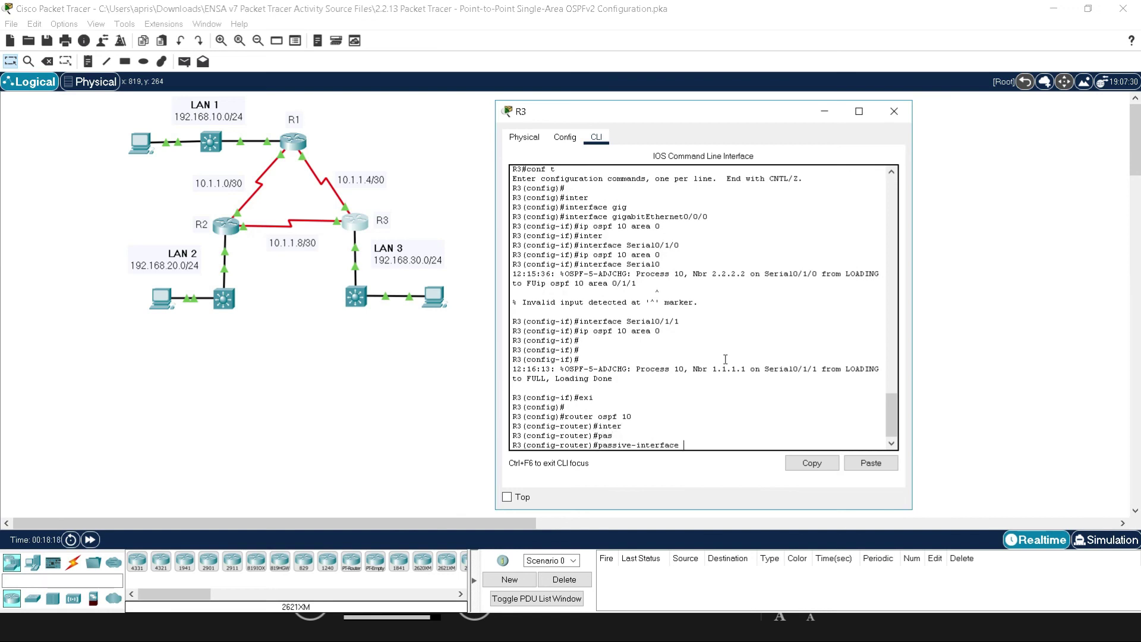
pyautogui.write('gig')
pyautogui.press('Tab')
pyautogui.write('0')
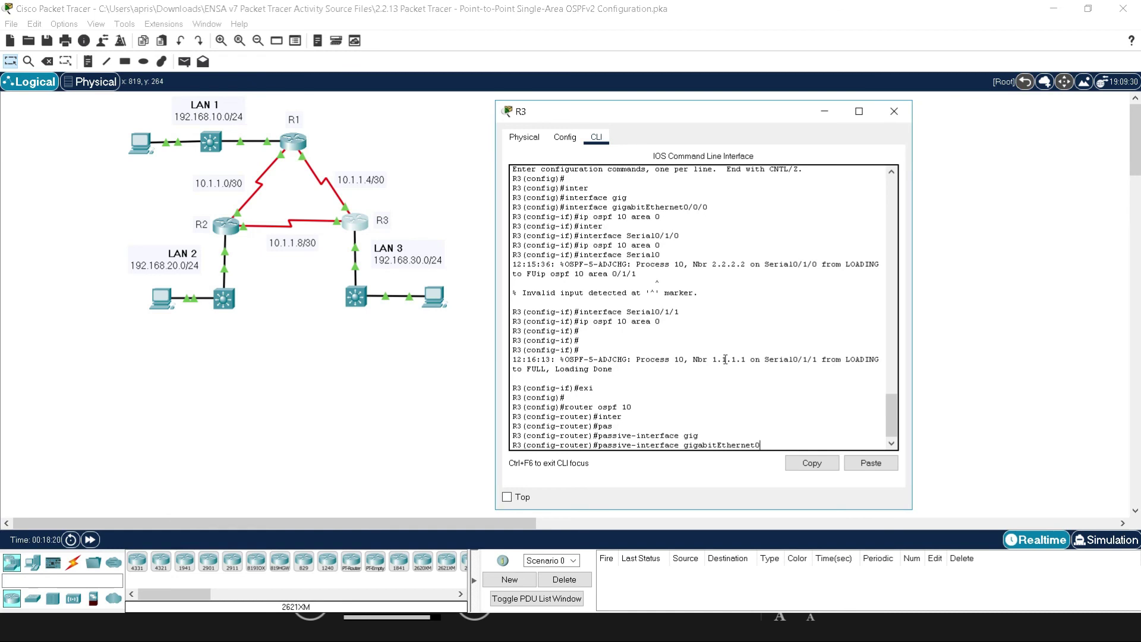
pyautogui.write('/0')
pyautogui.press('Return')
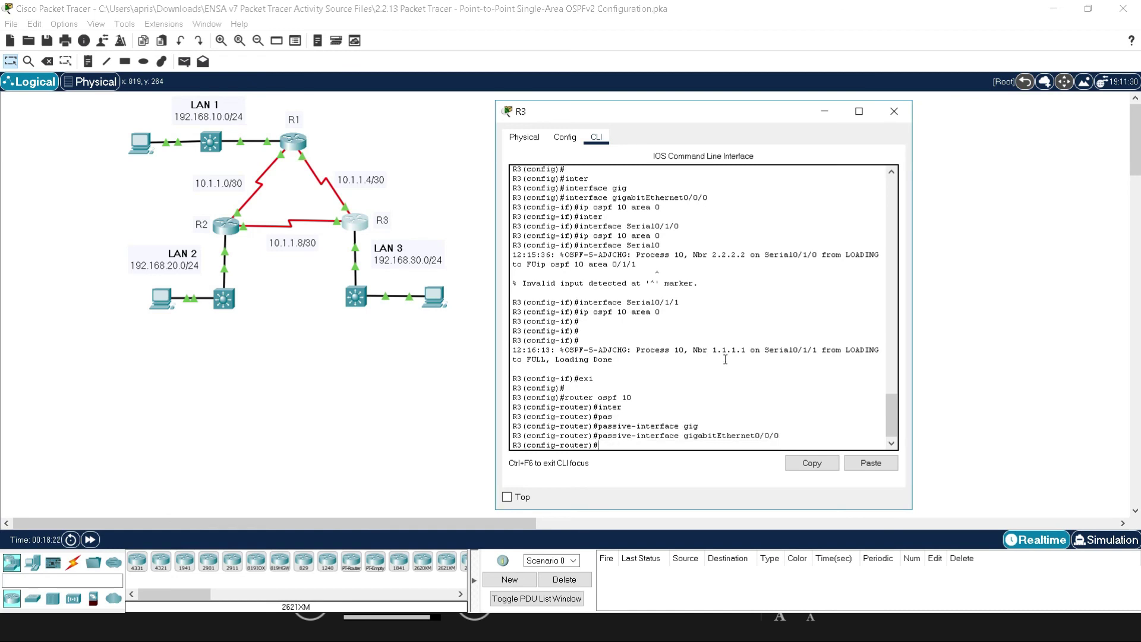
pyautogui.press('Return')
pyautogui.write('end')
pyautogui.press('Return')
pyautogui.press('Return')
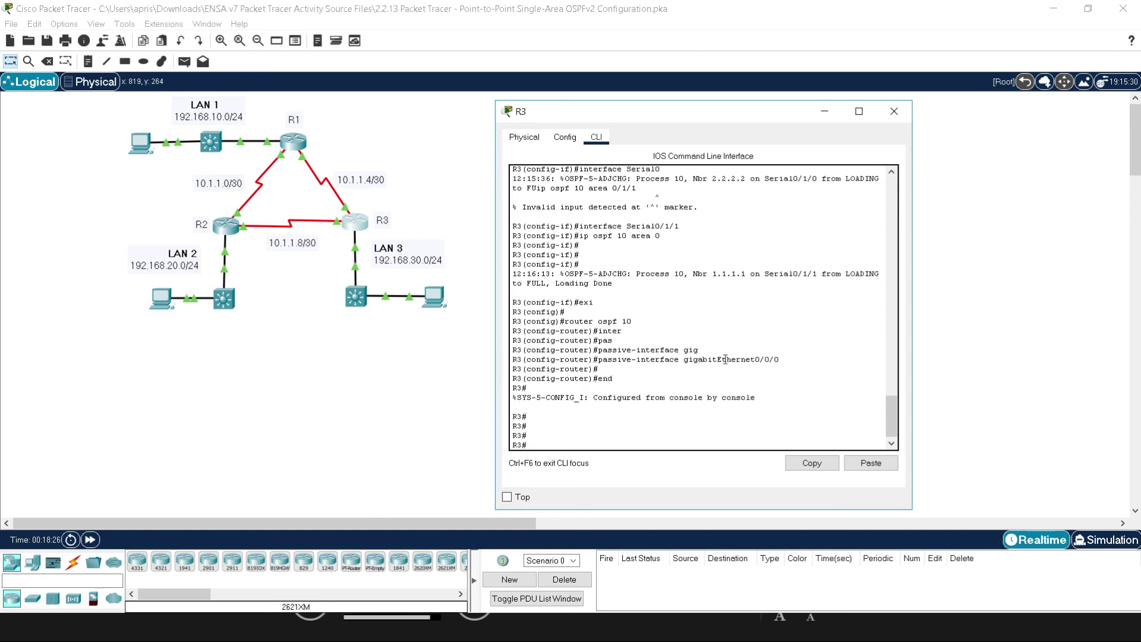
# Step: Bring up the activity instructions window and read Part 4 on verifying the OSPF configuration
pyautogui.scroll(-1, 439, 382)
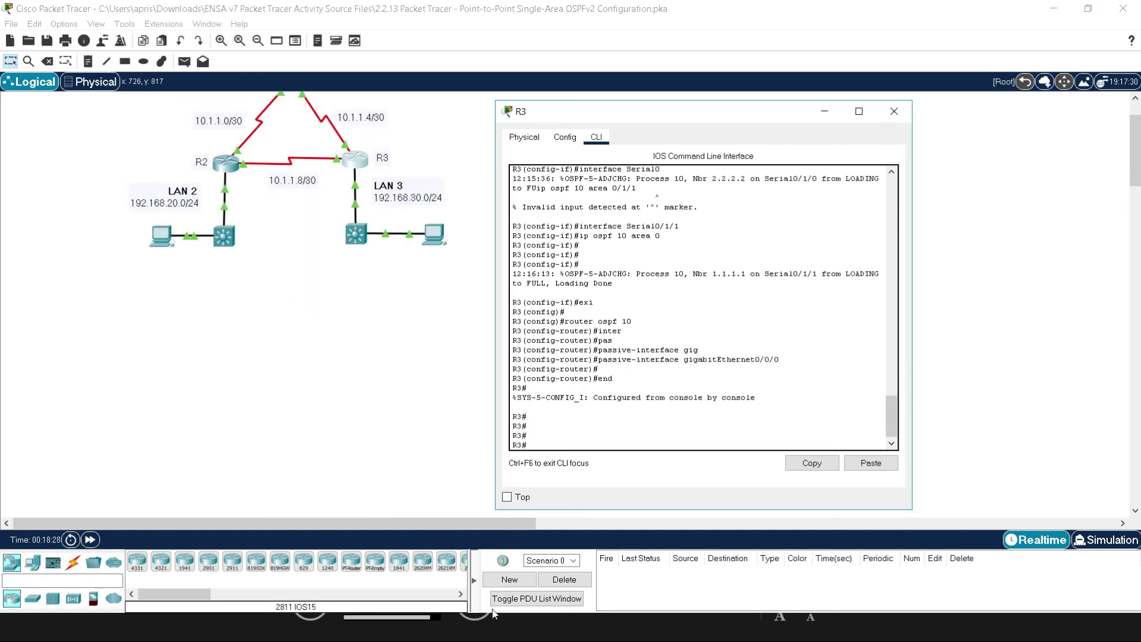
pyautogui.press('super')
pyautogui.moveTo(422, 627)
pyautogui.click(251, 539)
pyautogui.moveTo(288, 308); pyautogui.dragTo(294, 163)
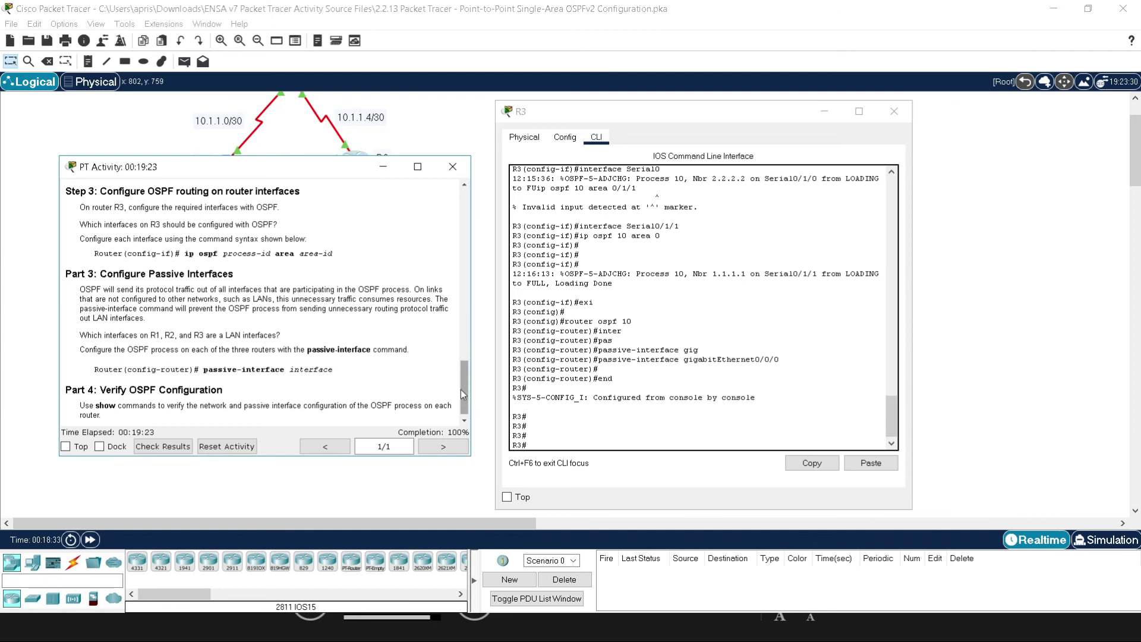
pyautogui.scroll(-1, 461, 390)
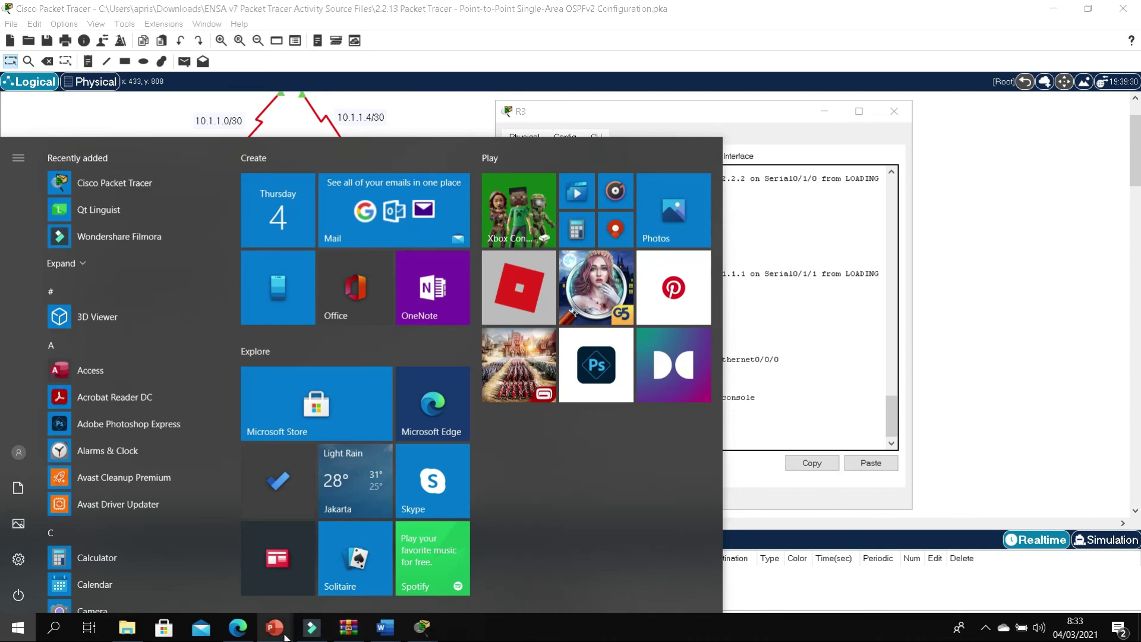
# Step: Switch to the PowerPoint slideshow, go back to the Verify OSPF Neighbors slide listing the verification commands, and exit the slideshow
pyautogui.moveTo(274, 626)
pyautogui.click(291, 563)
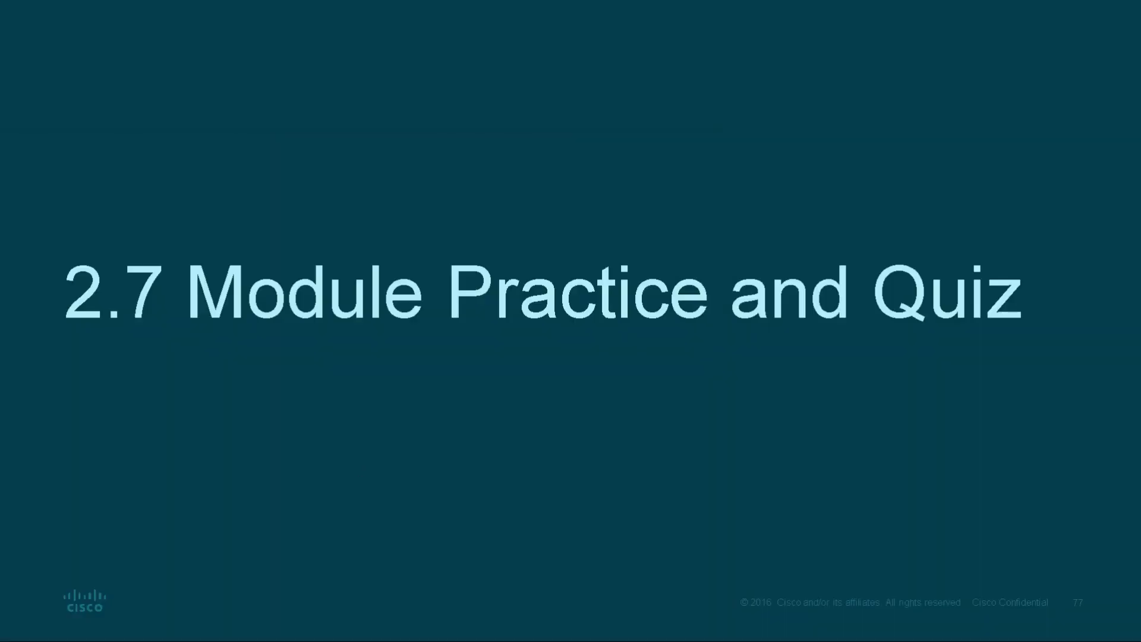
pyautogui.press('Left')
pyautogui.press('Left')
pyautogui.press('Left')
pyautogui.press('Left')
pyautogui.press('Left')
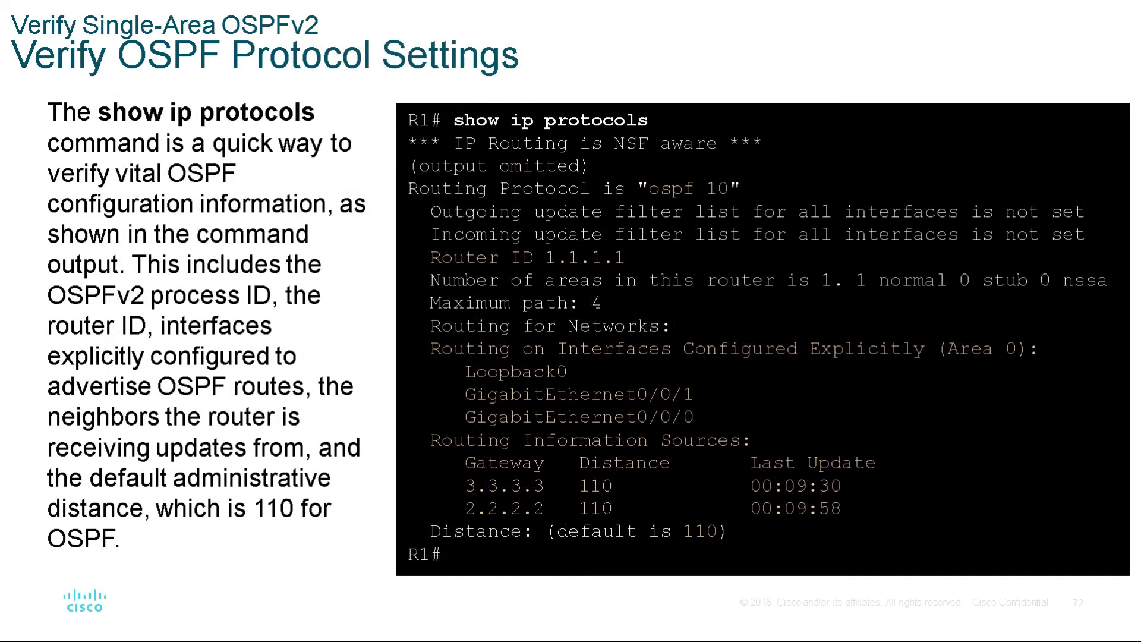
pyautogui.press('Left')
pyautogui.press('Left')
pyautogui.press('Left')
pyautogui.press('Left')
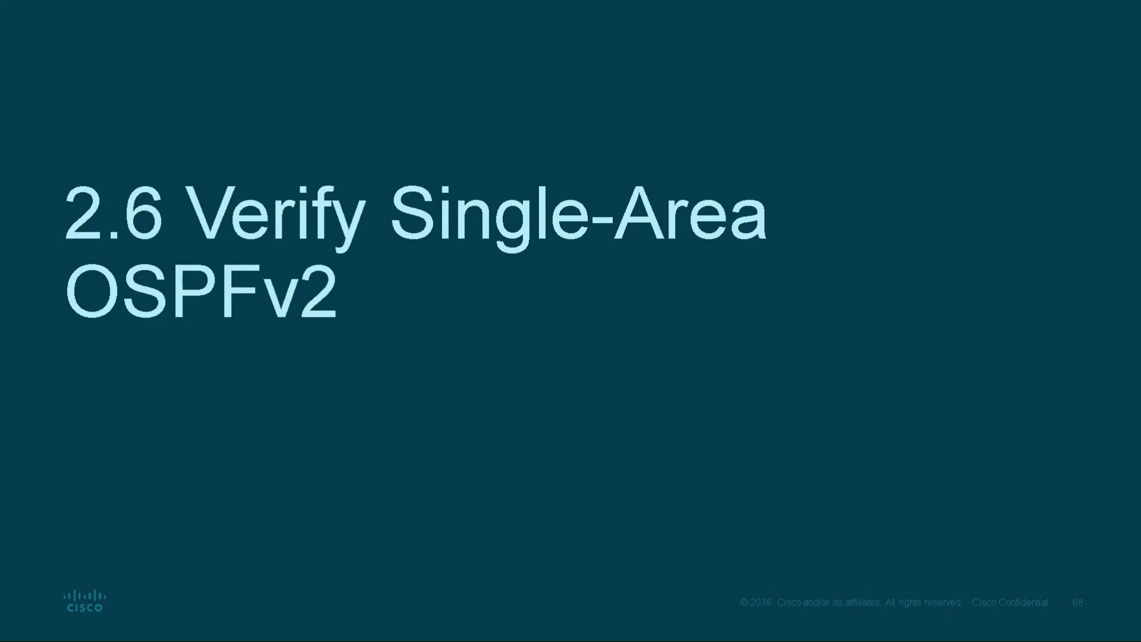
pyautogui.press('Right')
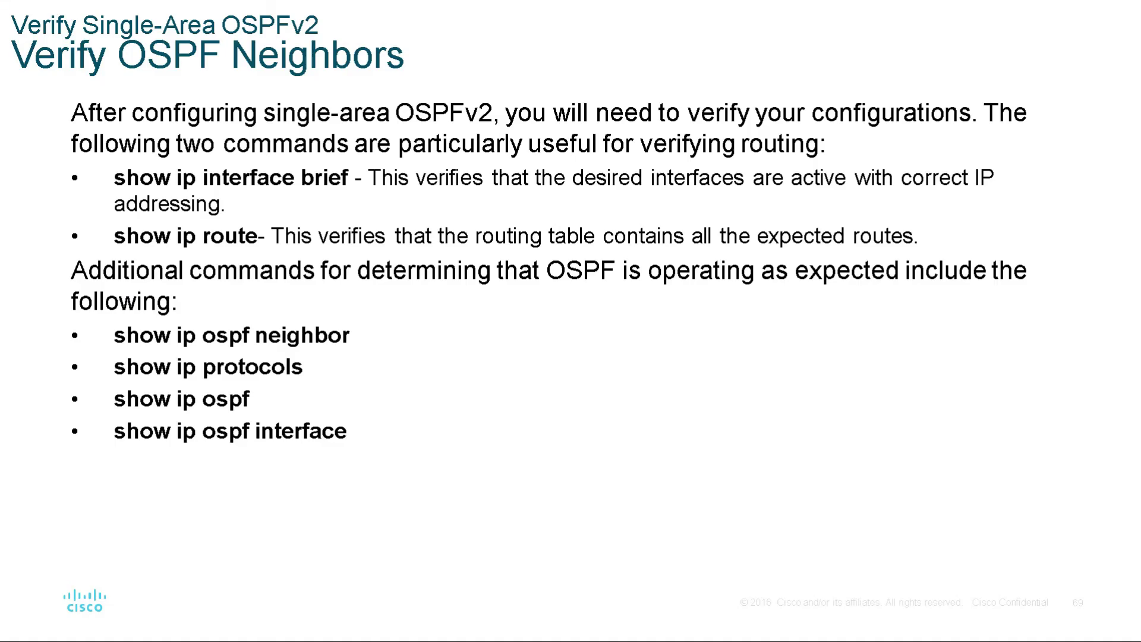
pyautogui.press('Escape')
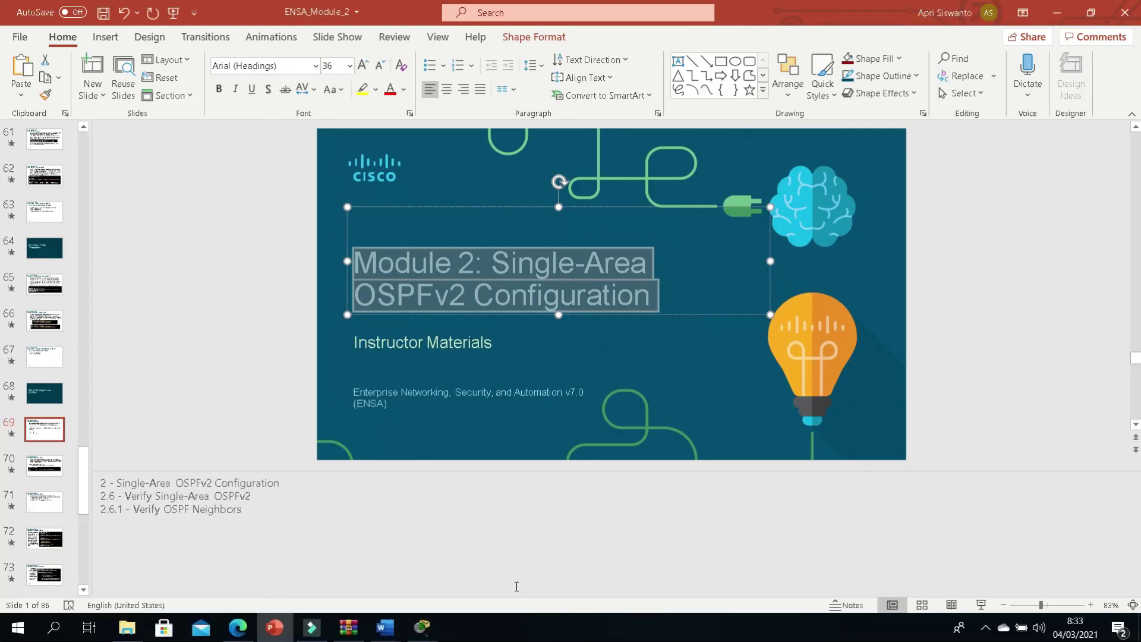
# Step: Switch to Packet Tracer, open R1's command line, and end its router configuration session to return to privileged EXEC mode
pyautogui.moveTo(422, 627)
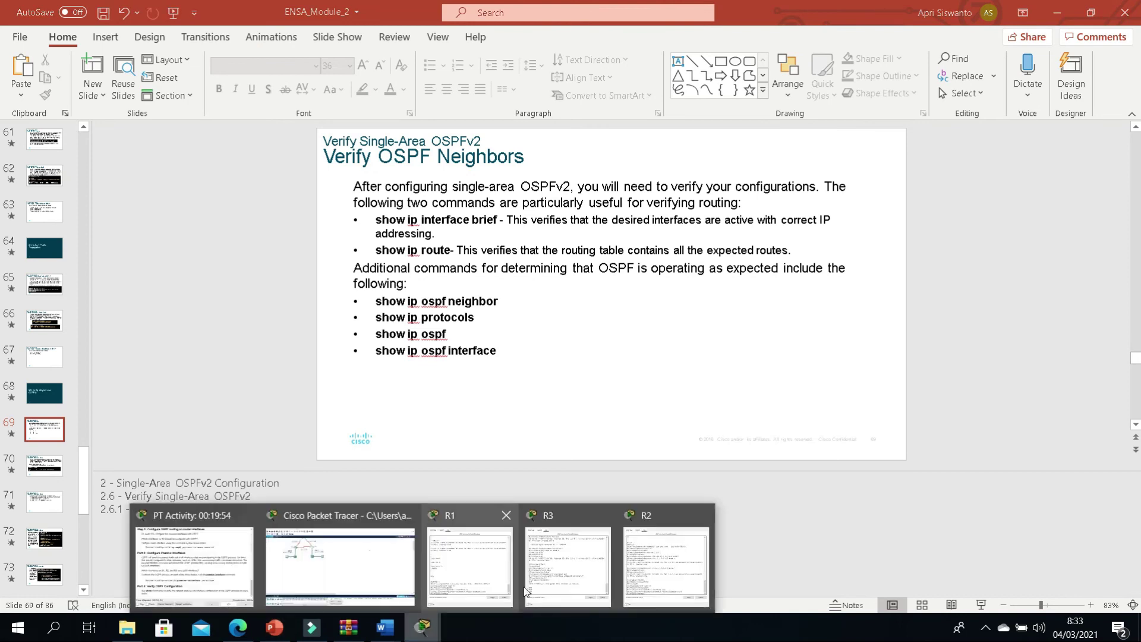
pyautogui.click(460, 563)
pyautogui.write('end')
pyautogui.press('Return')
pyautogui.press('Return')
# Step: Run show ip interface brief on R1 to check its interface addresses and status
pyautogui.write('show')
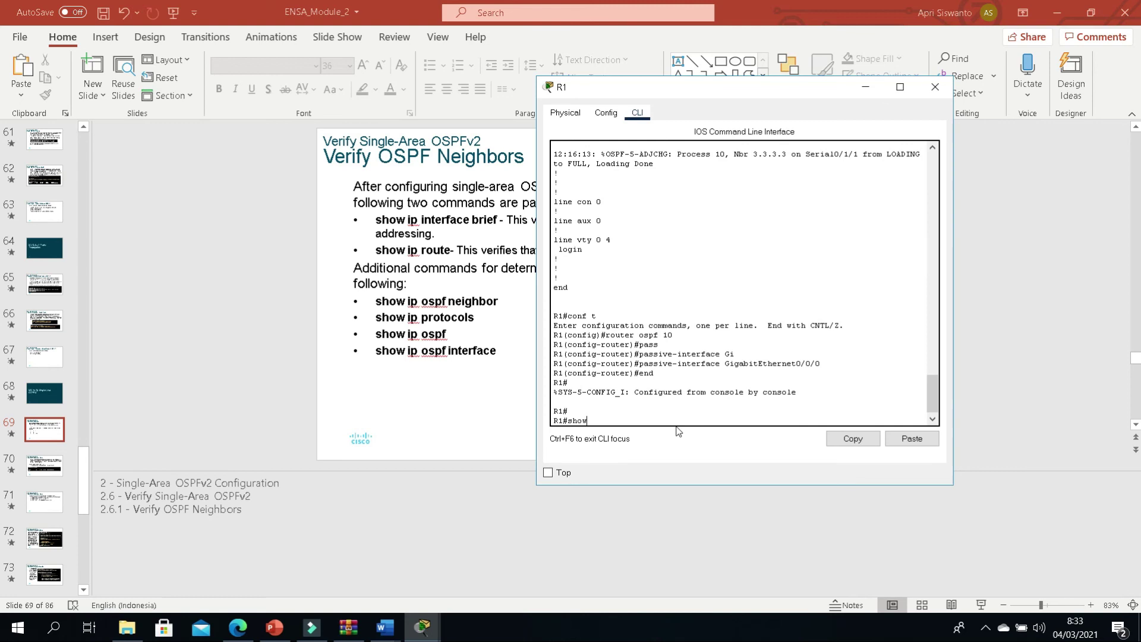
pyautogui.write(' ip int')
pyautogui.press('Tab')
pyautogui.write('br')
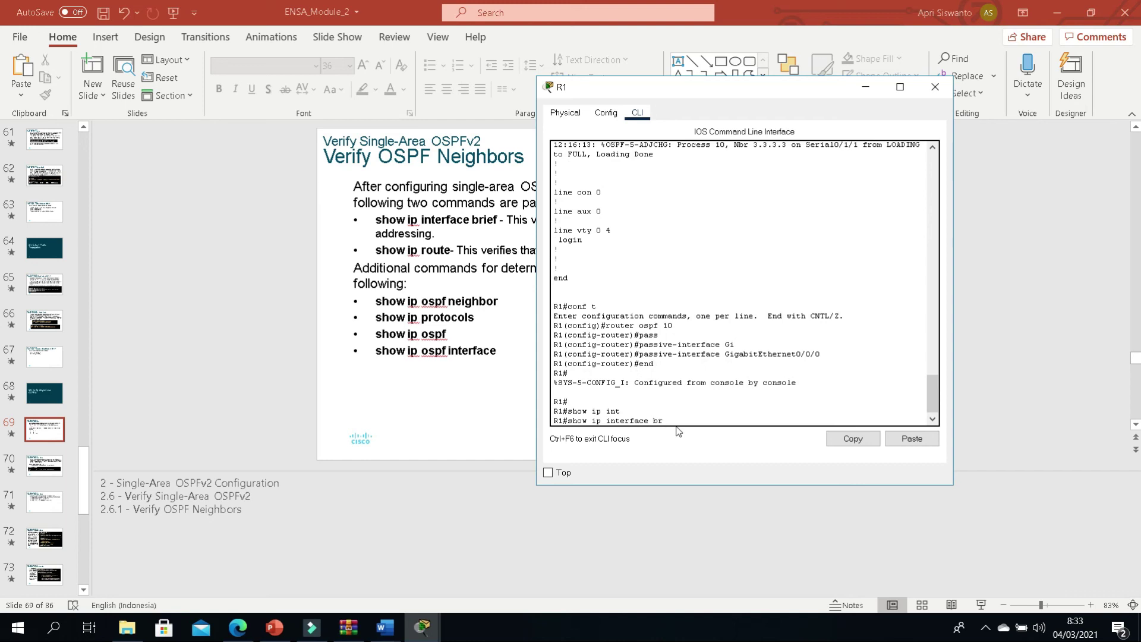
pyautogui.write('ief')
pyautogui.press('Return')
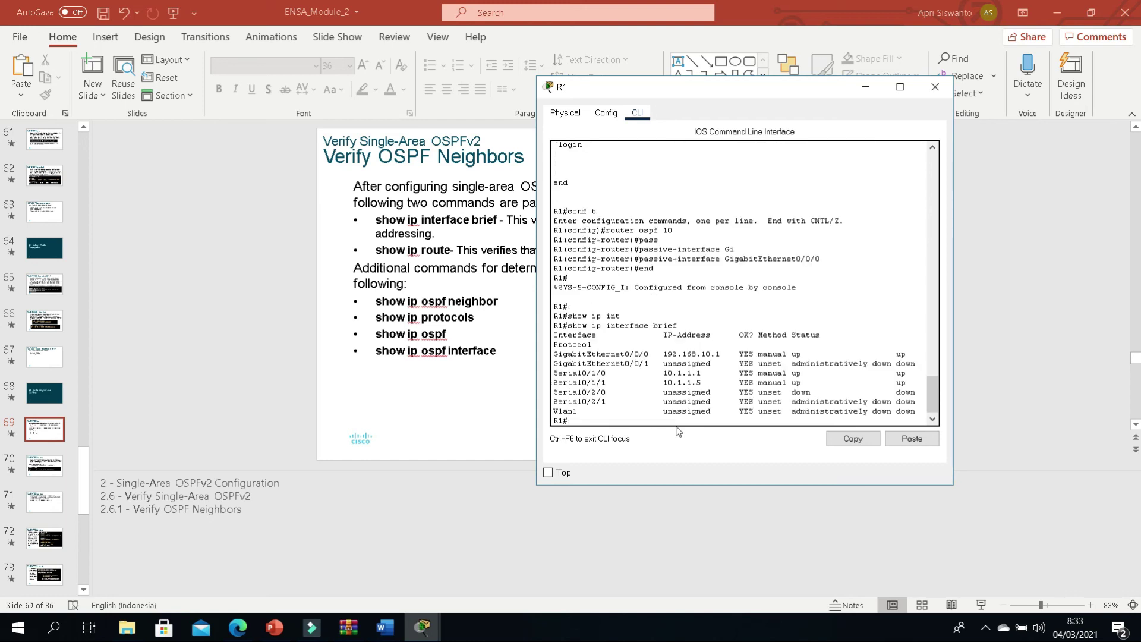
pyautogui.press('Return')
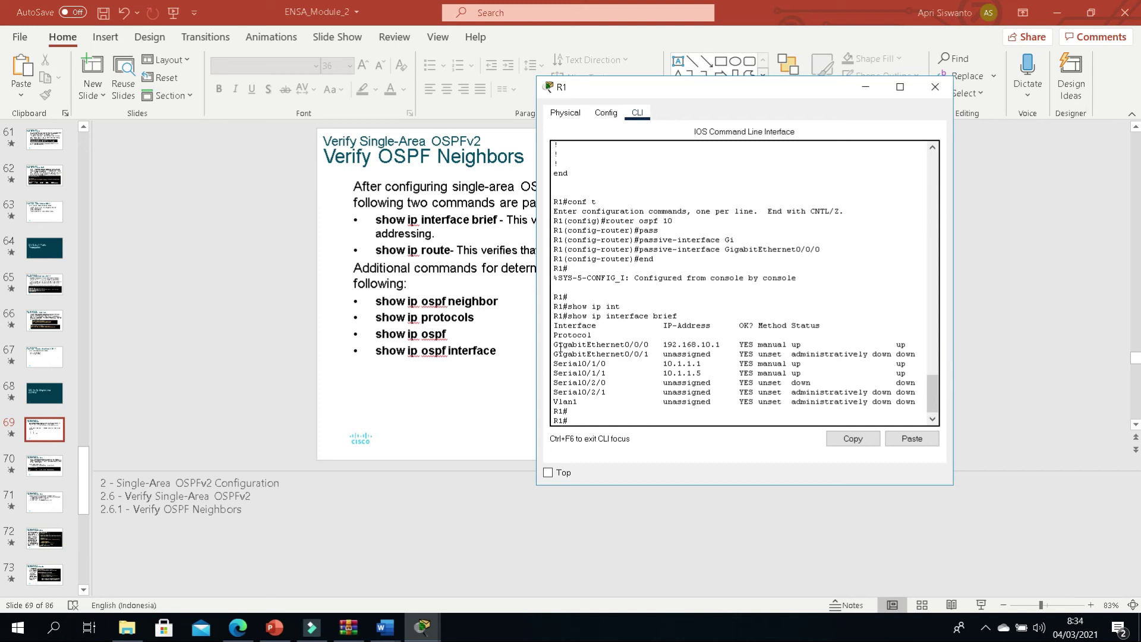
# Step: Highlight and examine the GigabitEthernet0/0/0, Serial0/1/0 and Serial0/1/1 rows in R1's interface summary
pyautogui.moveTo(558, 344); pyautogui.dragTo(844, 345)
pyautogui.moveTo(572, 364); pyautogui.dragTo(908, 376)
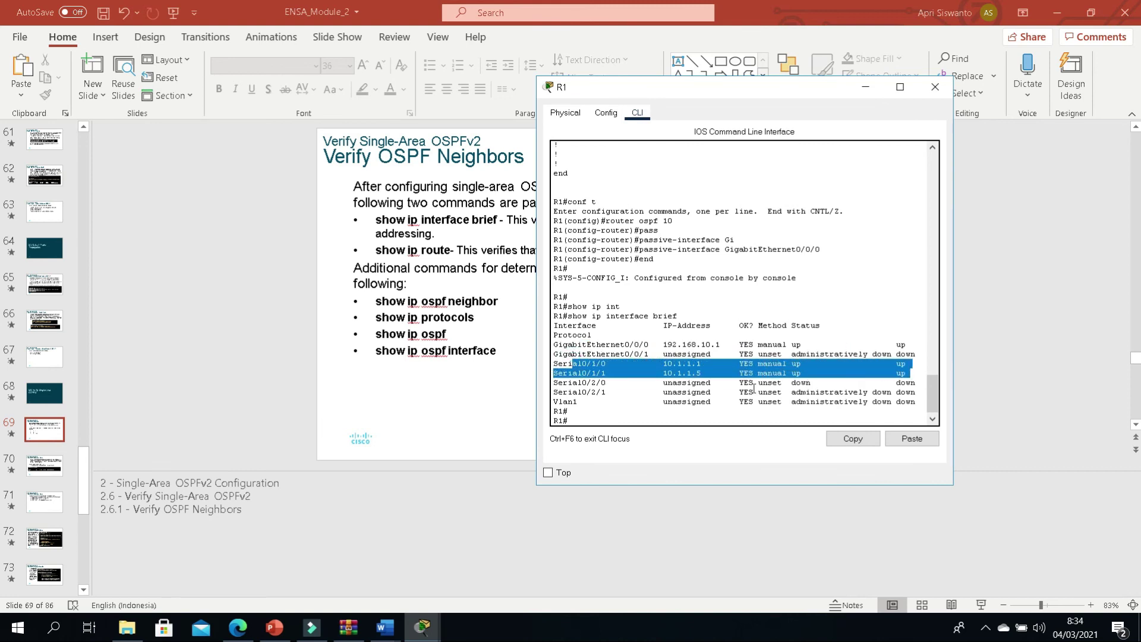
pyautogui.click(615, 405)
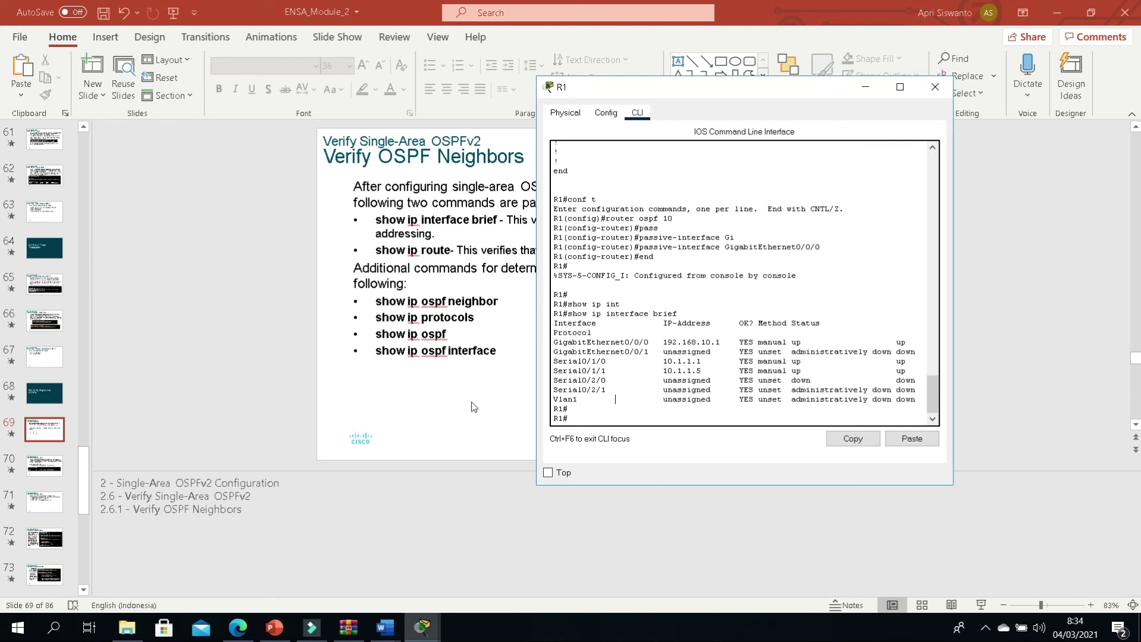
# Step: Run show ip route on R1 to check its routing table for the expected OSPF routes
pyautogui.click(587, 423)
pyautogui.write('shwo')
pyautogui.press('BackSpace')
pyautogui.write('ow ip route')
pyautogui.press('Return')
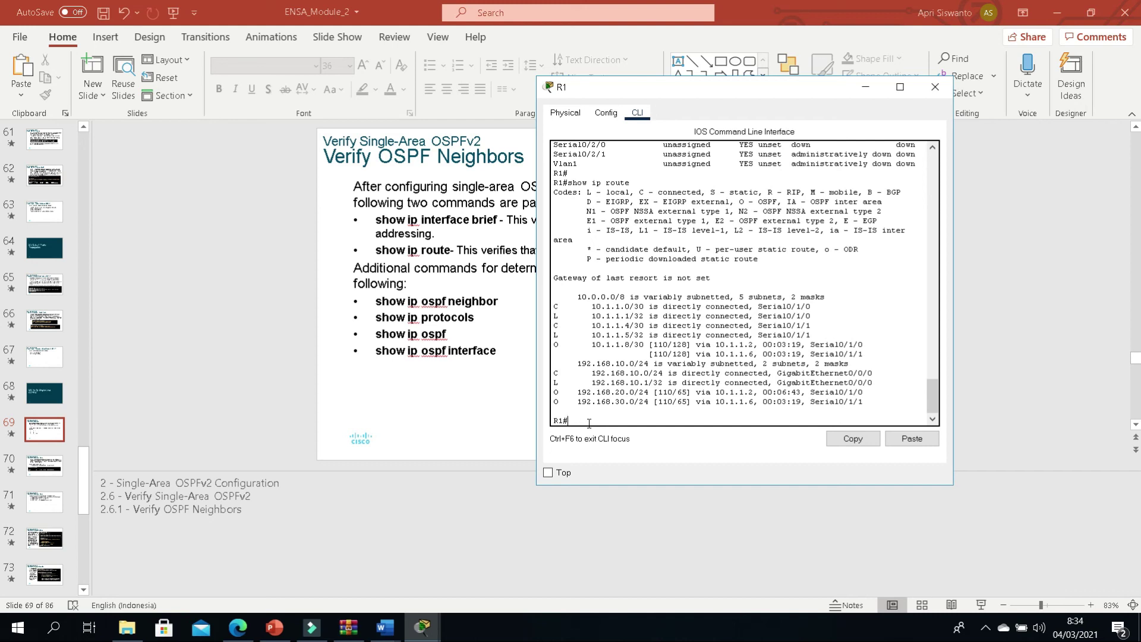
# Step: Verify OSPF on R1 by running show ip ospf neighbor and show ip ospf
pyautogui.write('show ip ospf ne')
pyautogui.press('Tab')
pyautogui.press('Return')
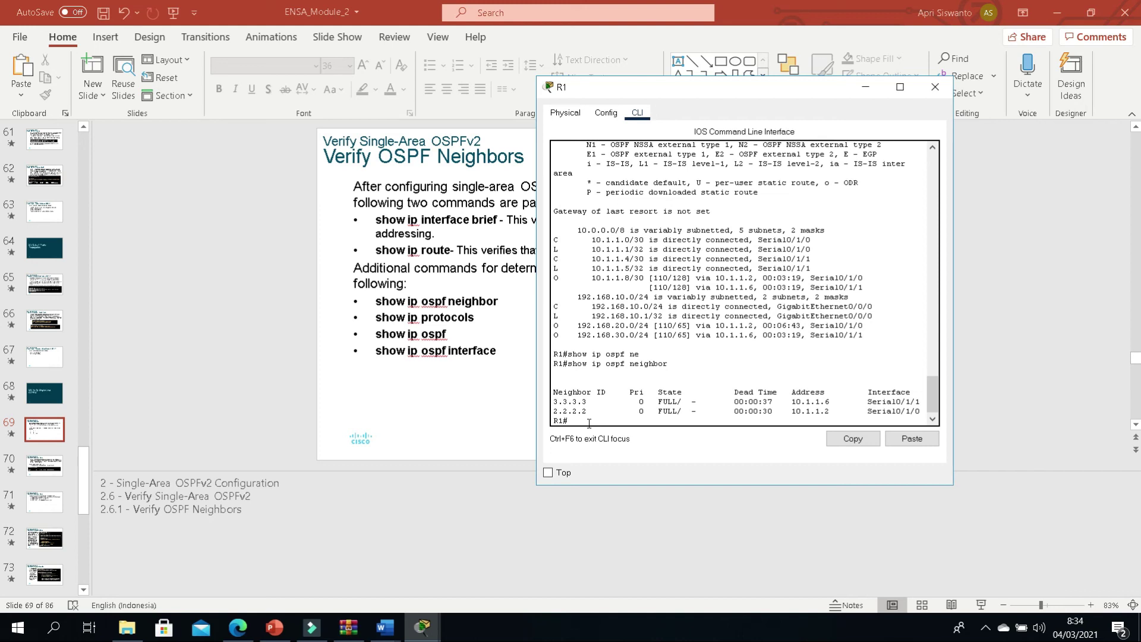
pyautogui.write('show o[ ospf')
pyautogui.press('Return')
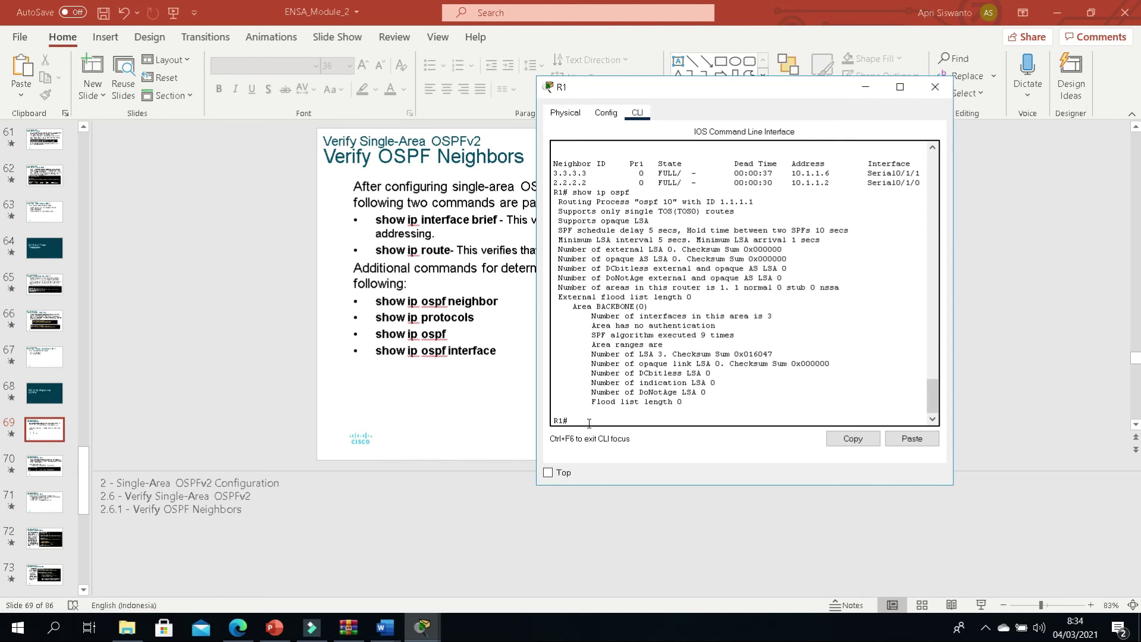
pyautogui.click(321, 634)
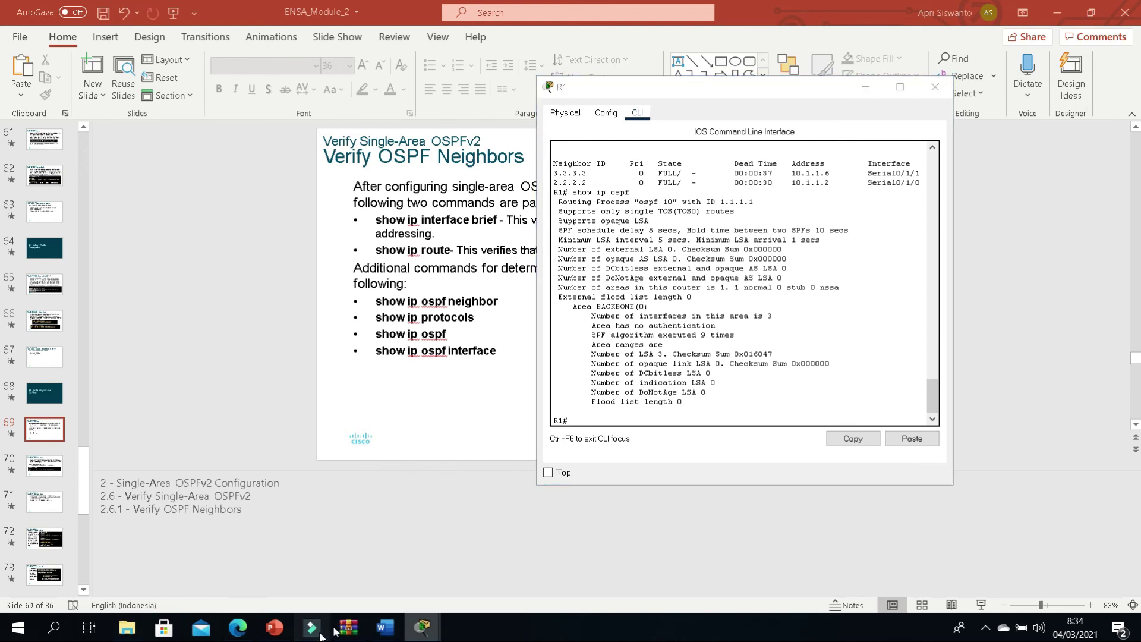